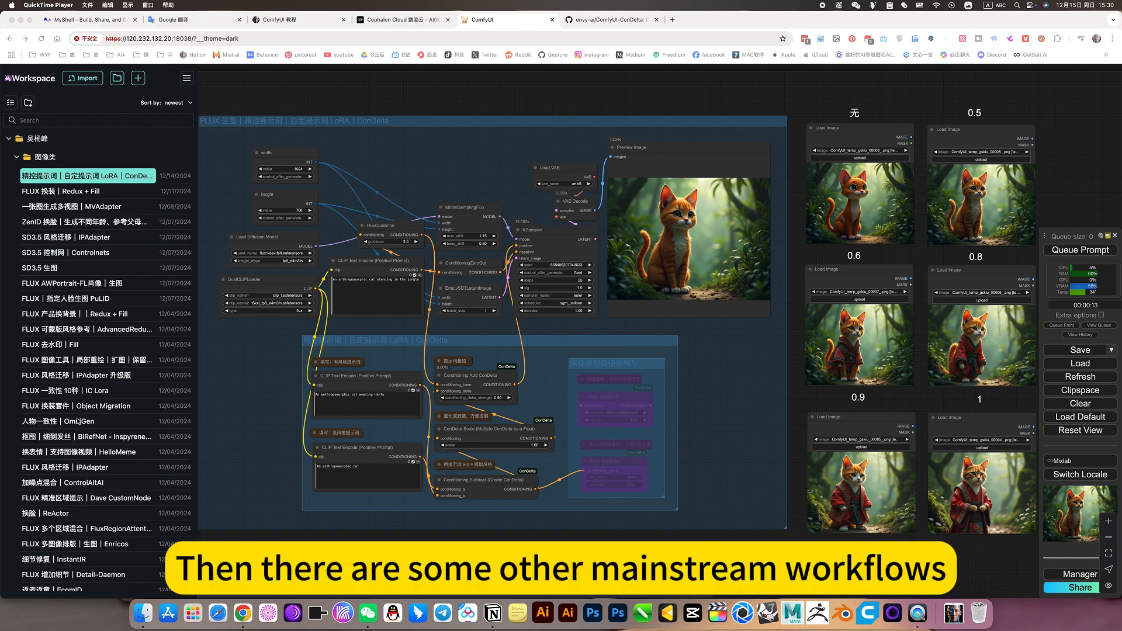
Browse the workflows in the 图像类 folder of the workspace list, then collapse the folder
scroll(78, 421, down, 15)
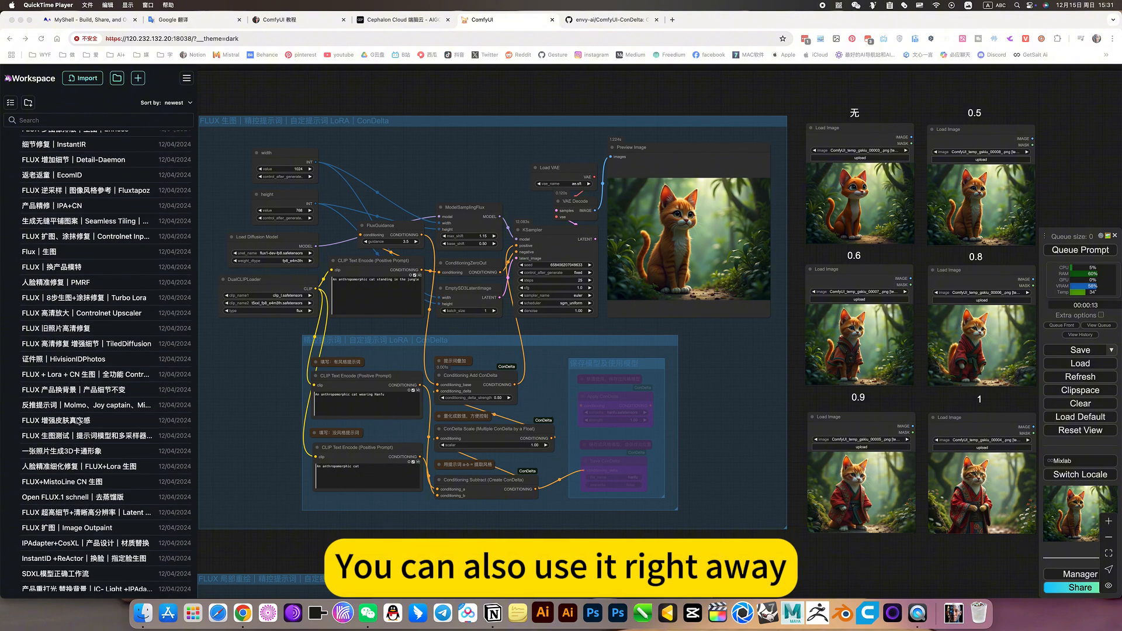
scroll(55, 263, up, 15)
click(16, 157)
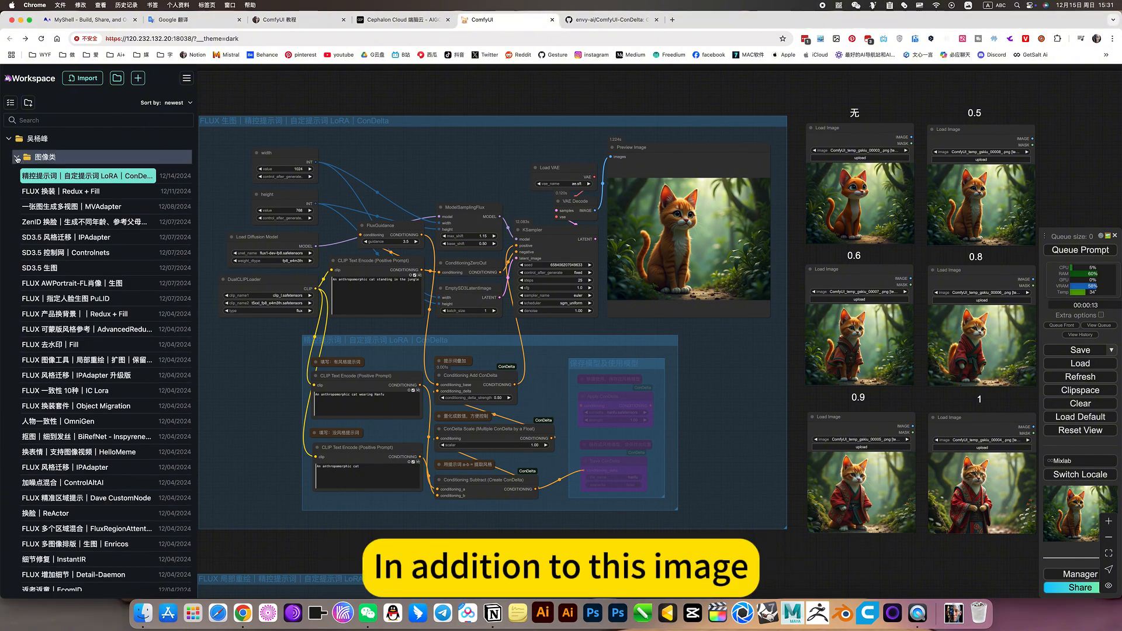
scroll(53, 280, down, 10)
scroll(53, 313, up, 10)
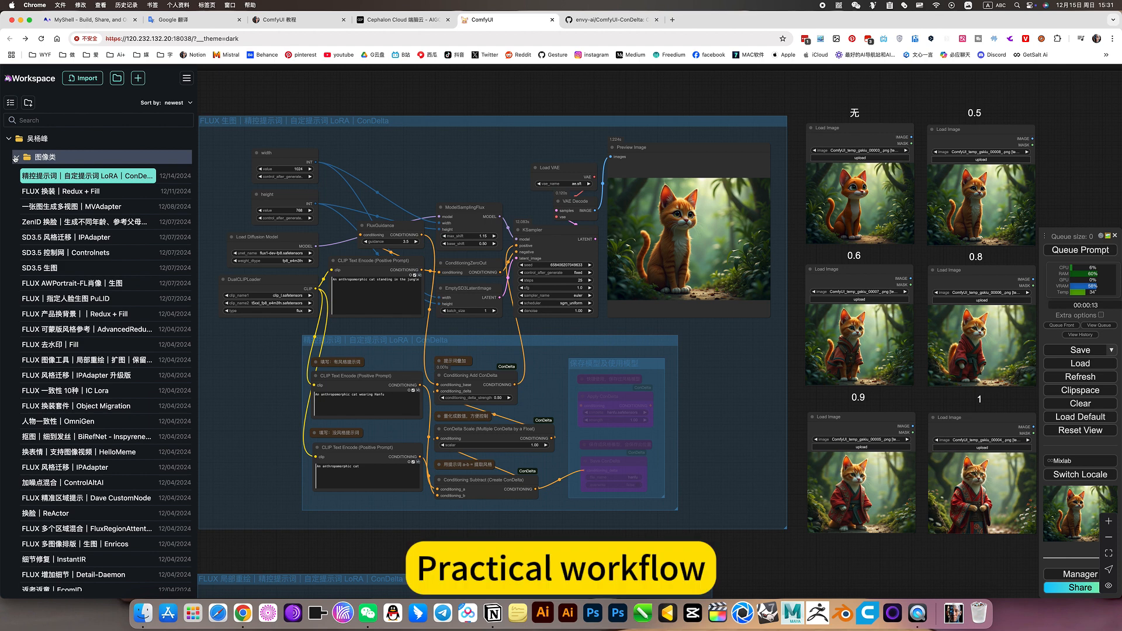
click(16, 158)
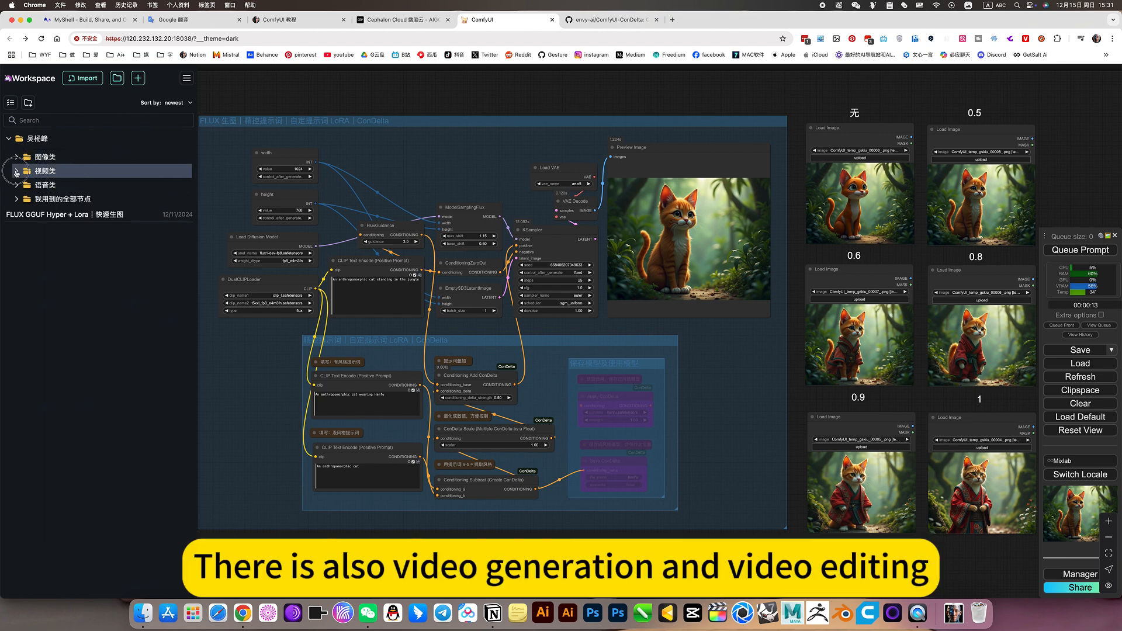
Expand the 视频类 and 语音类 workflow folders in turn to view their workflows, collapsing each one again
click(28, 173)
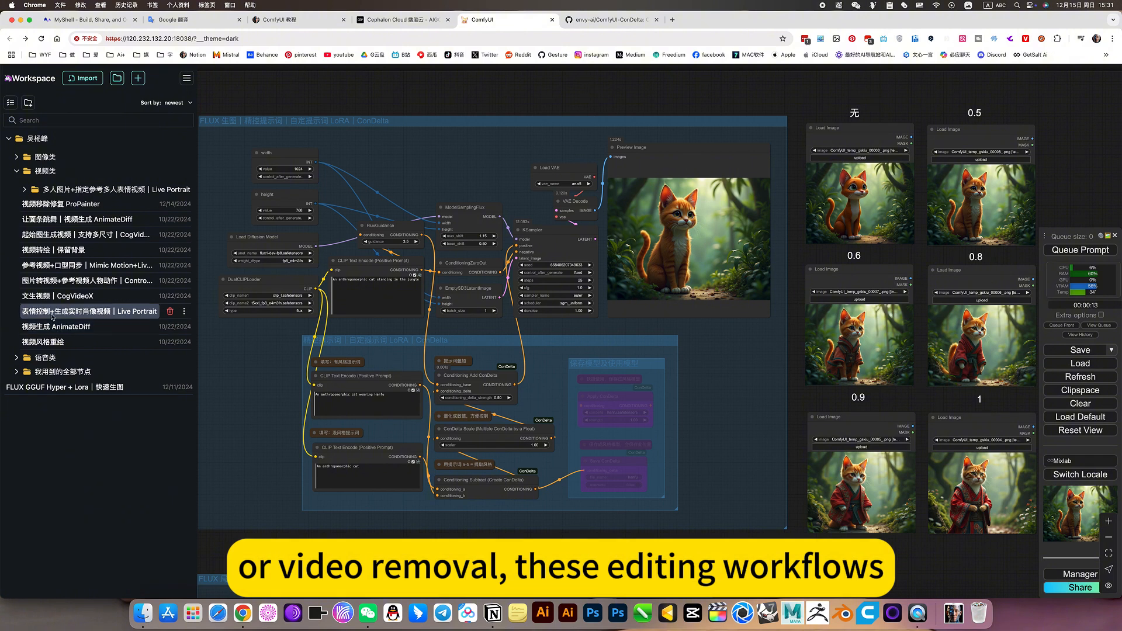
click(17, 173)
click(17, 185)
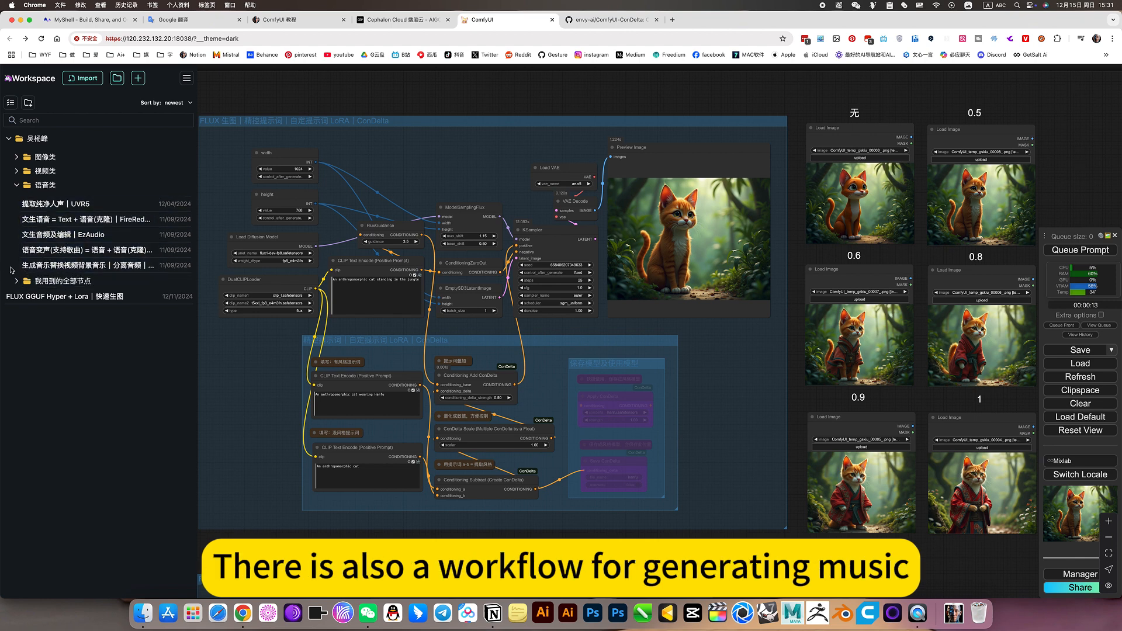
click(19, 189)
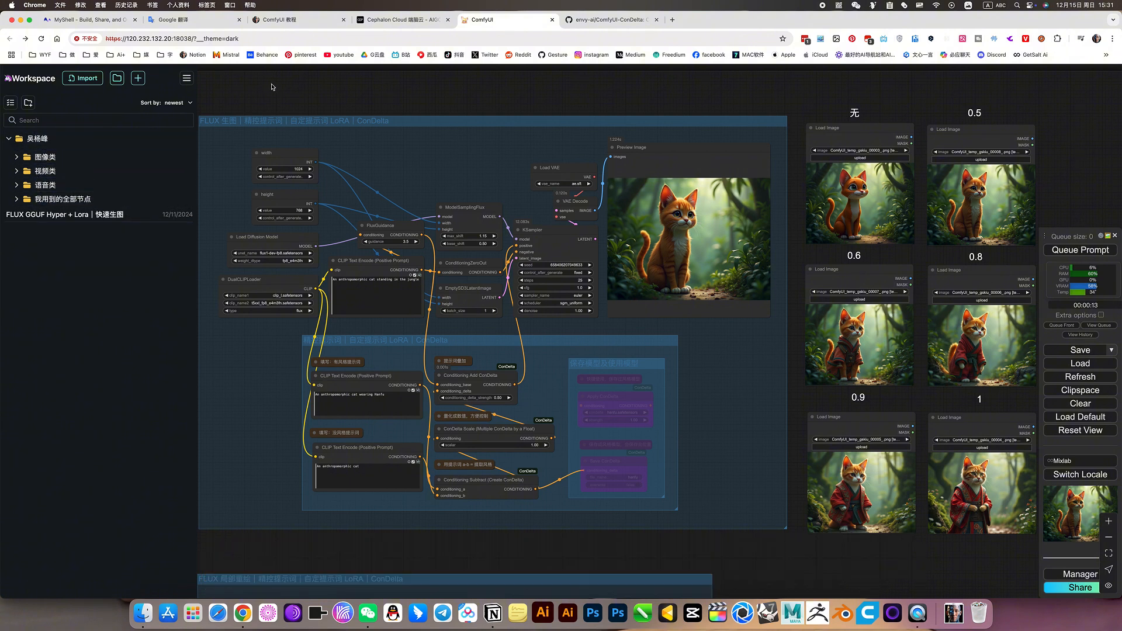
Switch to the Cephalon Cloud page and view the ComfyUI 241208 image card, checking back with the ComfyUI workspace in between
click(403, 19)
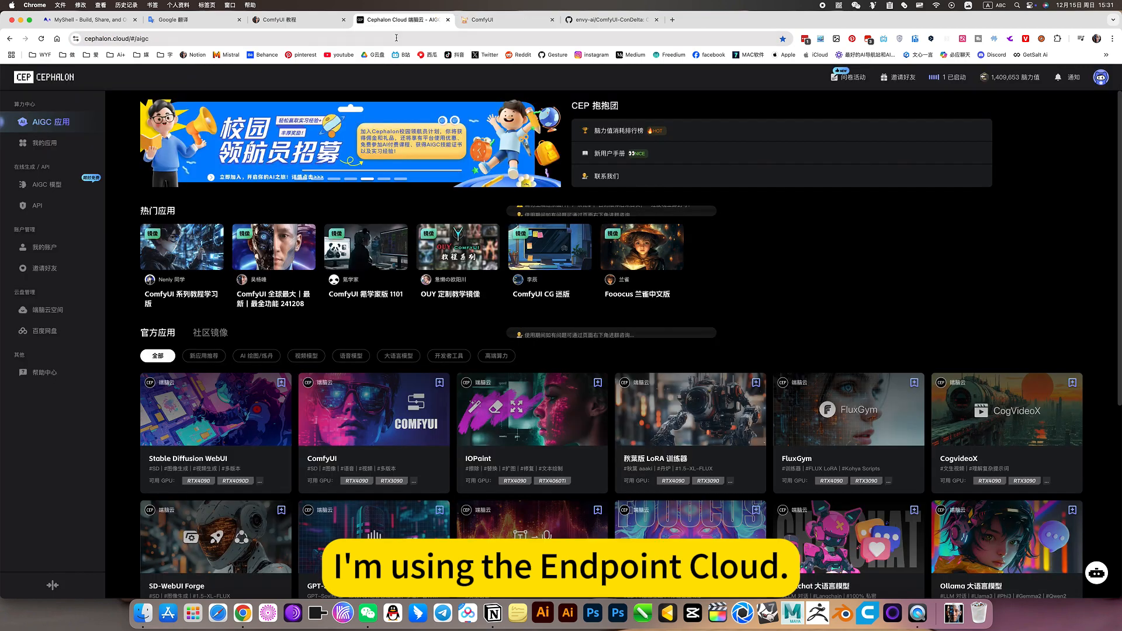
mouse_move(289, 250)
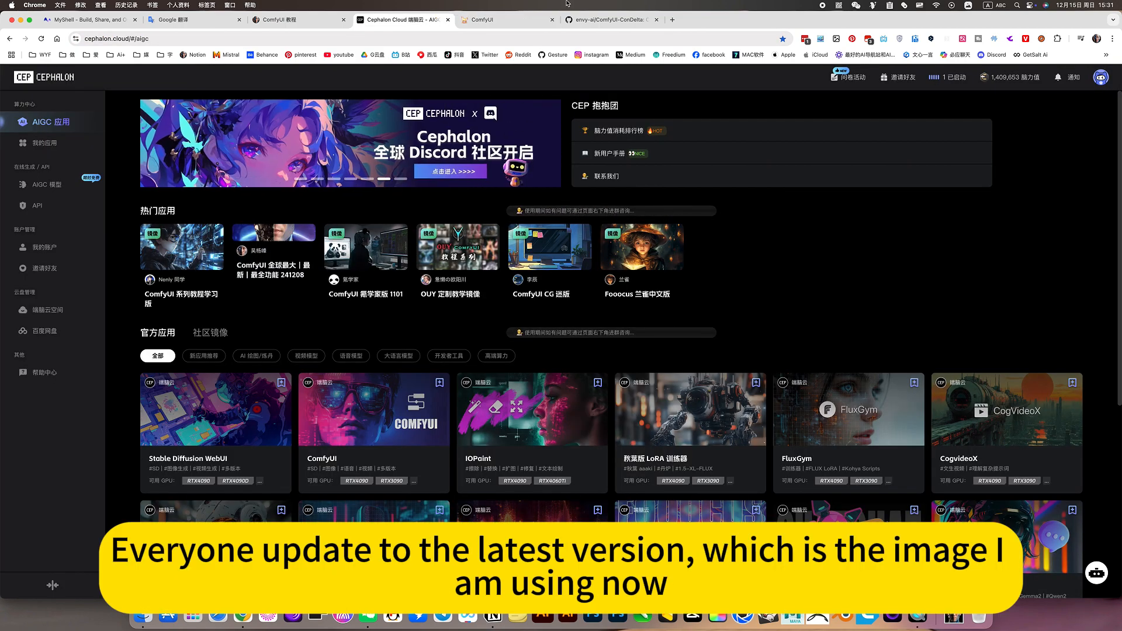
click(500, 22)
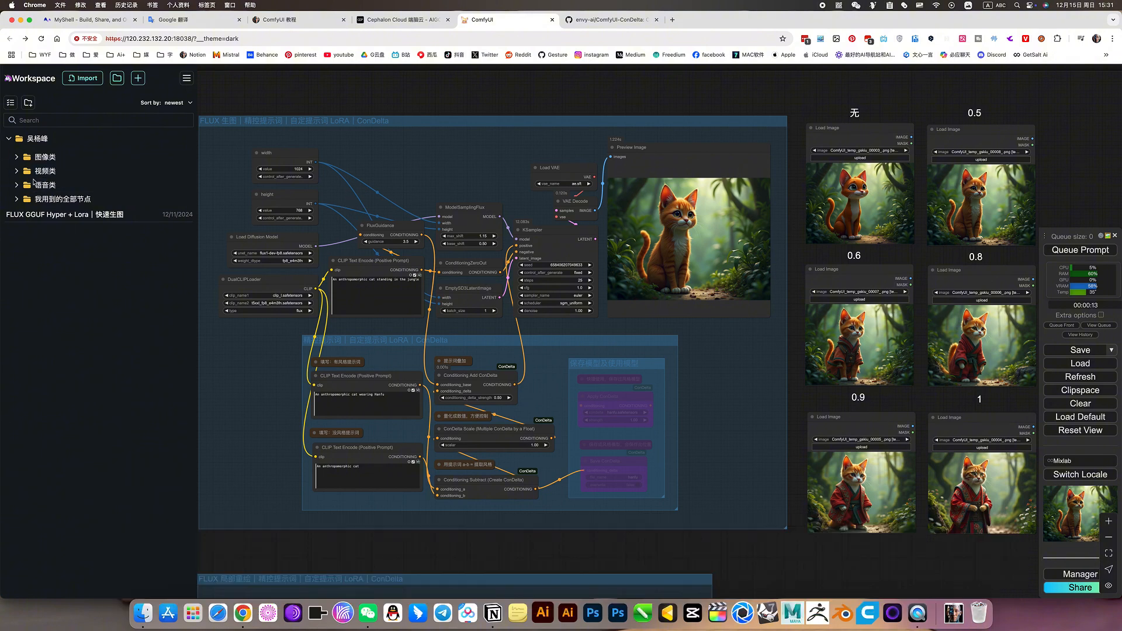
click(387, 19)
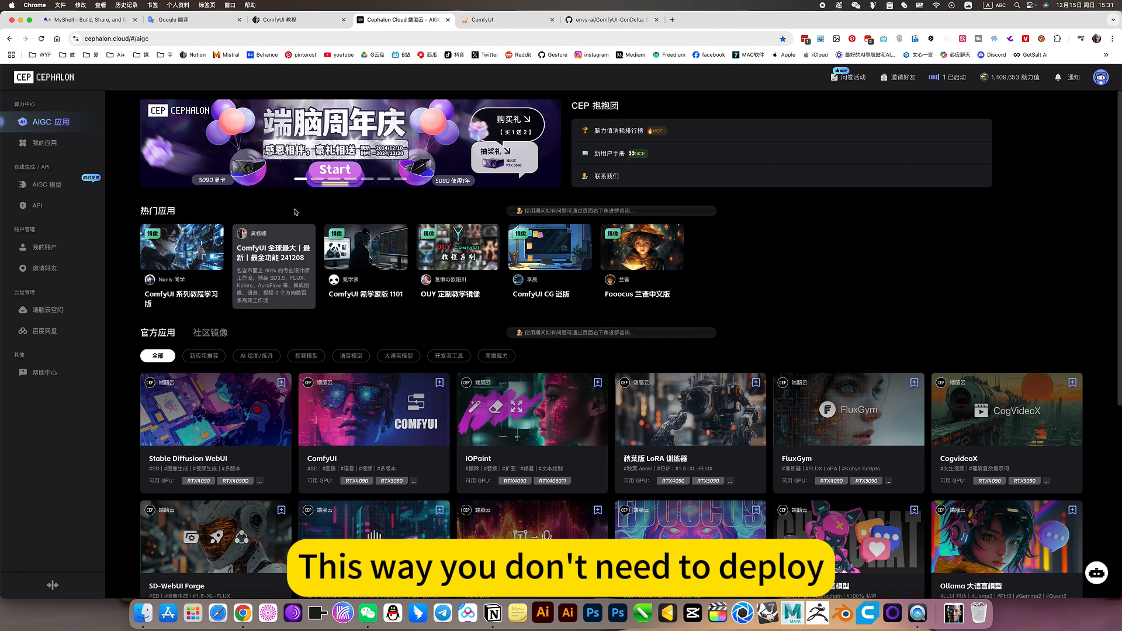
Switch to the ComfyUI 教程 notes page, follow its ComfyUI 教程 link to the workflow section, and collapse the 图像类 list
click(295, 21)
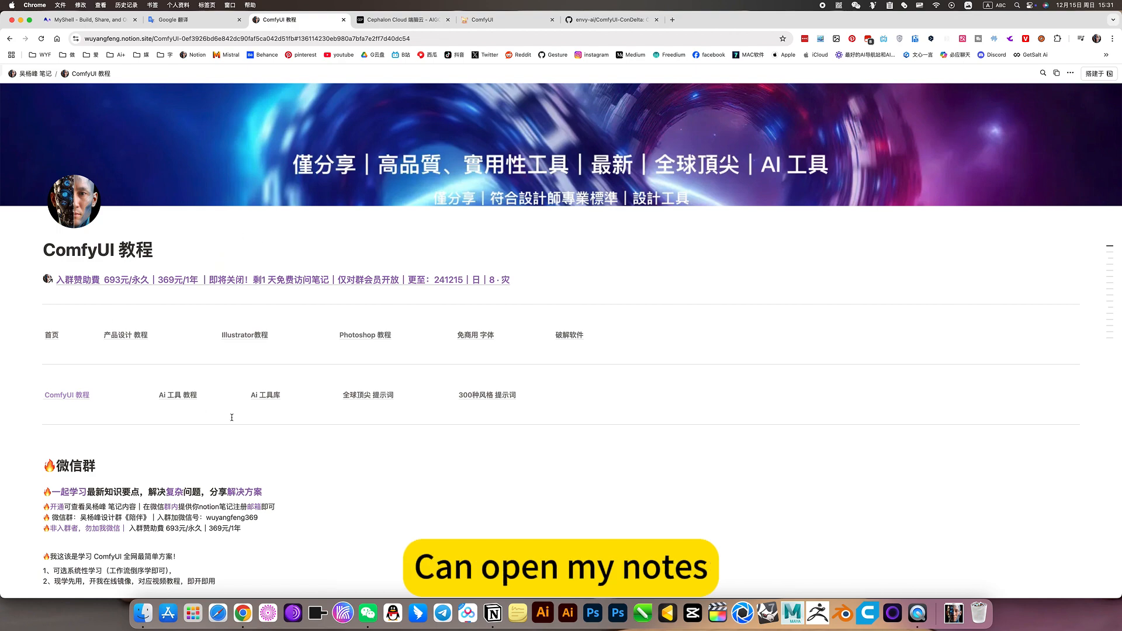
click(79, 395)
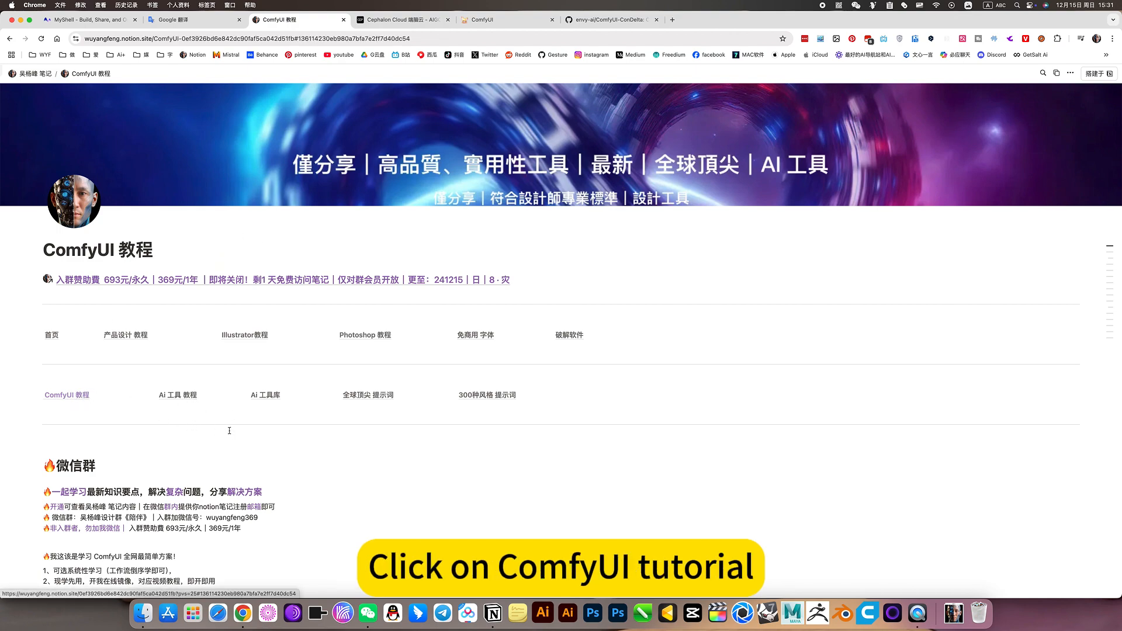
click(81, 397)
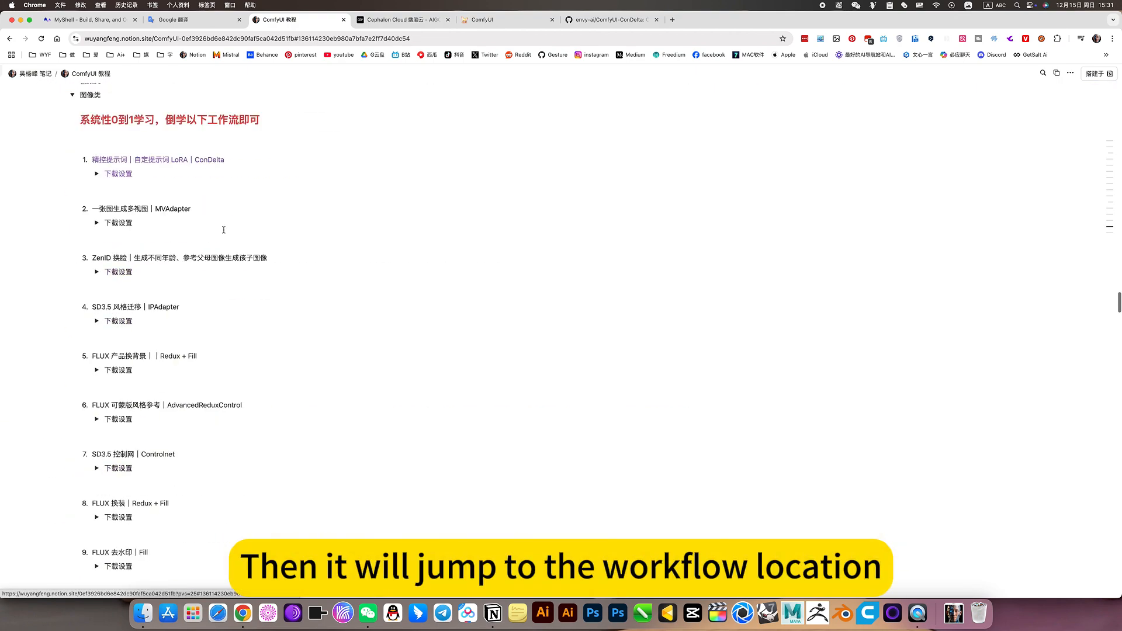
scroll(229, 224, up, 3)
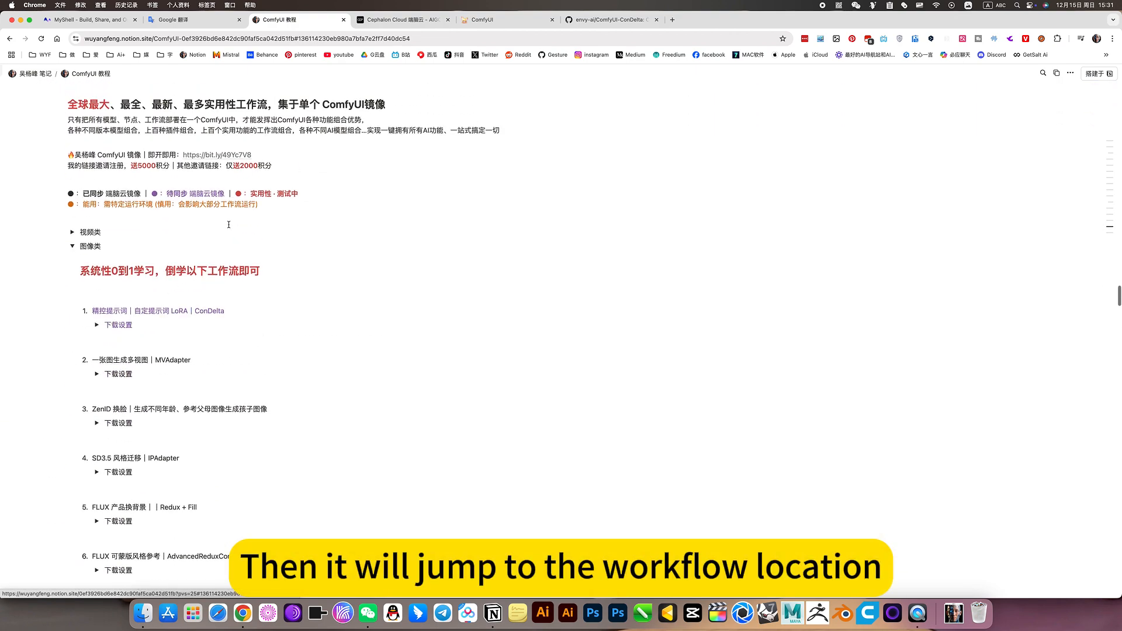
click(73, 246)
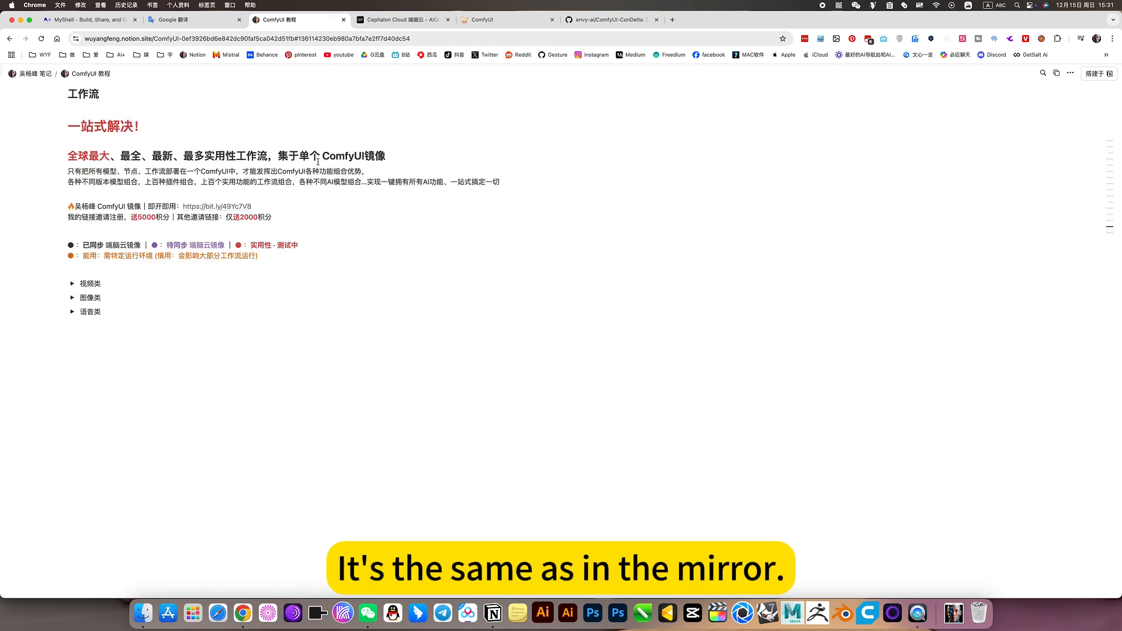
Compare the notes' categories with the ComfyUI workspace folders, then expand the 图像类 list in the notes
click(480, 21)
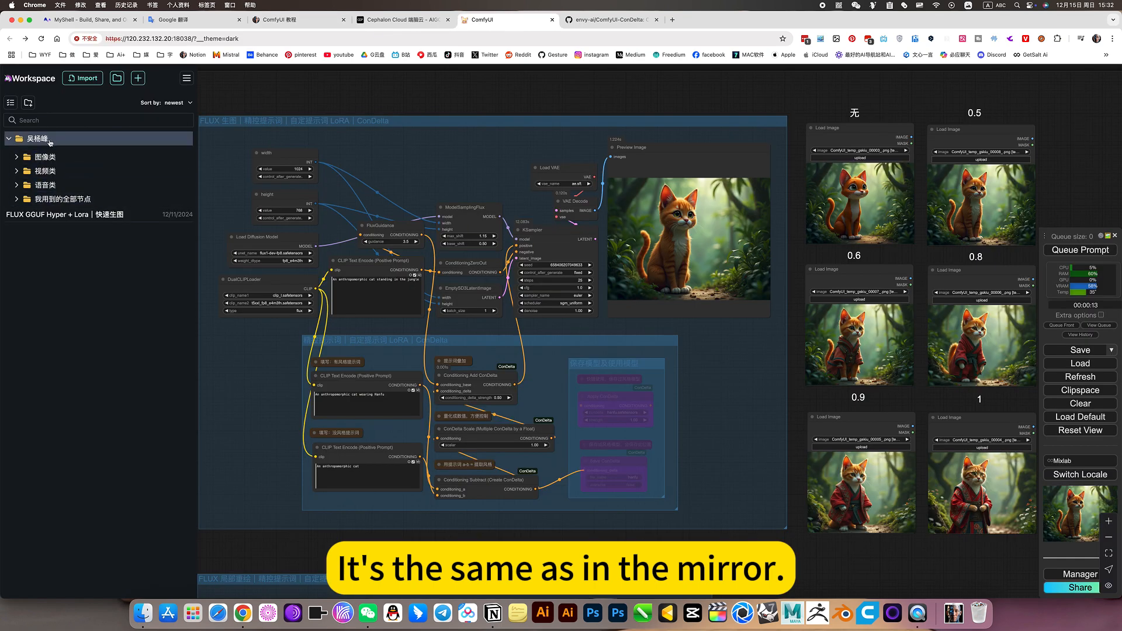
click(292, 19)
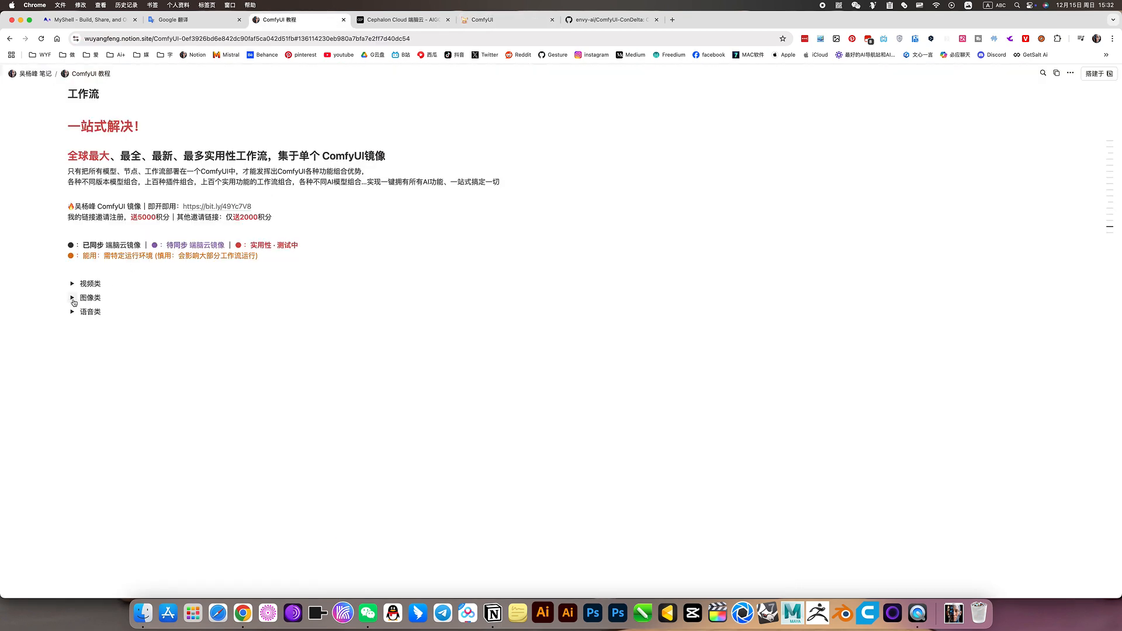
click(71, 299)
scroll(71, 300, down, 2)
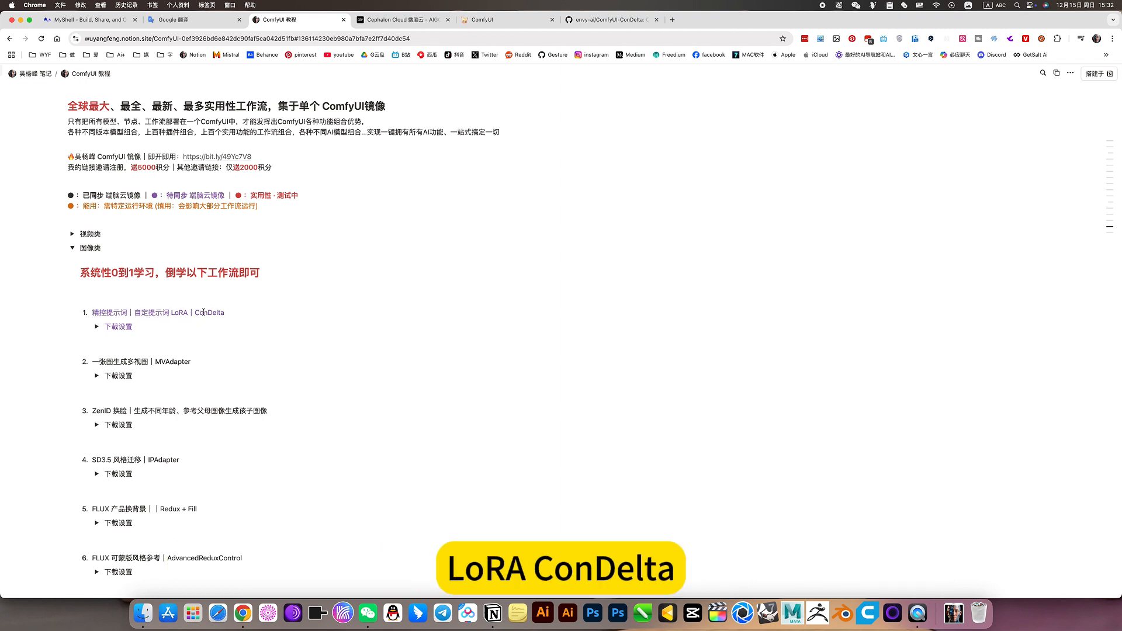
Expand 下载设置 under the ConDelta workflow and review its node introduction, example screenshots and workflow download
click(97, 326)
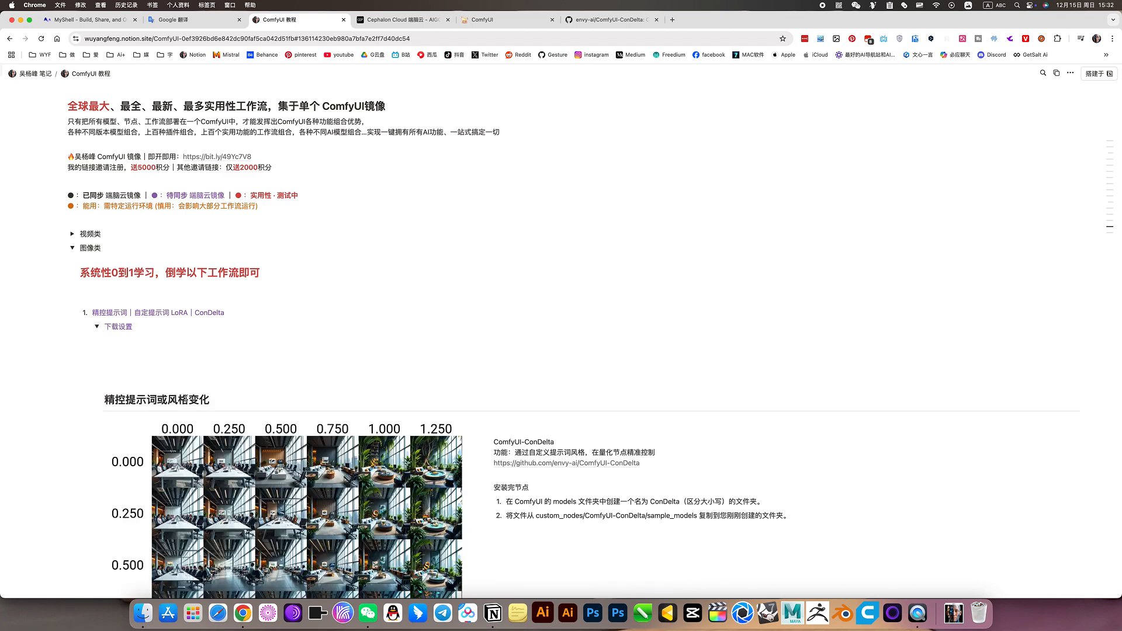
scroll(461, 387, down, 5)
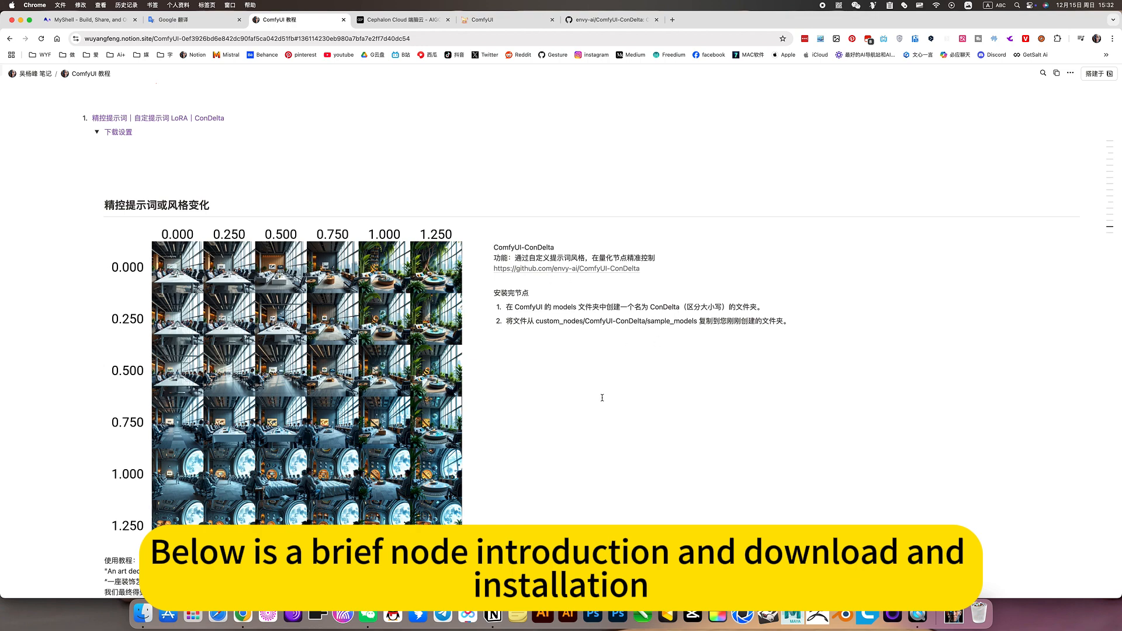
scroll(602, 397, down, 8)
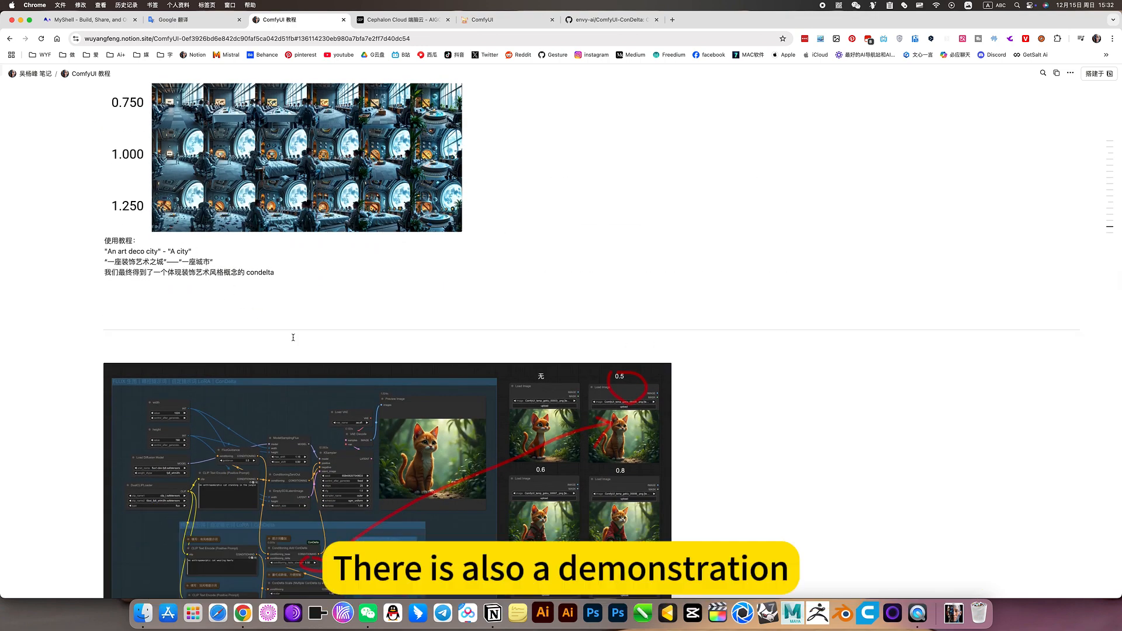
scroll(350, 316, down, 7)
scroll(400, 304, down, 3)
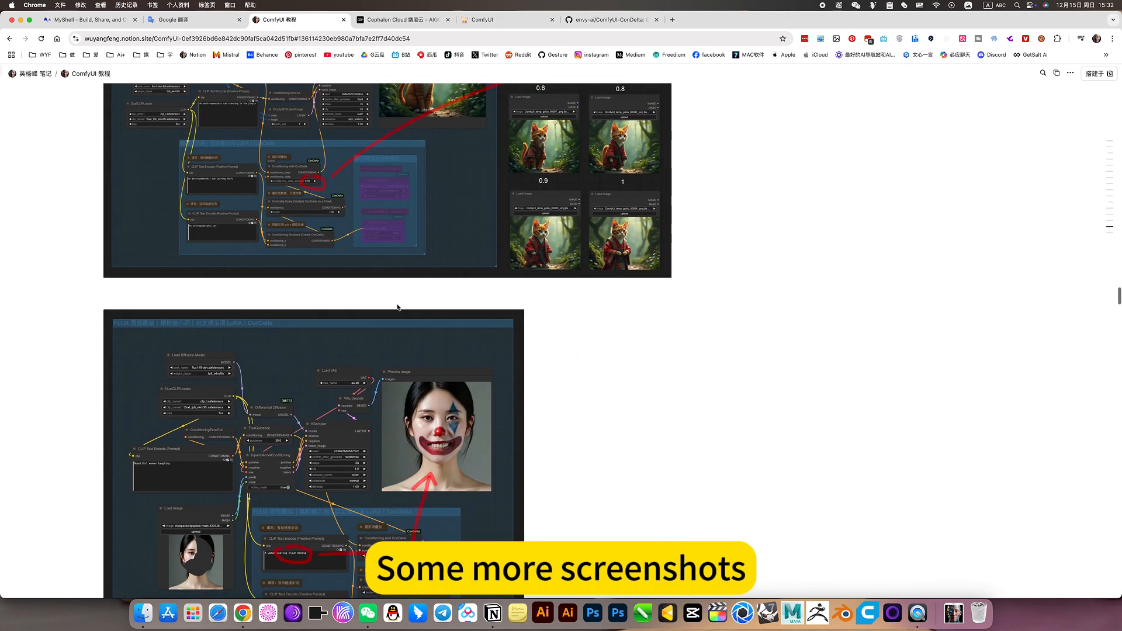
scroll(397, 308, down, 6)
scroll(423, 232, up, 2)
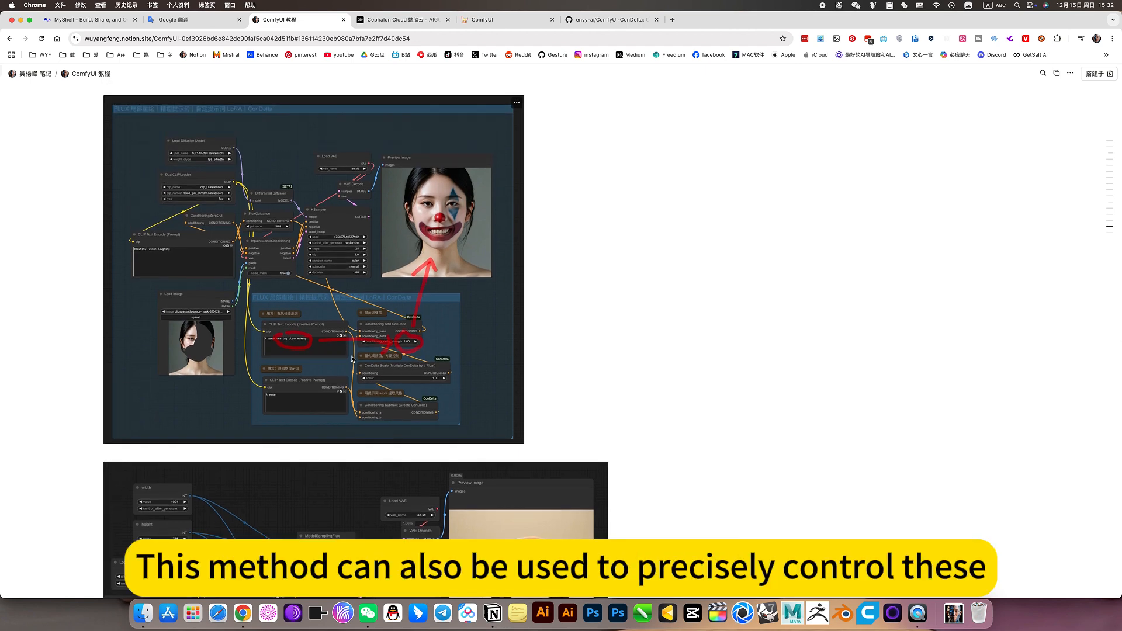
scroll(362, 362, down, 5)
scroll(417, 338, down, 2)
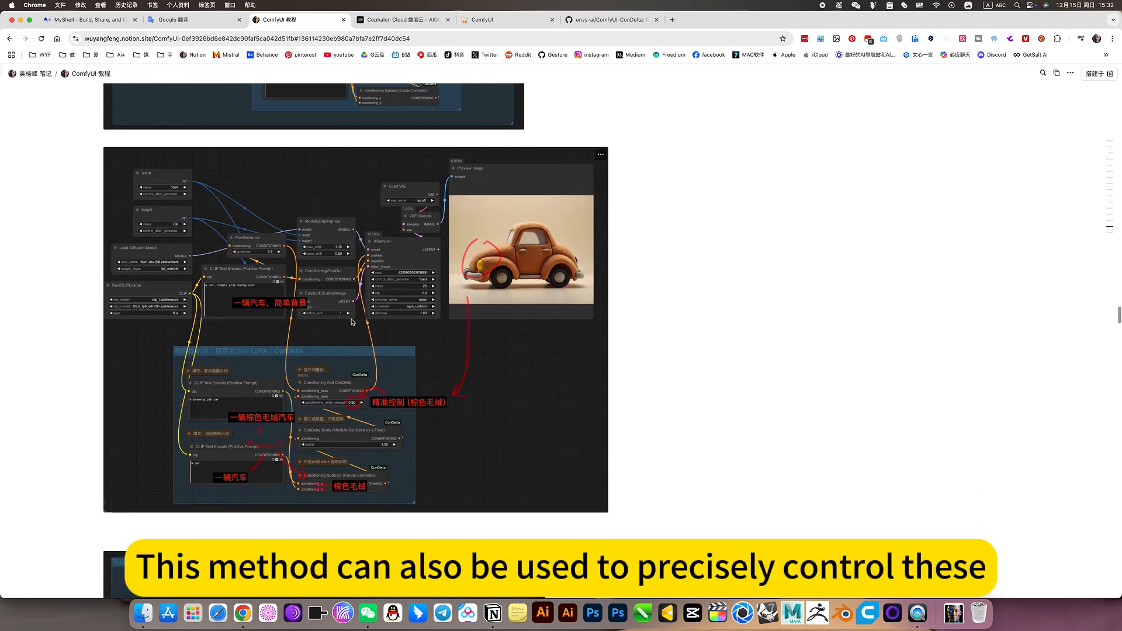
scroll(418, 337, down, 10)
scroll(369, 342, down, 1)
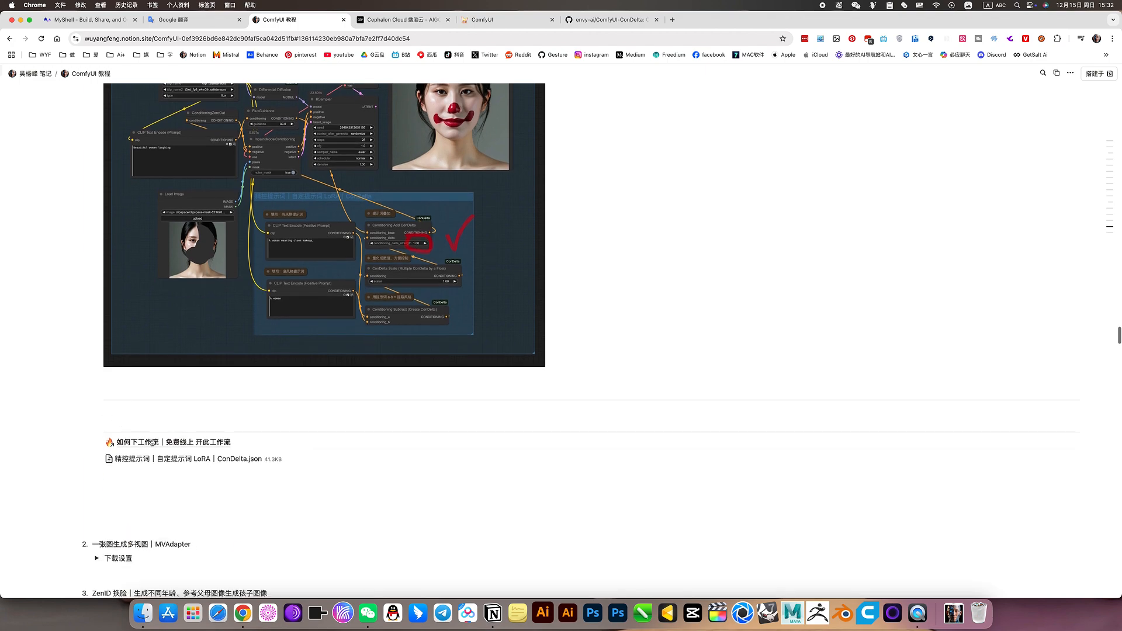
Return to the ConDelta entry in the notes and collapse its 下载设置 section and the 图像类 list
scroll(270, 403, up, 20)
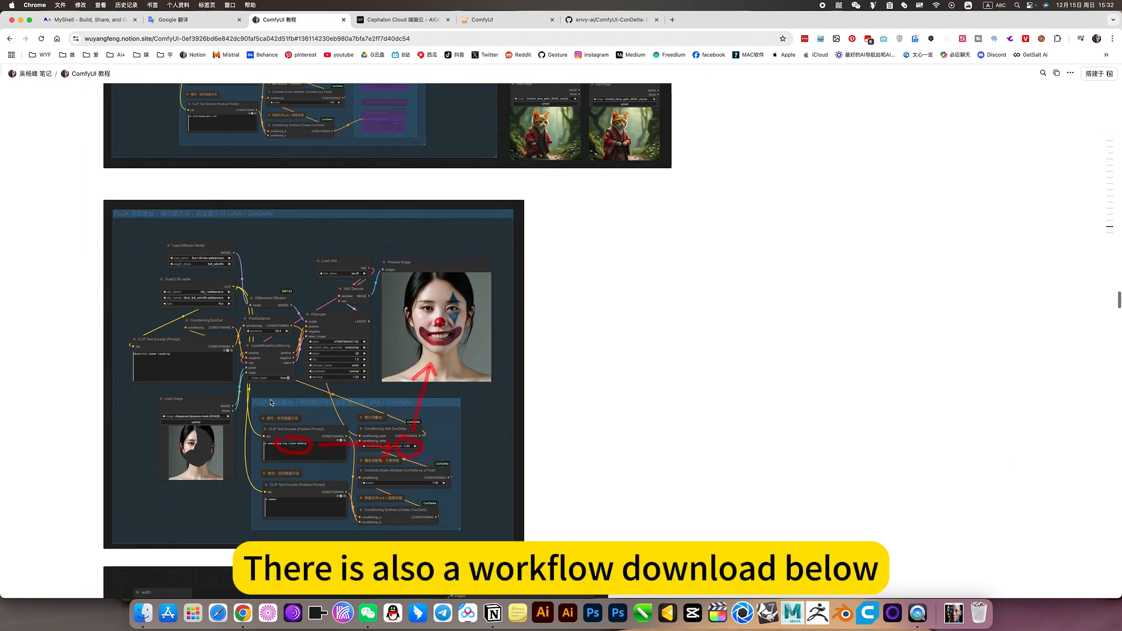
scroll(251, 412, up, 2)
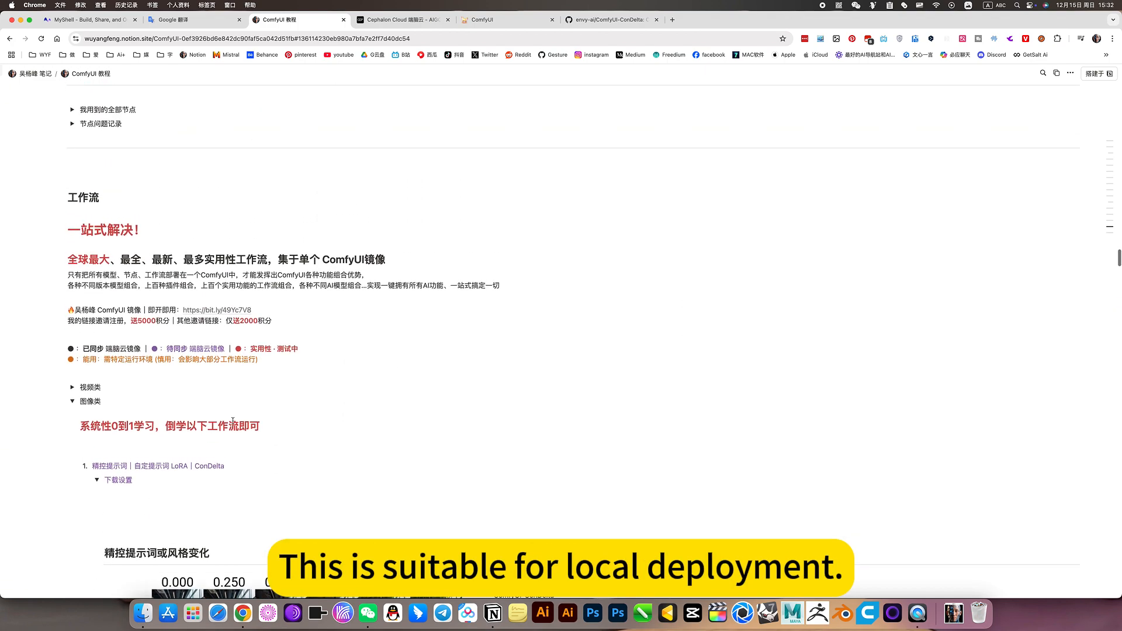
click(97, 480)
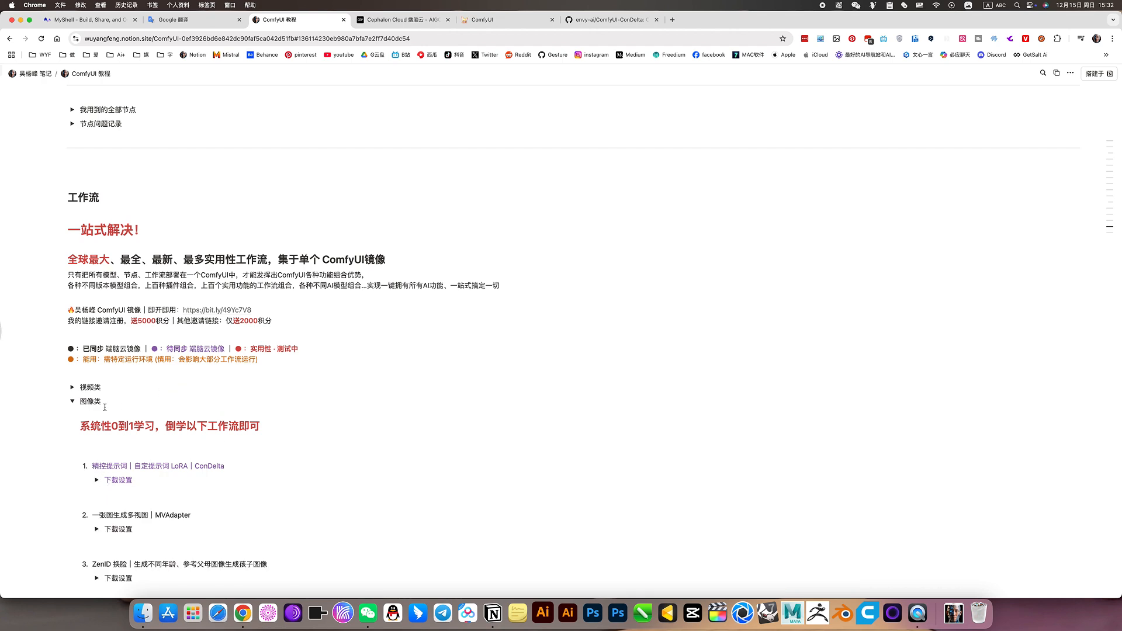
click(73, 401)
Expand the 节点 section of the notes, browse its node categories, and compare them with the ComfyUI workspace folders
scroll(169, 394, up, 10)
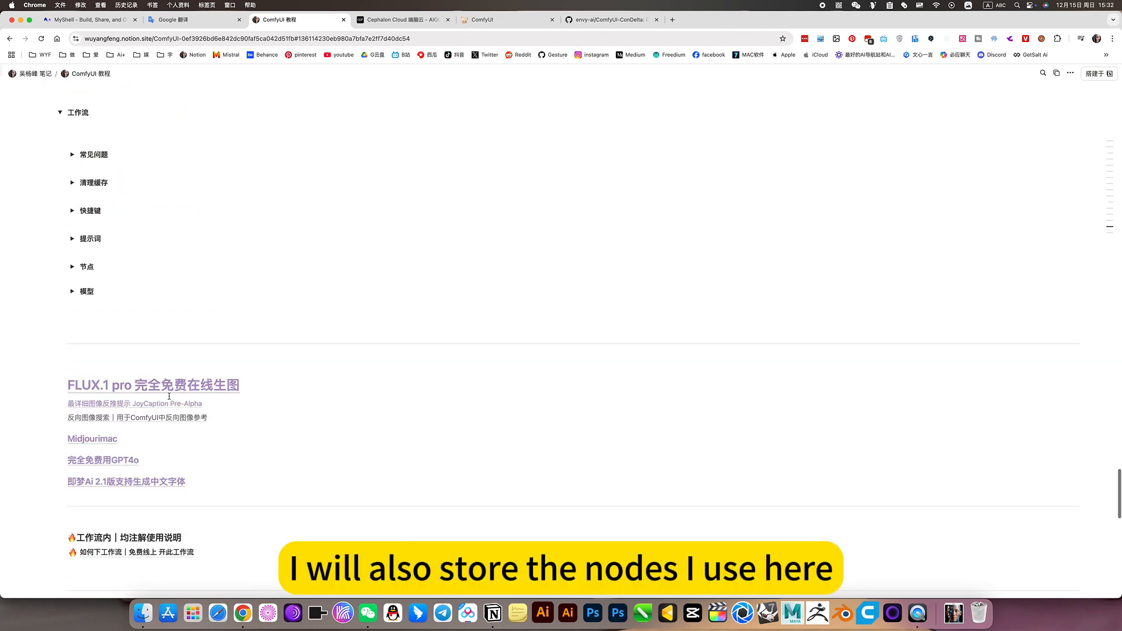
scroll(169, 396, up, 4)
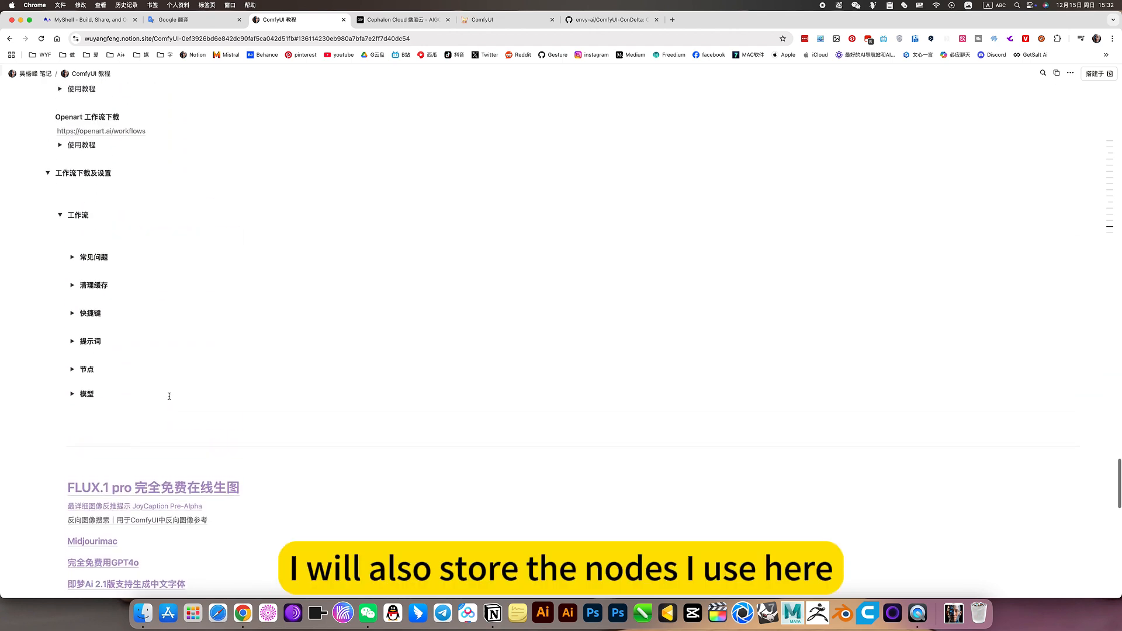
click(72, 373)
scroll(138, 409, down, 10)
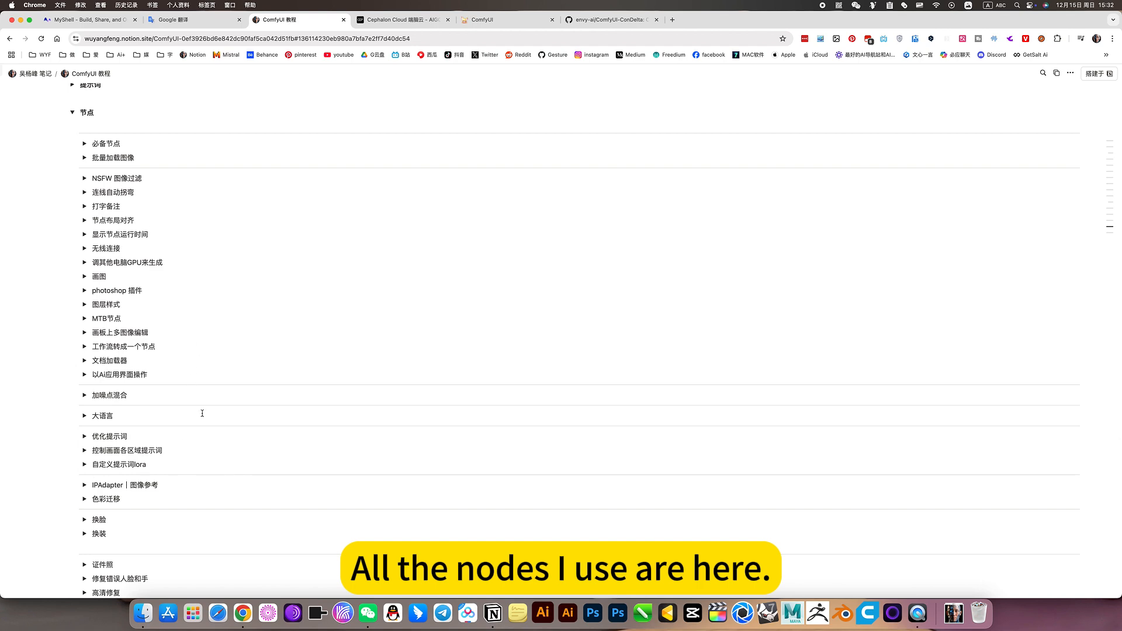
scroll(203, 414, down, 4)
scroll(203, 412, up, 5)
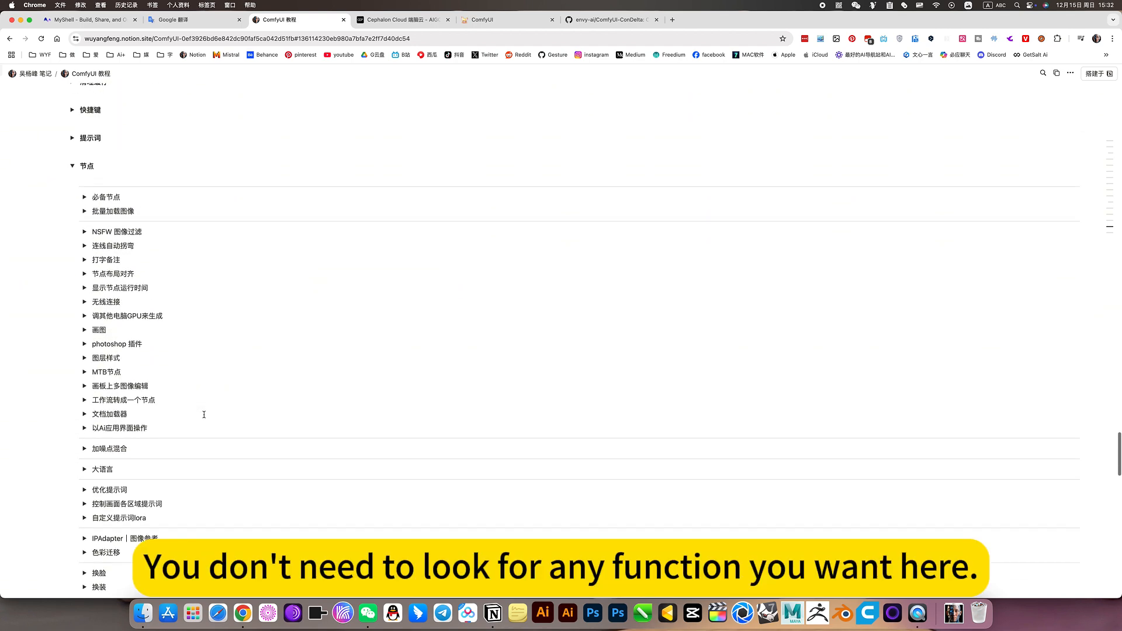
click(505, 19)
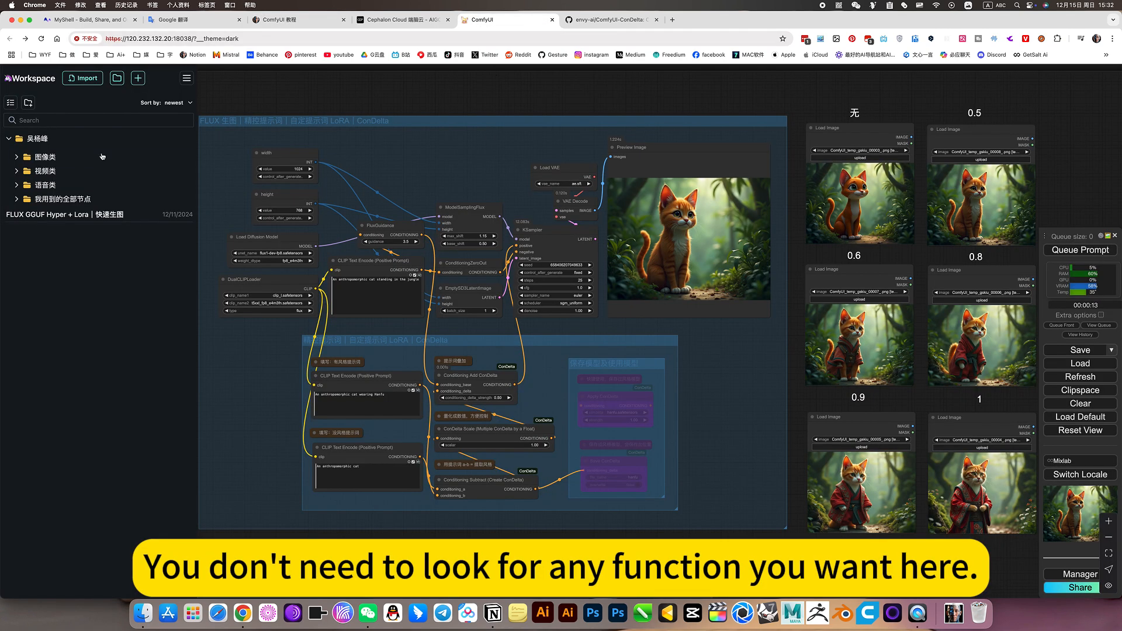
click(277, 22)
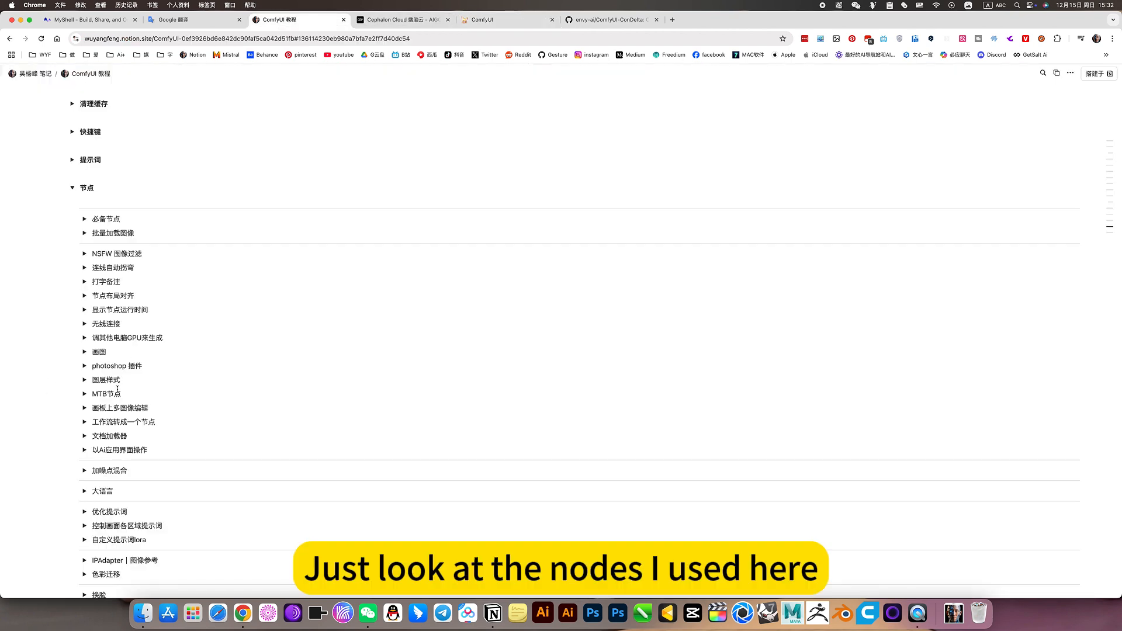
Expand the 色彩迁移 category in the notes' node list, and open the ComfyUI-ConDelta repository page on GitHub
scroll(112, 393, down, 5)
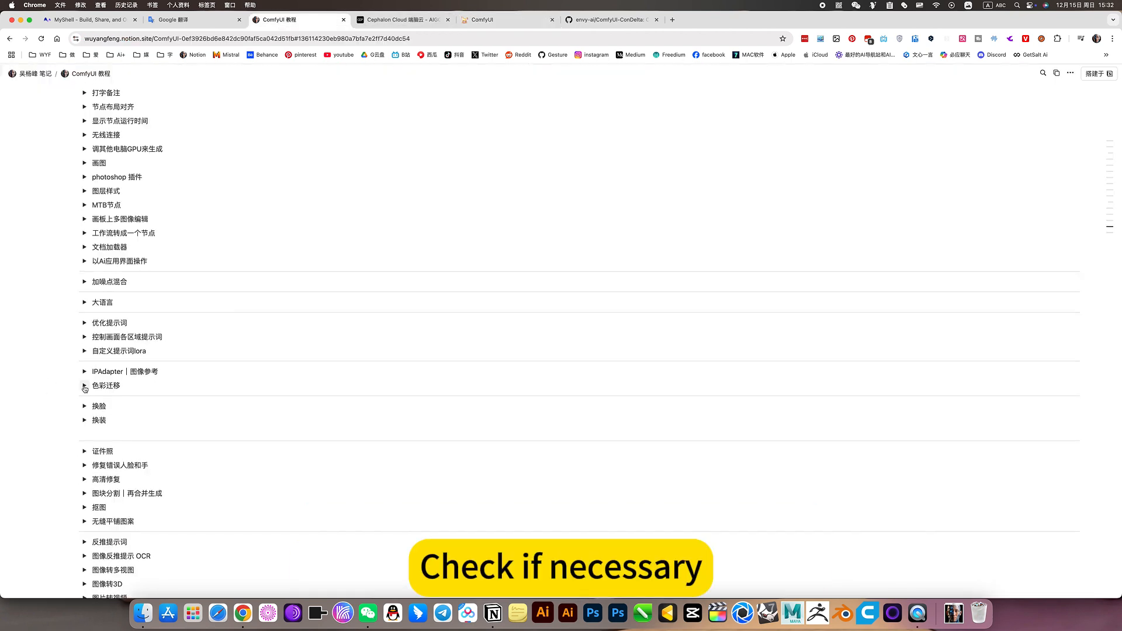
click(84, 386)
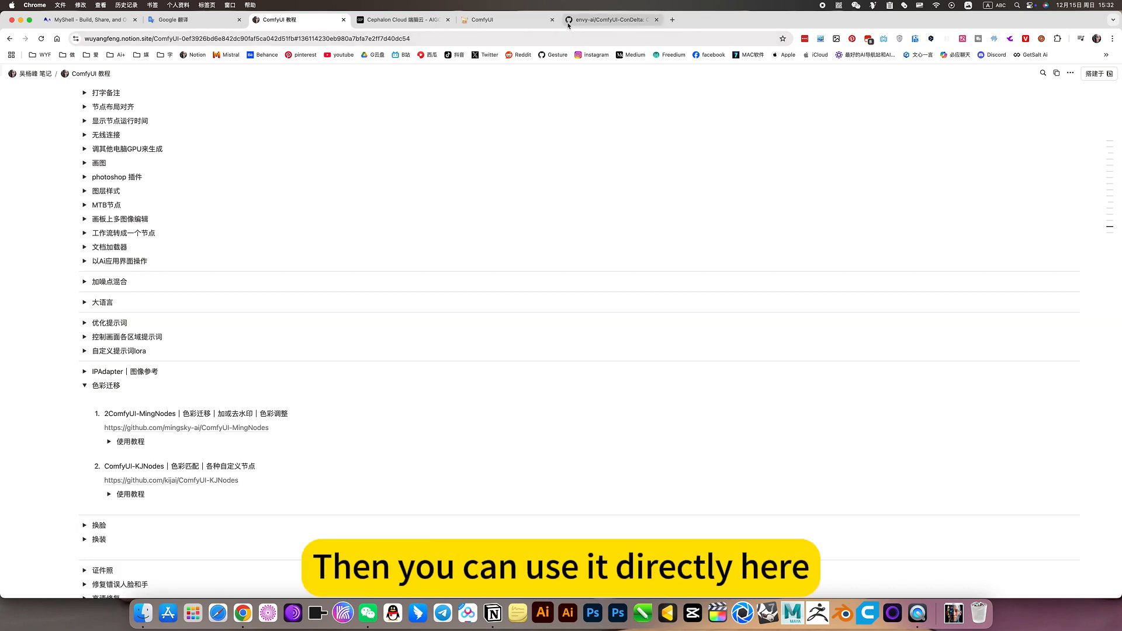
click(594, 21)
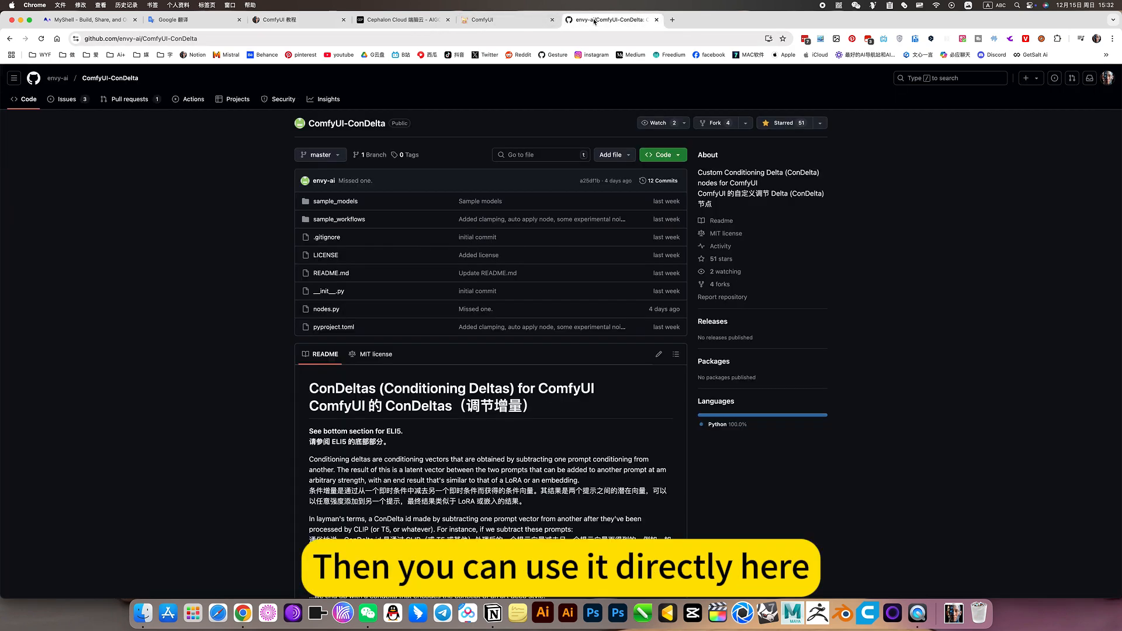
Return to the ComfyUI workflow and close the workspace sidebar to show the whole ConDelta graph
click(494, 21)
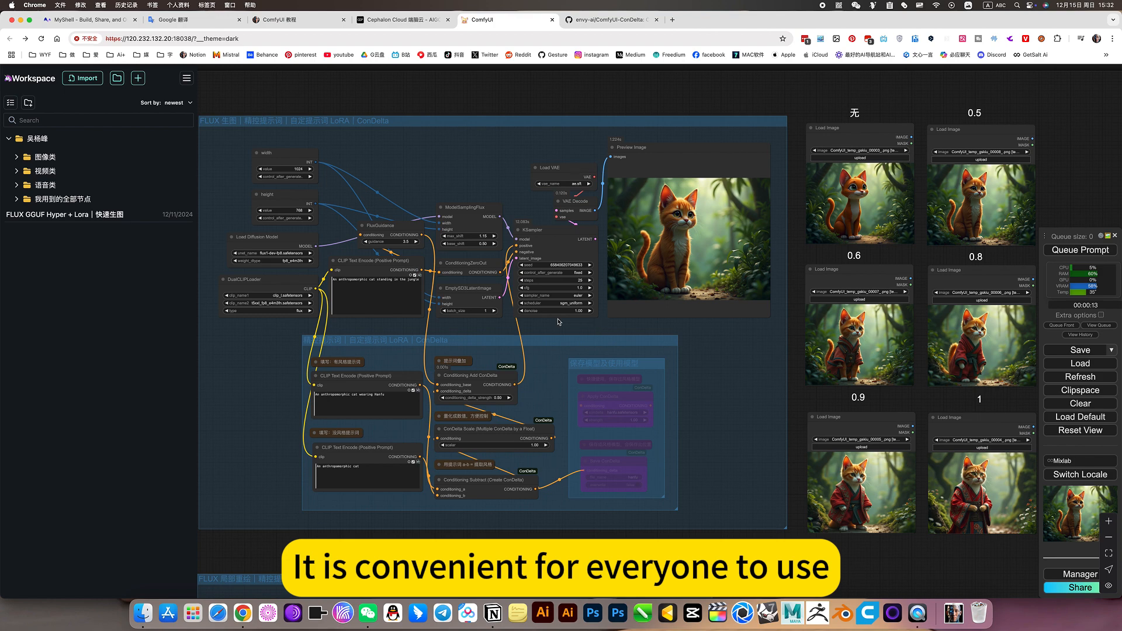
click(557, 92)
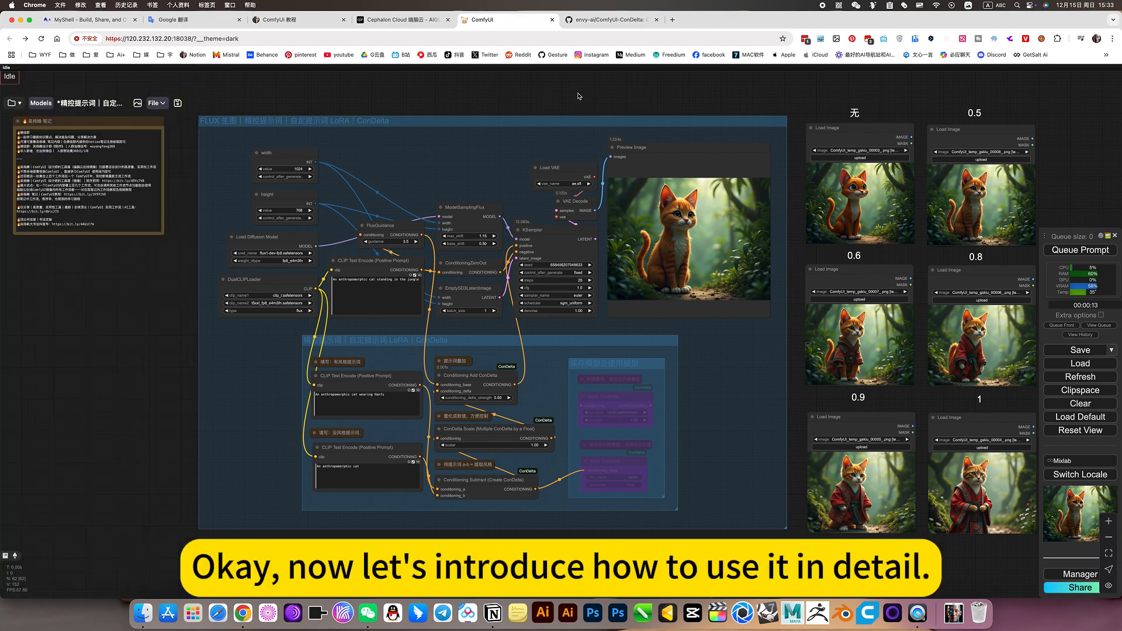
drag(578, 94, 557, 91)
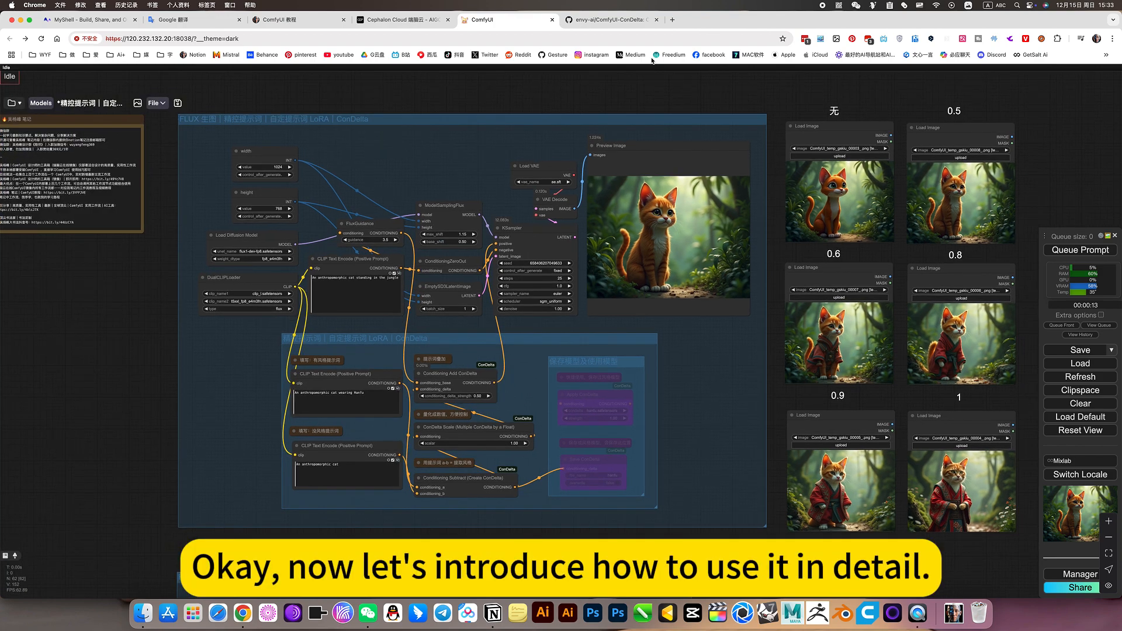
Read the ComfyUI-ConDelta README on GitHub, including its explanation of conditioning deltas and the example image grids
click(608, 20)
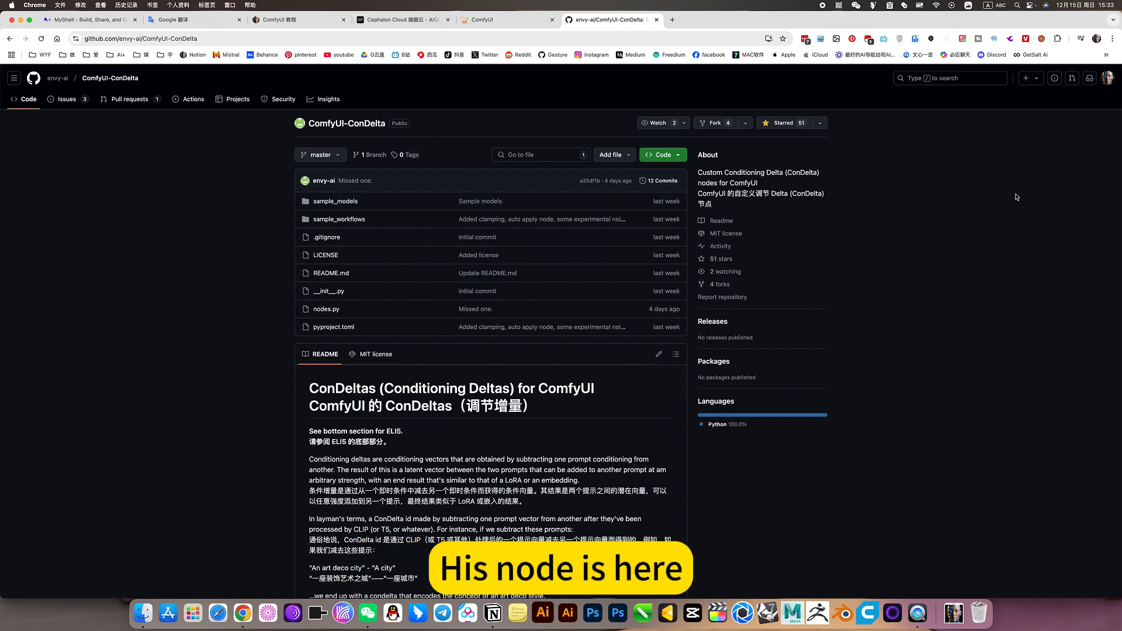
scroll(697, 318, down, 10)
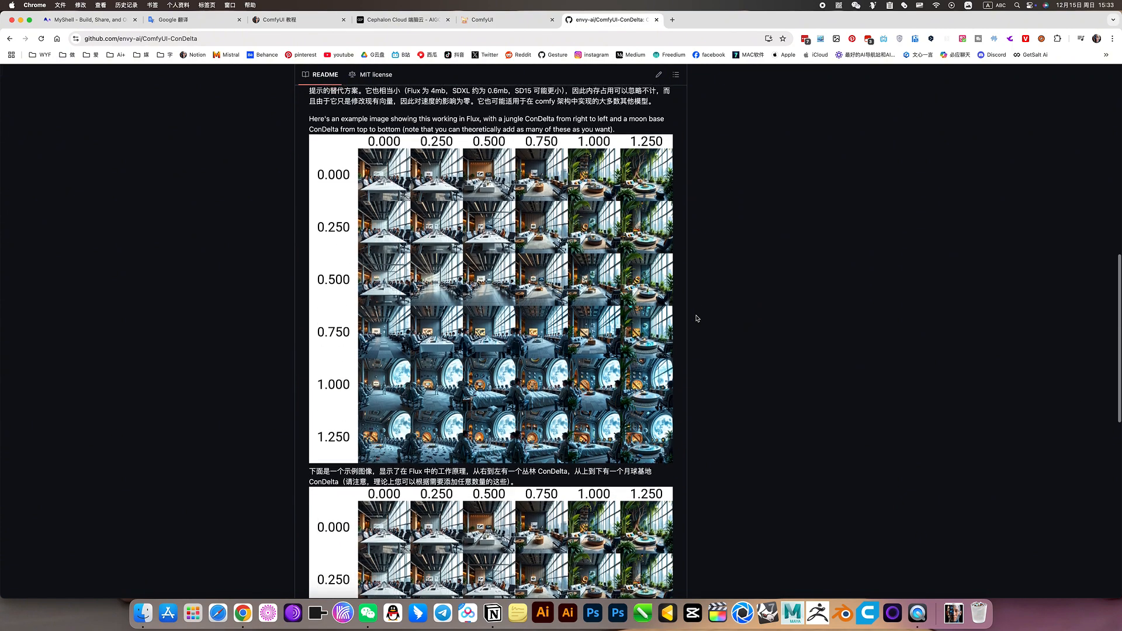
scroll(696, 319, down, 6)
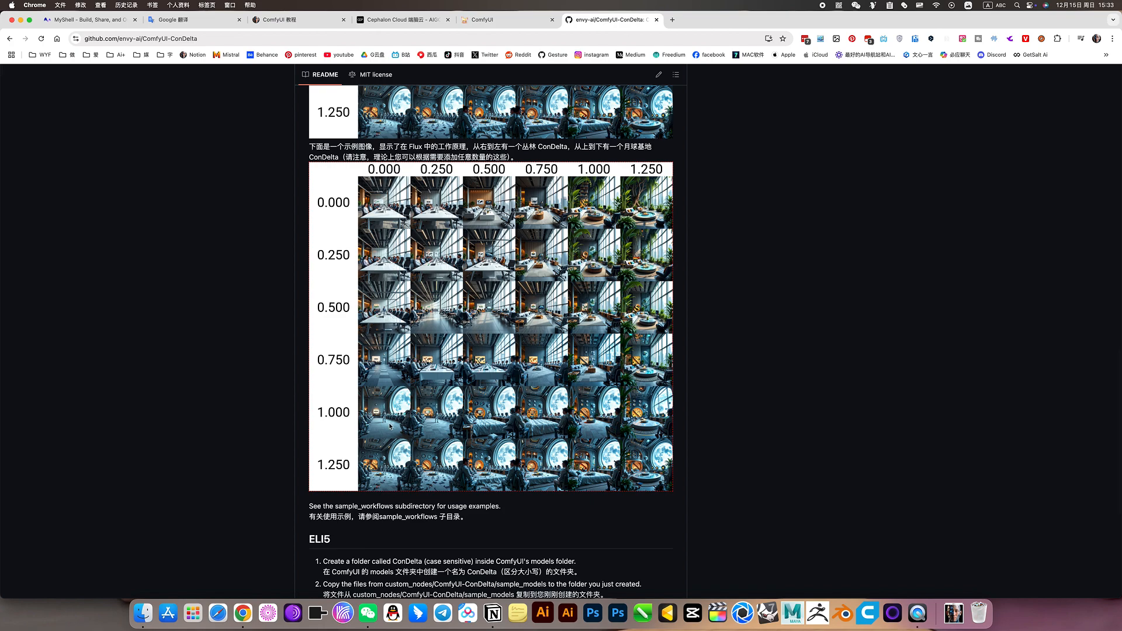
scroll(547, 388, up, 8)
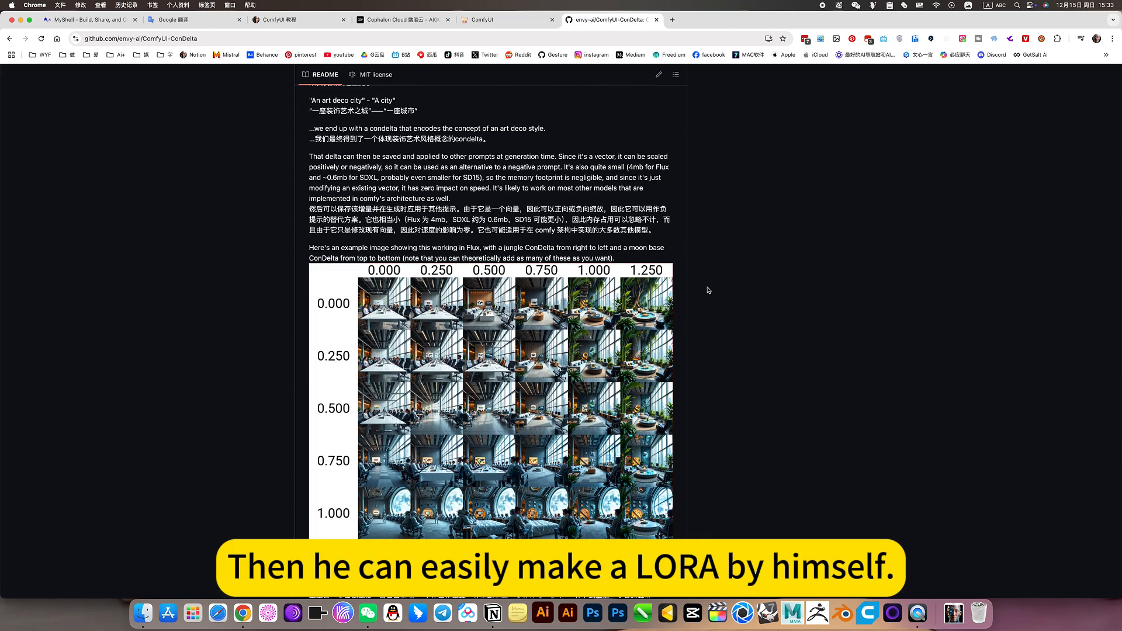
scroll(708, 290, up, 5)
Switch back to ComfyUI and examine the ConDelta group's prompt nodes and the disabled Apply ConDelta and Save ConDelta nodes
click(497, 21)
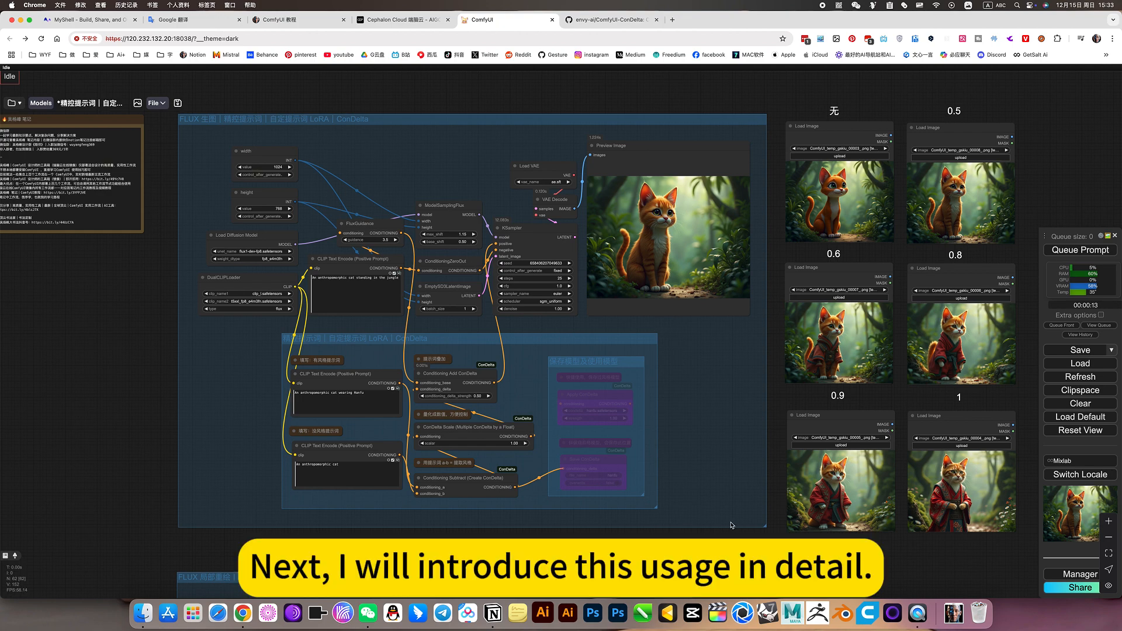
scroll(696, 445, up, 5)
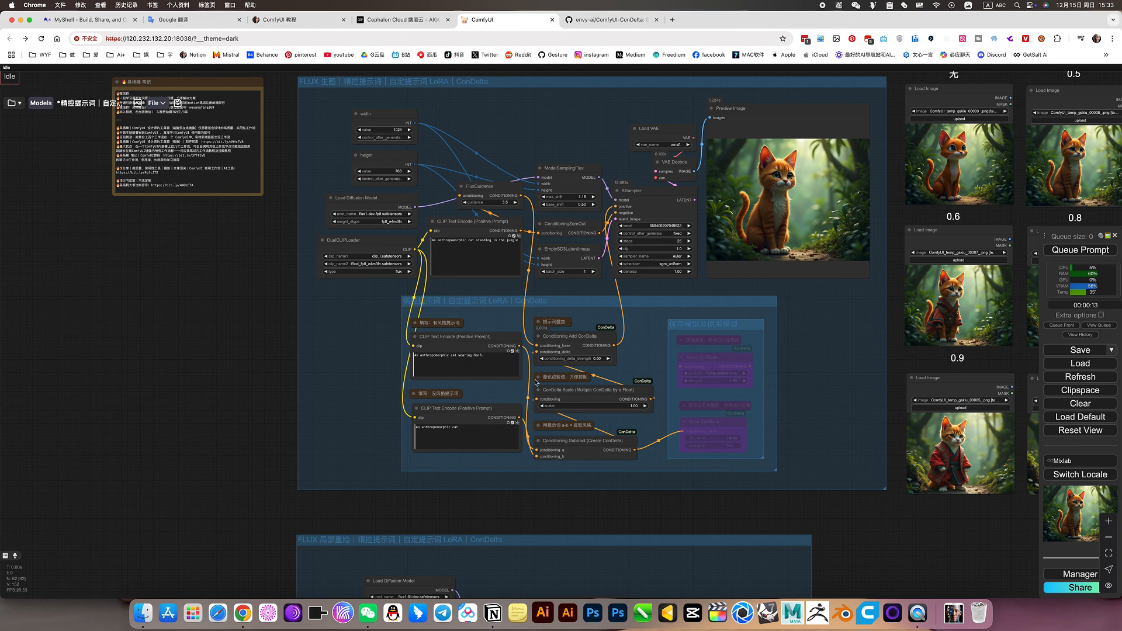
scroll(774, 352, up, 3)
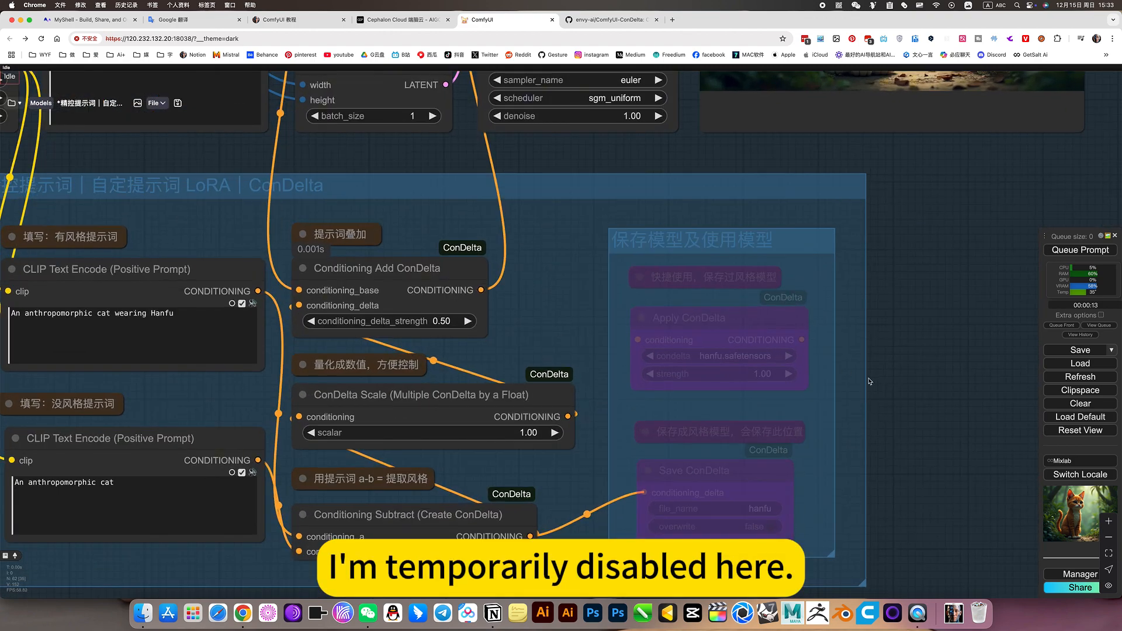
drag(920, 416, 870, 336)
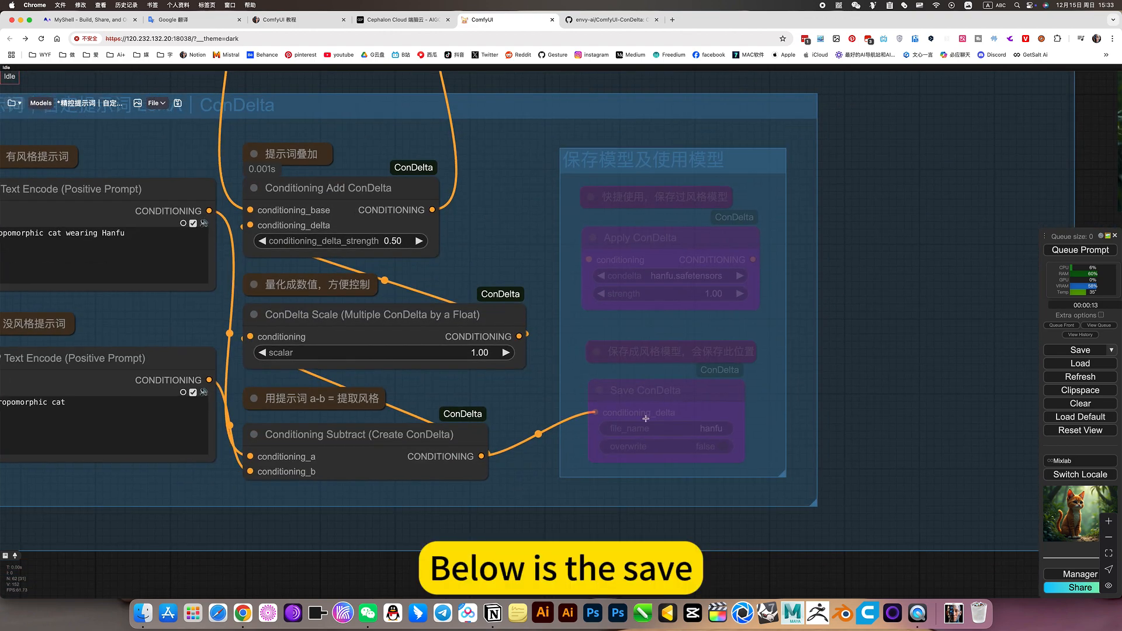
drag(521, 521, 831, 545)
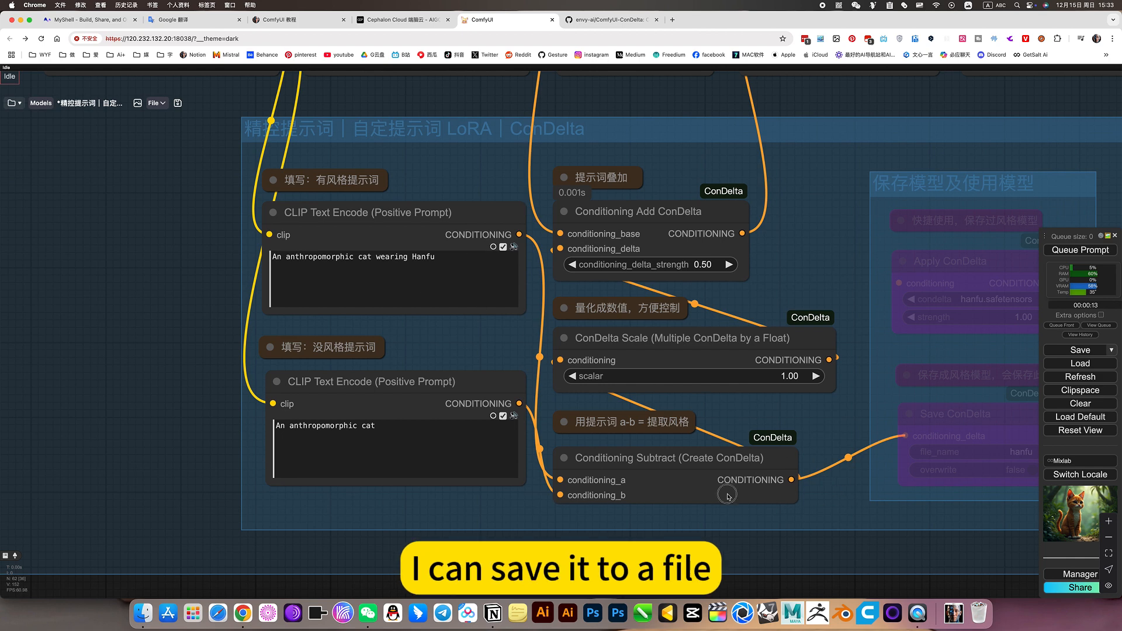
drag(868, 441, 613, 431)
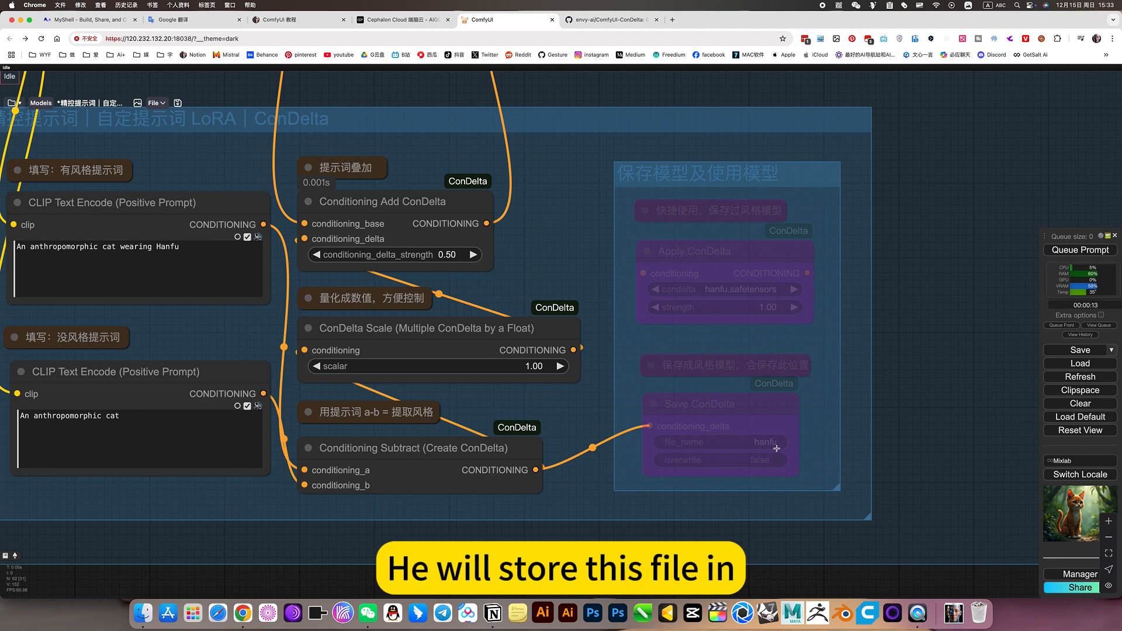
Switch to Cephalon Cloud and open the file manager of the running ComfyUI instance from 我的应用
click(416, 19)
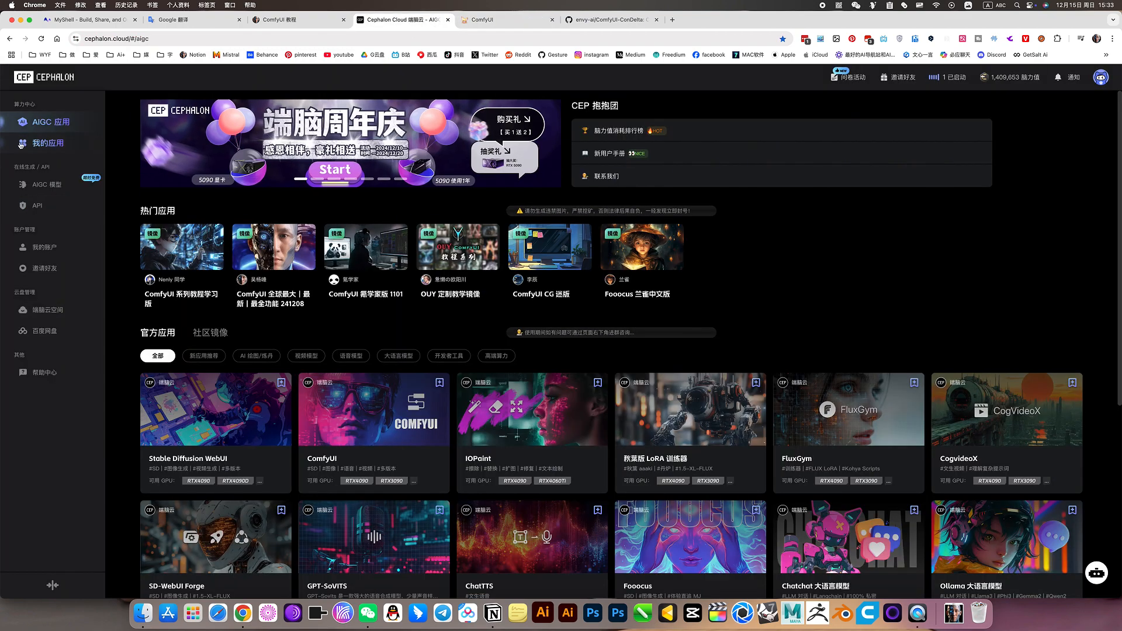
click(29, 149)
scroll(929, 345, up, 3)
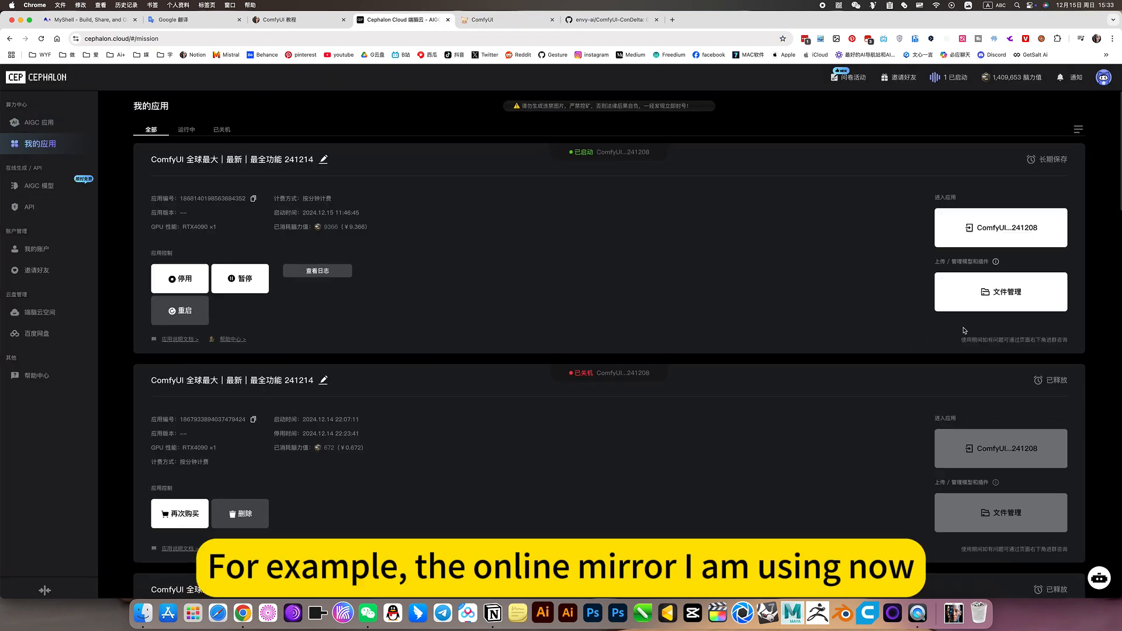
click(1043, 353)
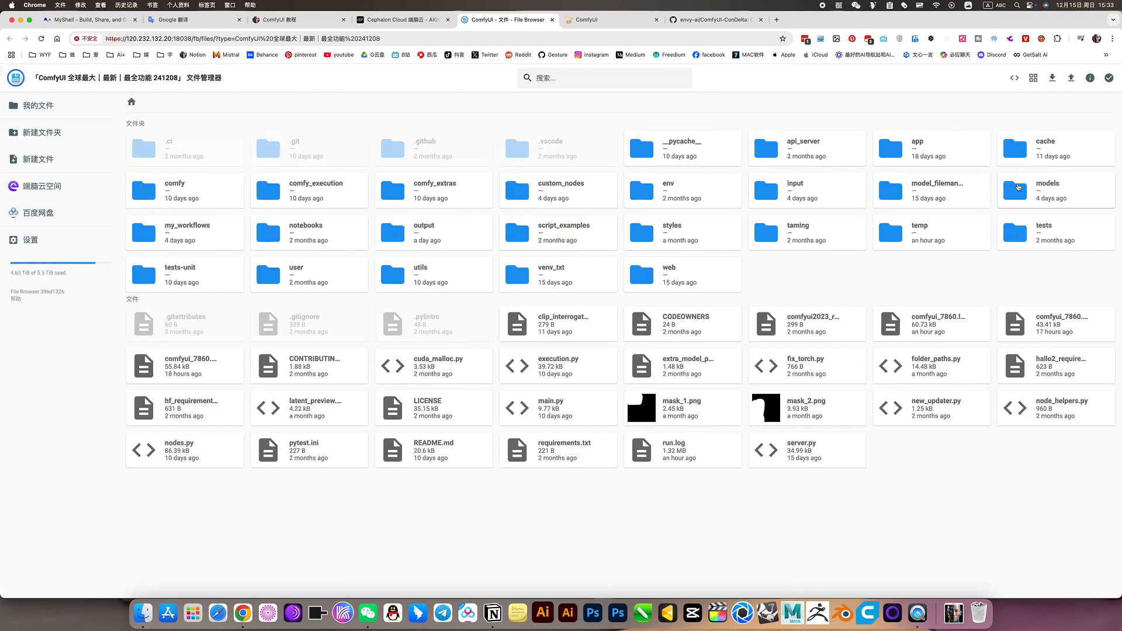
Open the ConDelta folder inside models to check where the saved style model is stored
click(1050, 192)
double_click(1050, 192)
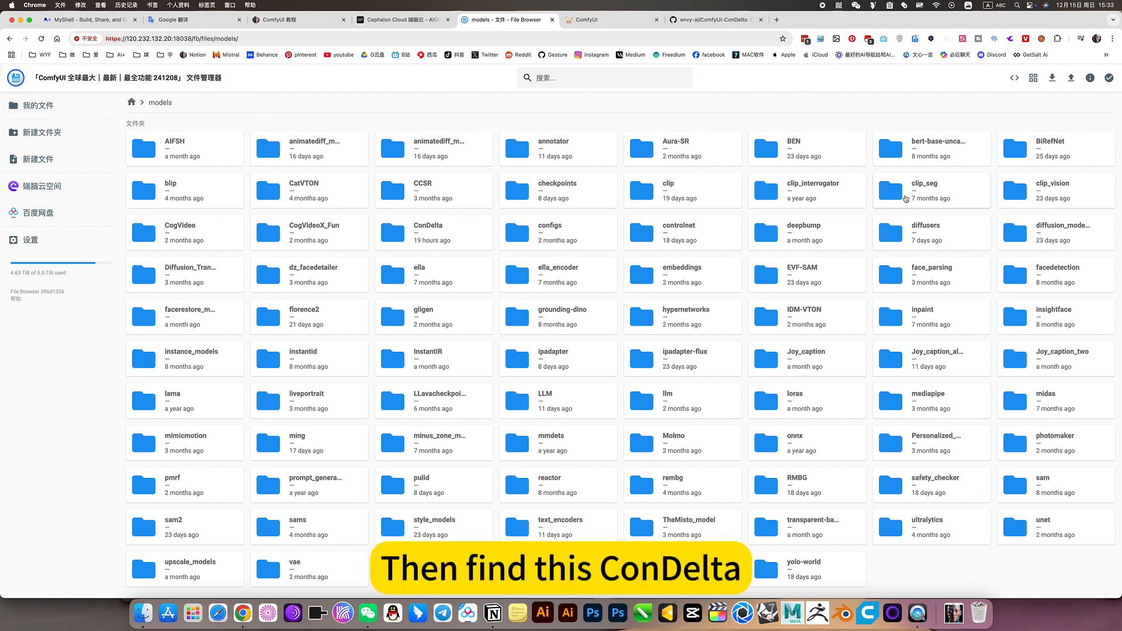
click(1050, 198)
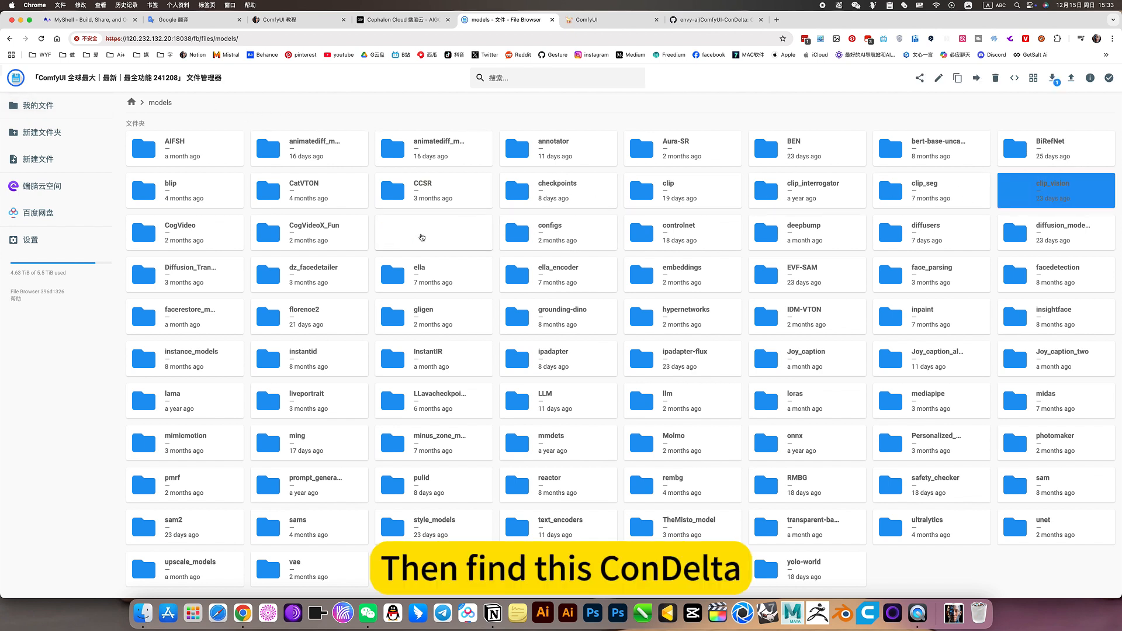
click(435, 235)
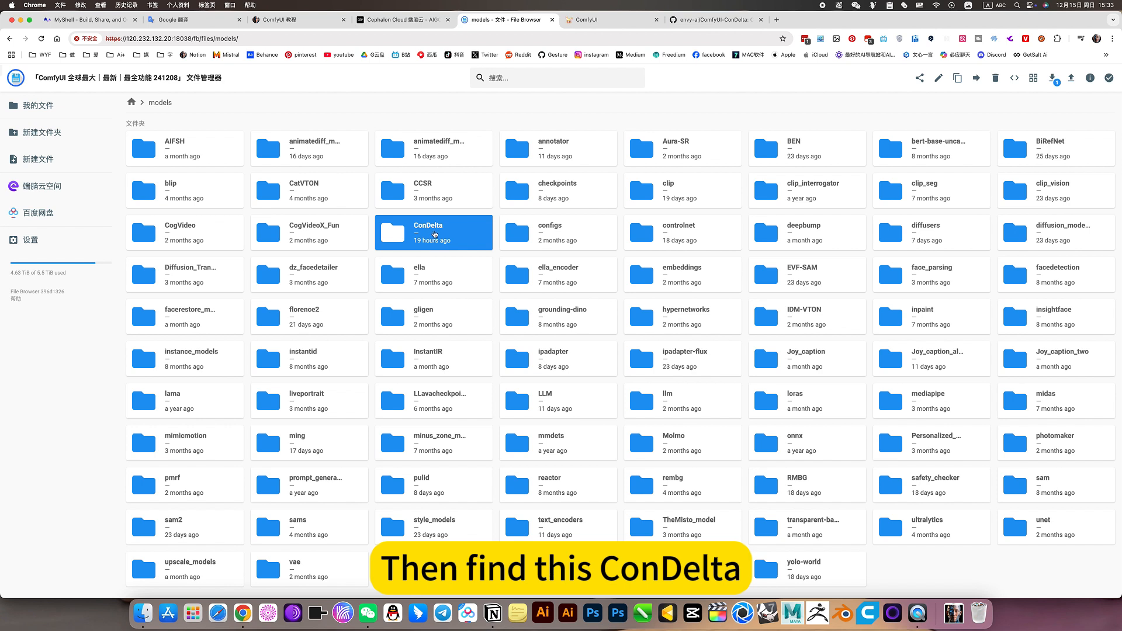
click(434, 233)
double_click(434, 233)
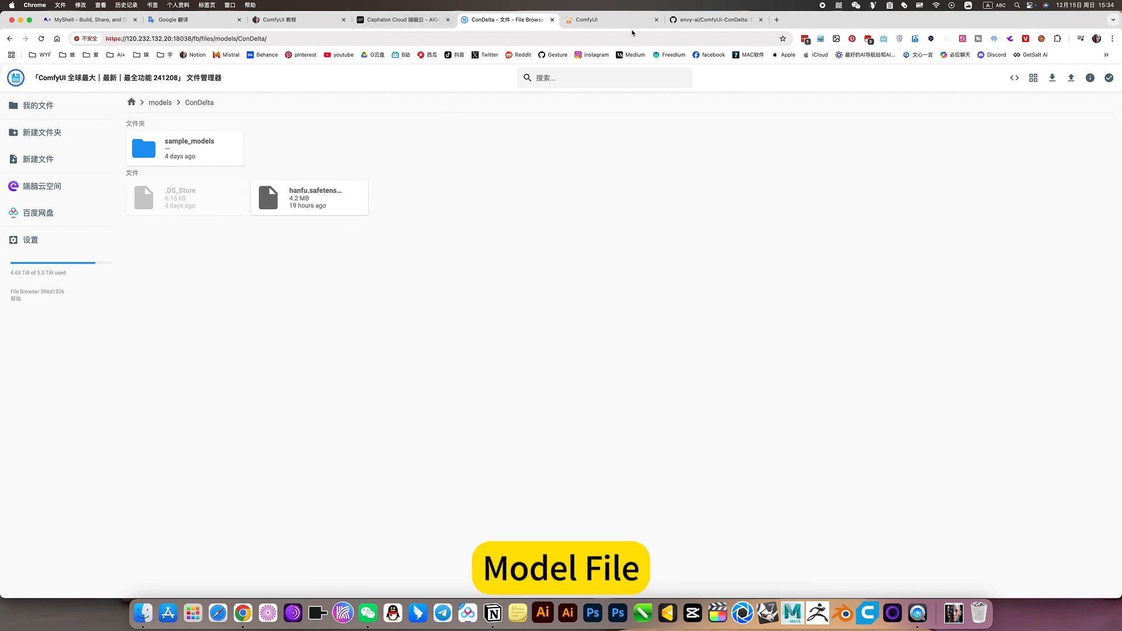
Return to ComfyUI and enable the 保存模型及使用模型 group by setting its nodes to Always
click(591, 22)
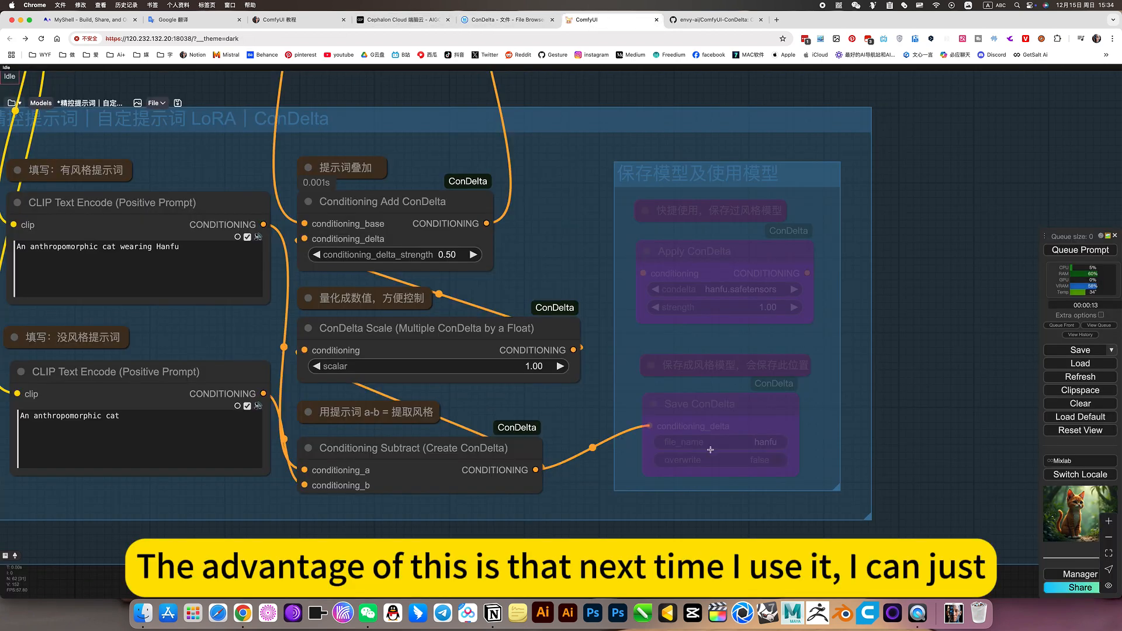
right_click(793, 190)
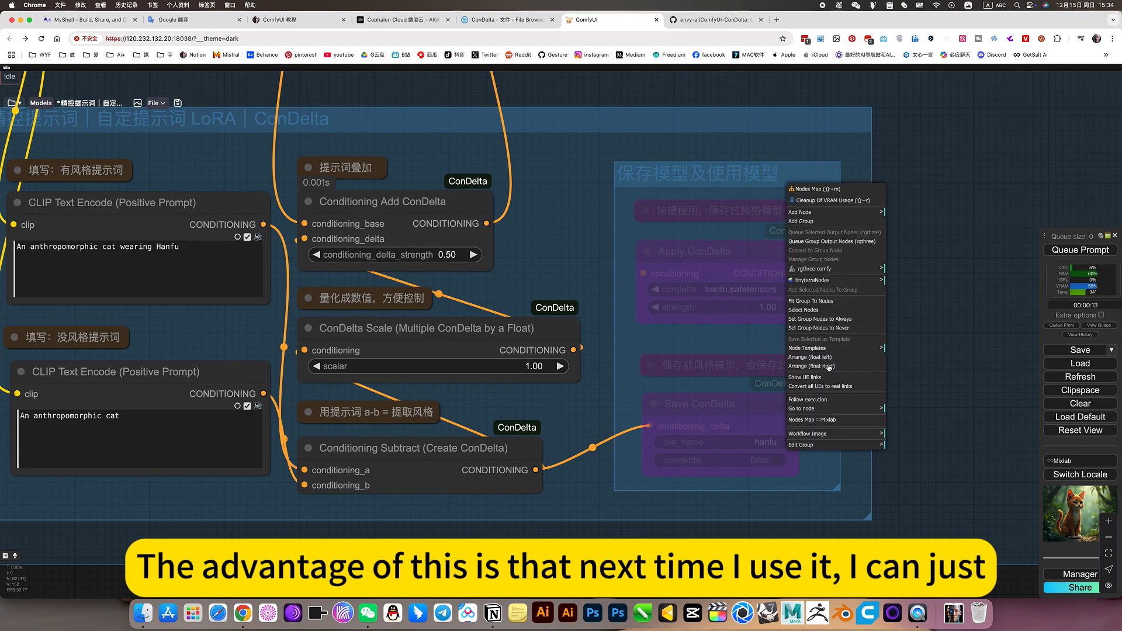
click(816, 319)
scroll(924, 379, down, 5)
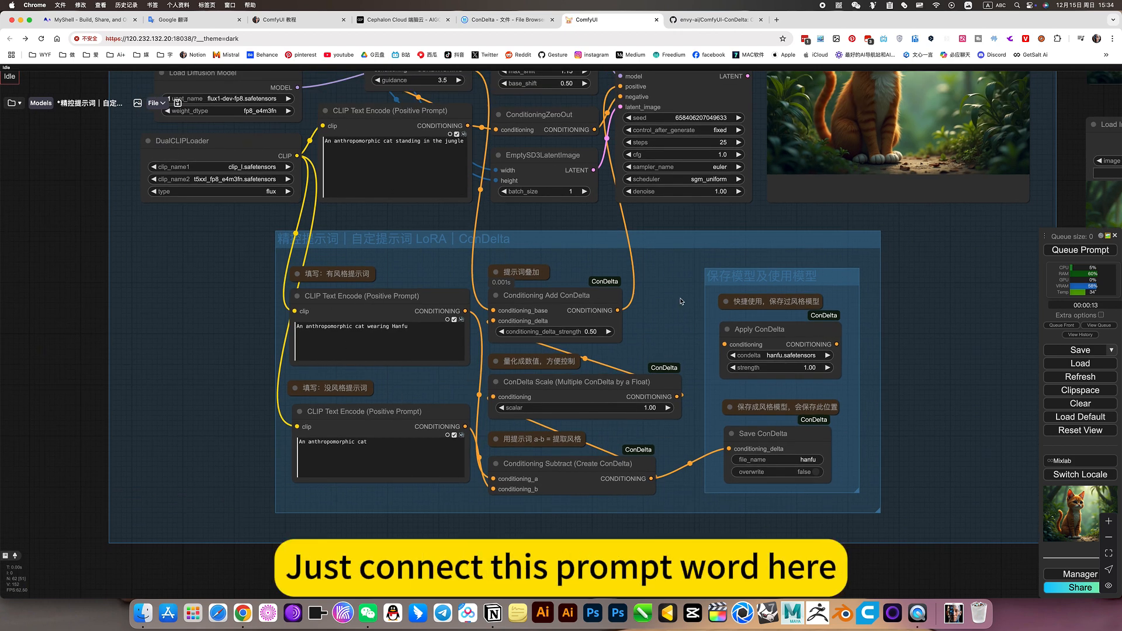
Connect FluxGuidance's conditioning output to Apply ConDelta, and Apply ConDelta's output to the KSampler's positive input
drag(296, 156, 398, 228)
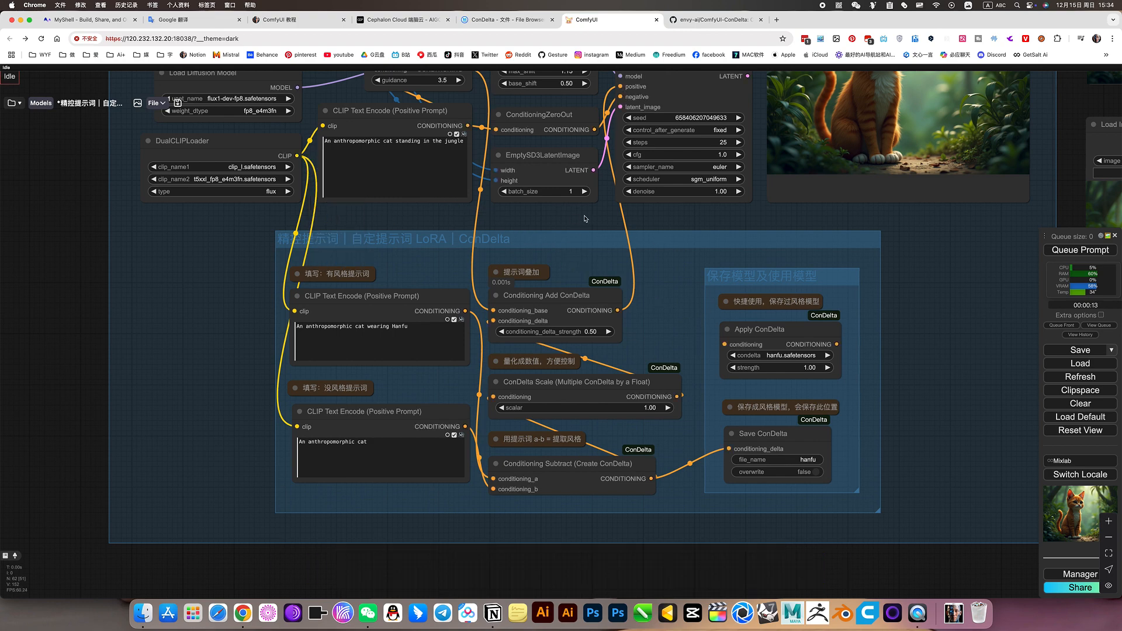
drag(585, 219, 509, 380)
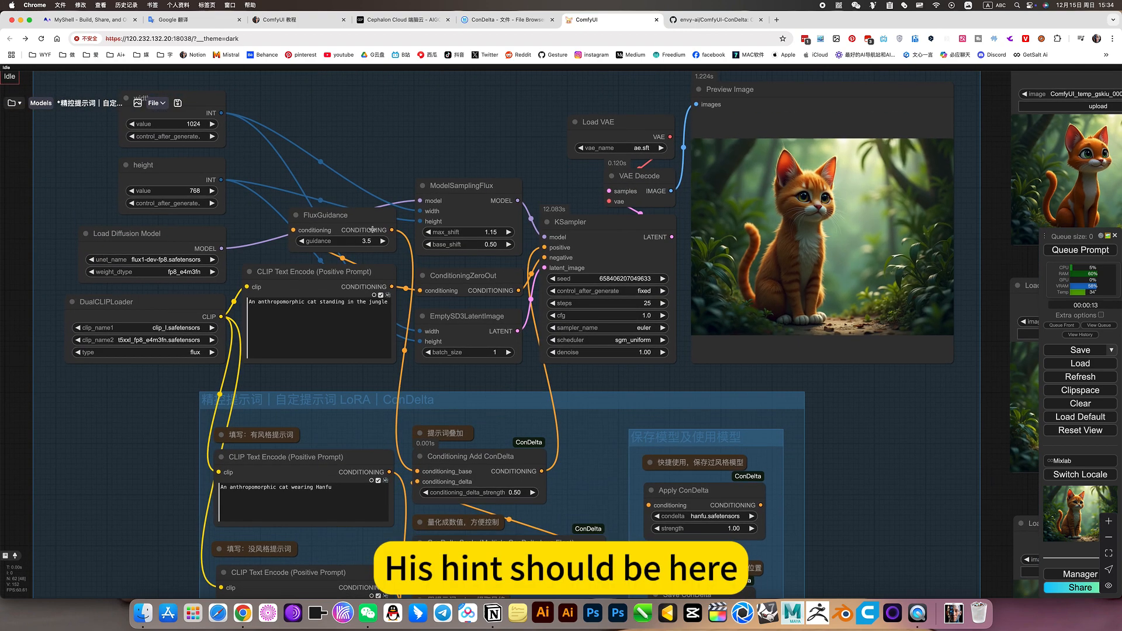
click(370, 212)
drag(392, 231, 648, 505)
drag(761, 504, 546, 249)
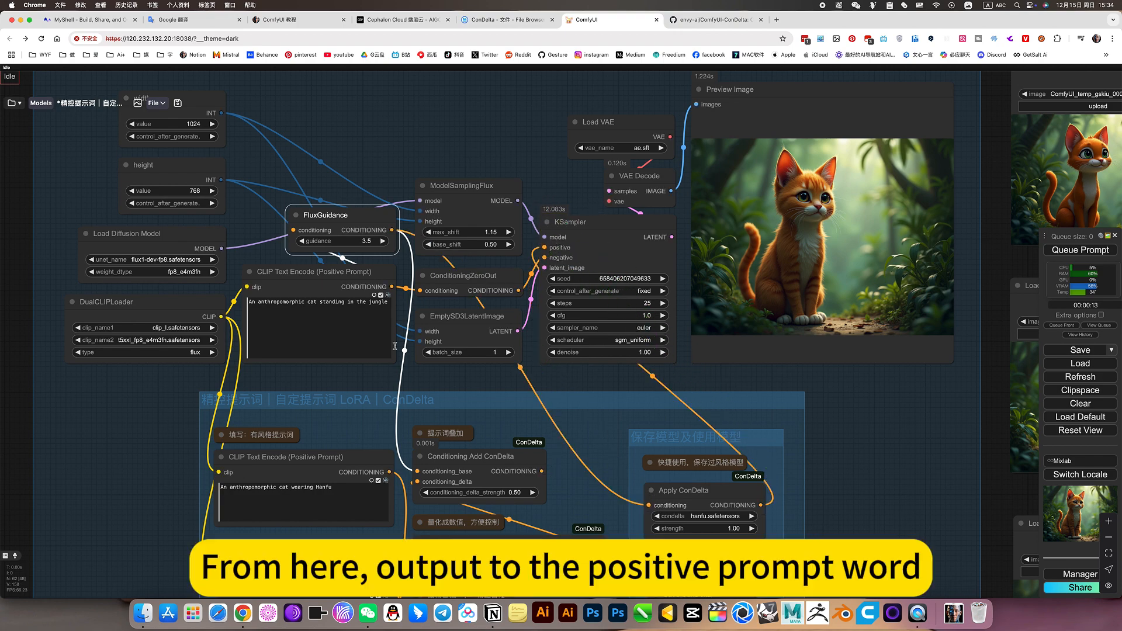
Examine the Apply ConDelta node with hanfu.safetensors and compare it with the neighbouring style-extraction nodes
scroll(499, 381, down, 5)
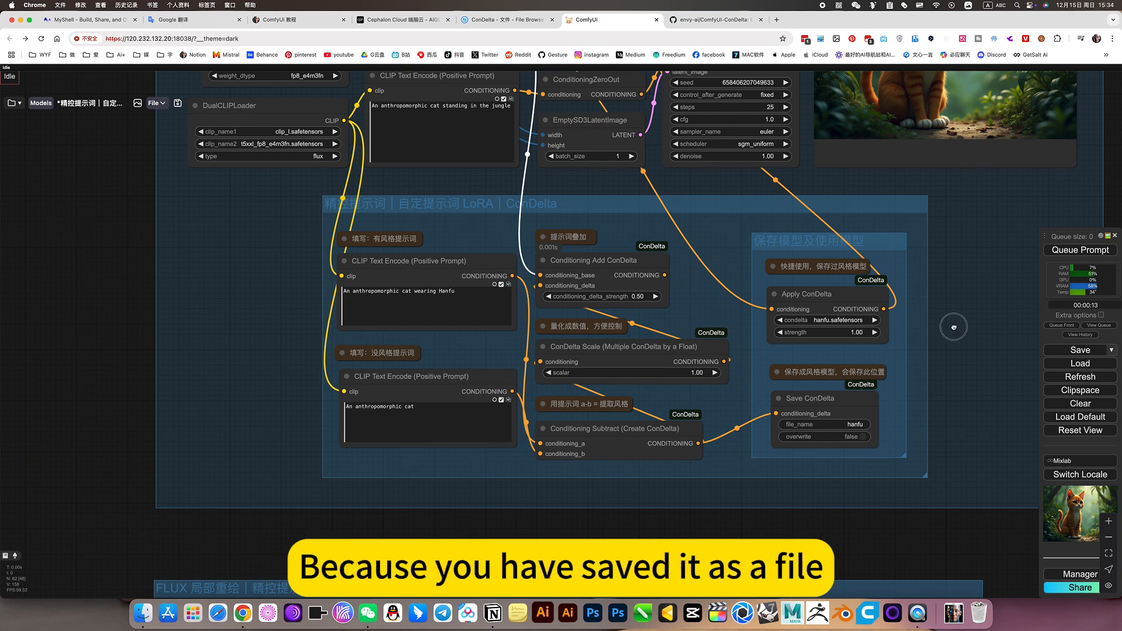
scroll(726, 363, right, 5)
scroll(726, 363, up, 5)
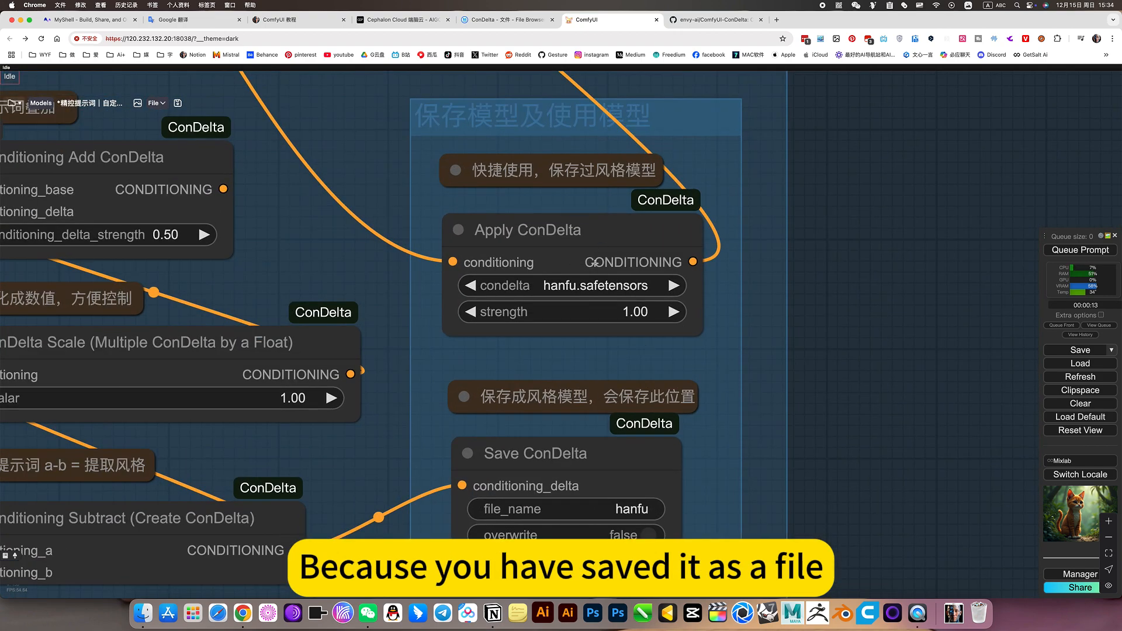
scroll(611, 274, down, 5)
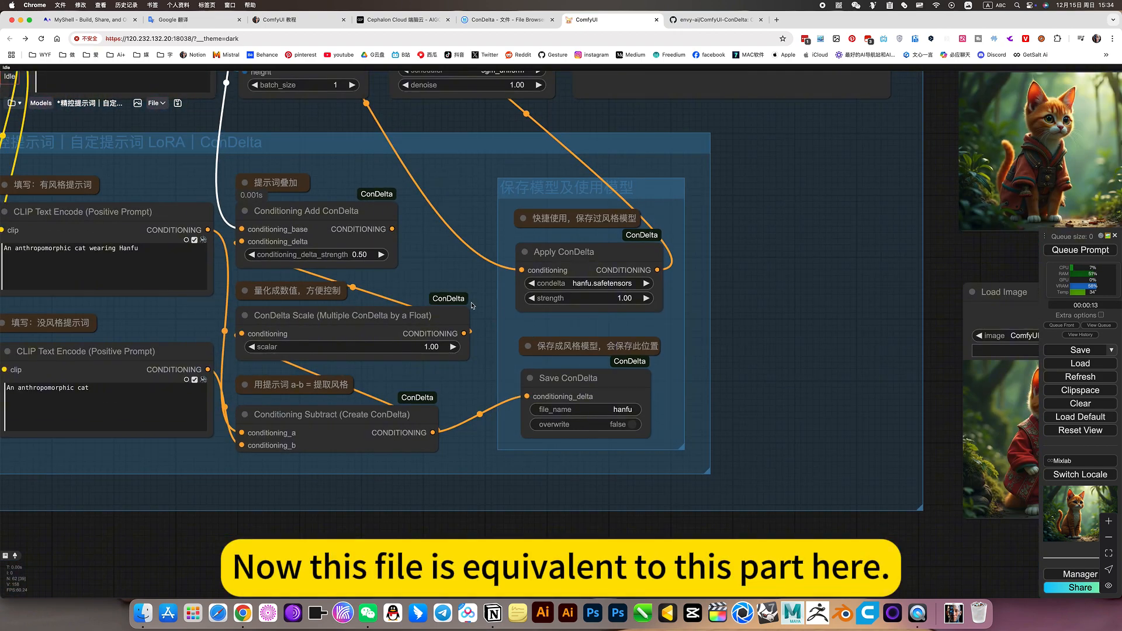
scroll(472, 306, left, 5)
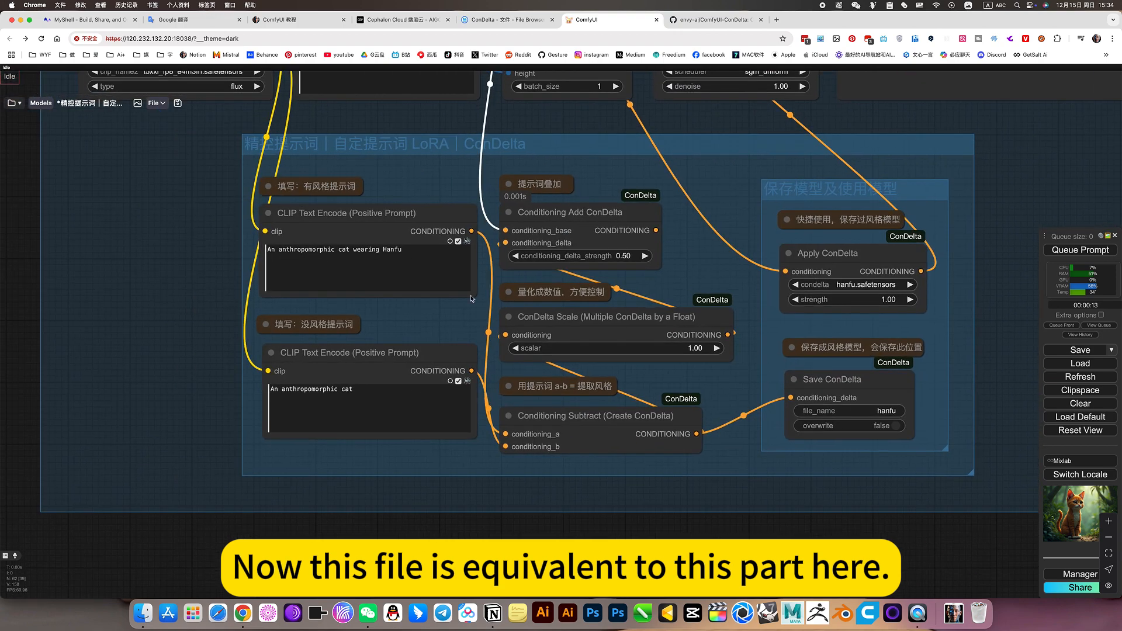
scroll(551, 333, down, 4)
Detach the FluxGuidance wire from Apply ConDelta's input and return it to conditioning_base on Conditioning Add ConDelta
drag(767, 275, 491, 325)
scroll(773, 353, down, 3)
drag(774, 353, 750, 350)
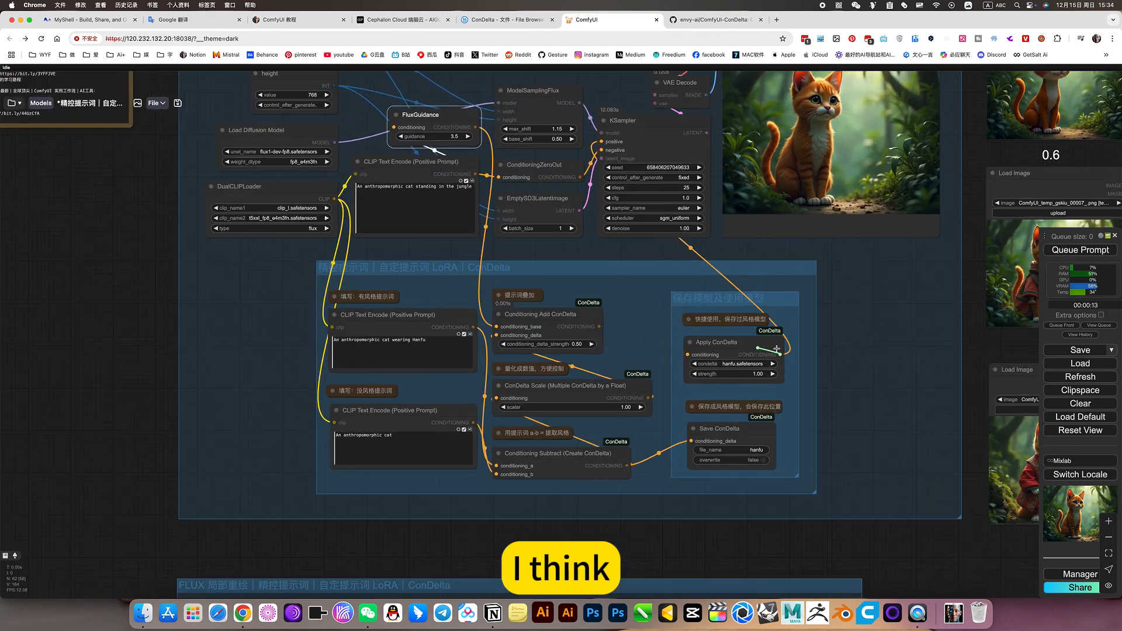
scroll(750, 349, up, 5)
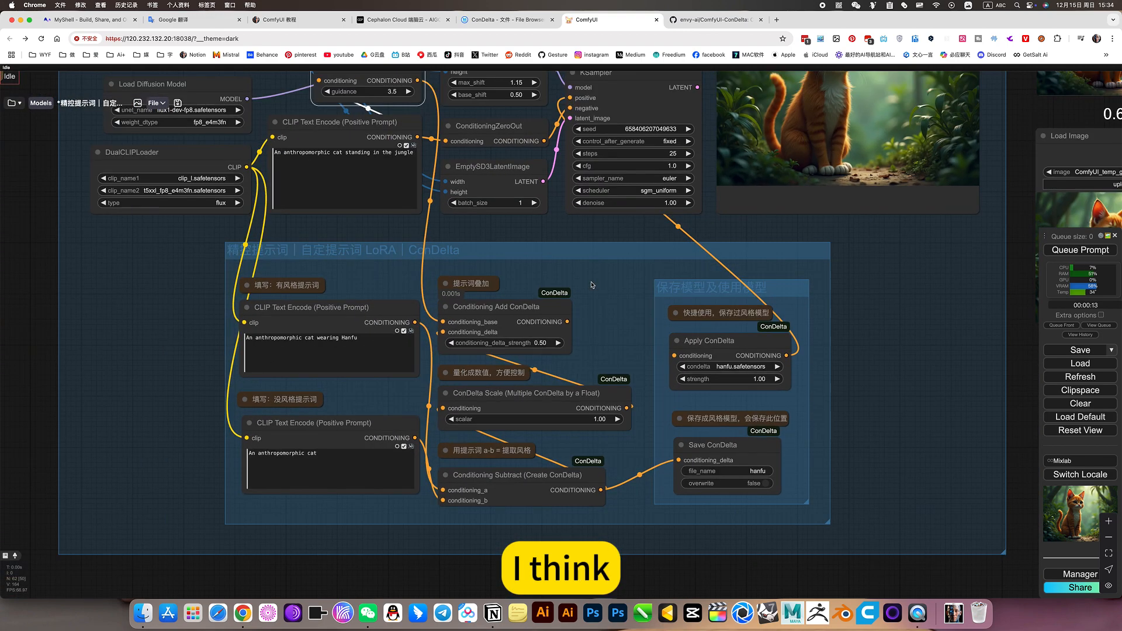
Connect Conditioning Add ConDelta's output to the KSampler's positive input, and bypass the nodes in the 保存模型及使用模型 group
drag(592, 285, 615, 175)
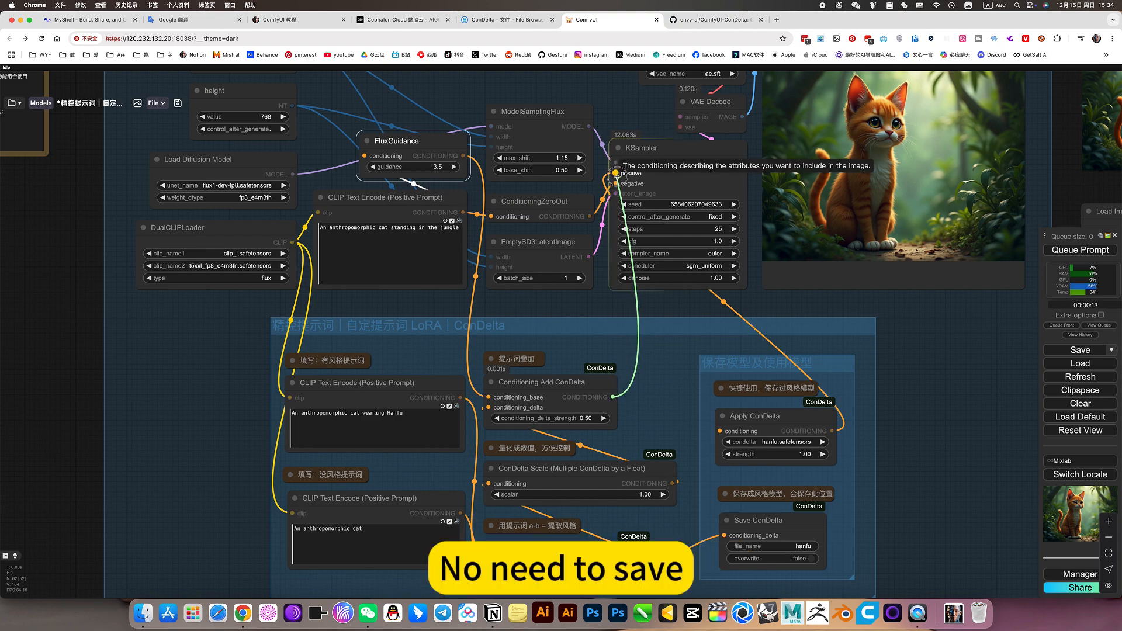
drag(857, 369, 779, 266)
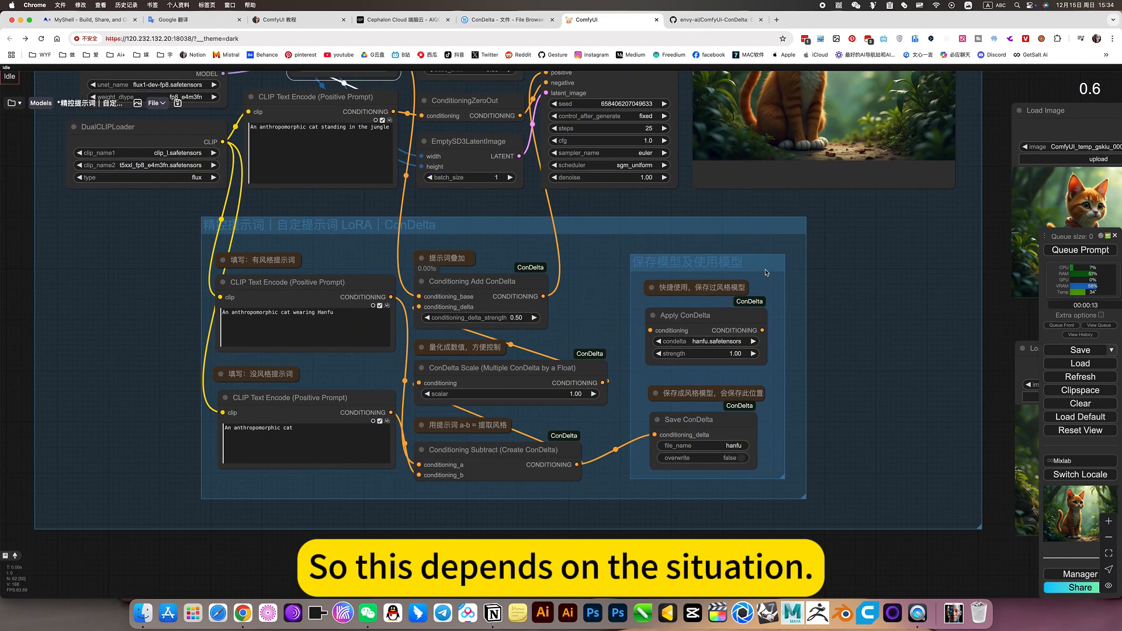
right_click(769, 271)
click(784, 410)
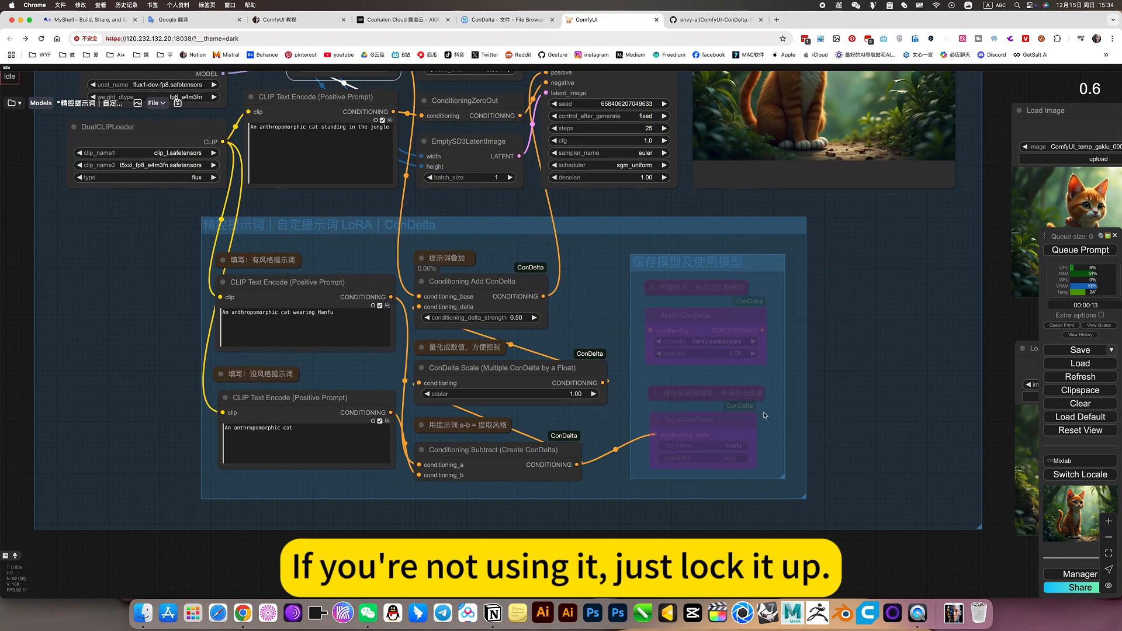
Examine the bypassed Save ConDelta and Apply ConDelta nodes up close, selecting Apply ConDelta
drag(878, 406, 896, 380)
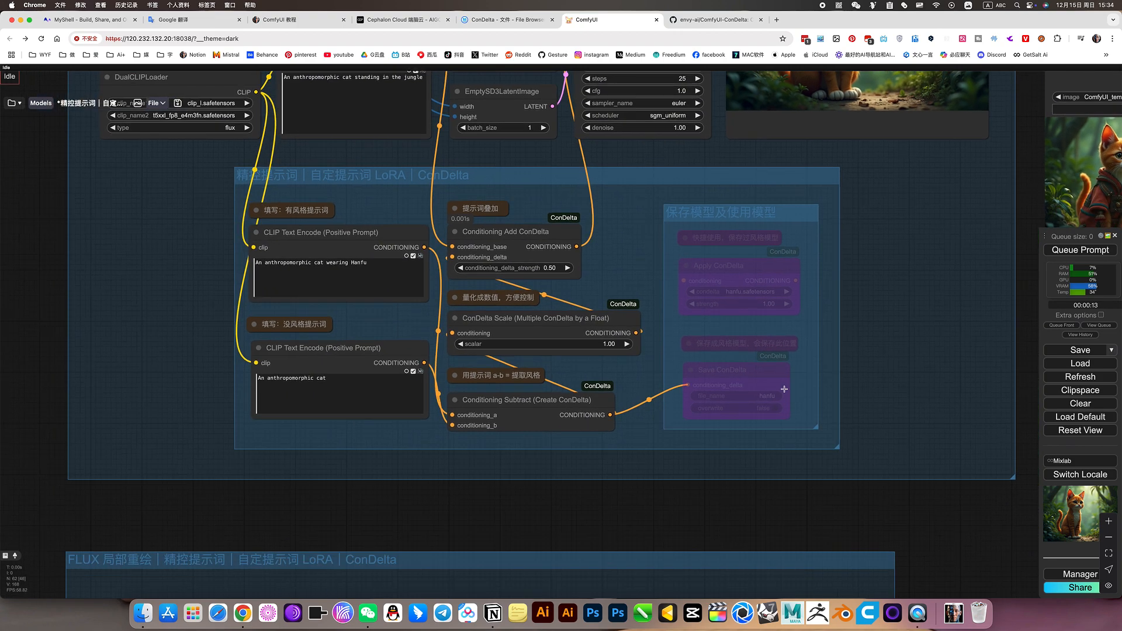
scroll(691, 368, up, 4)
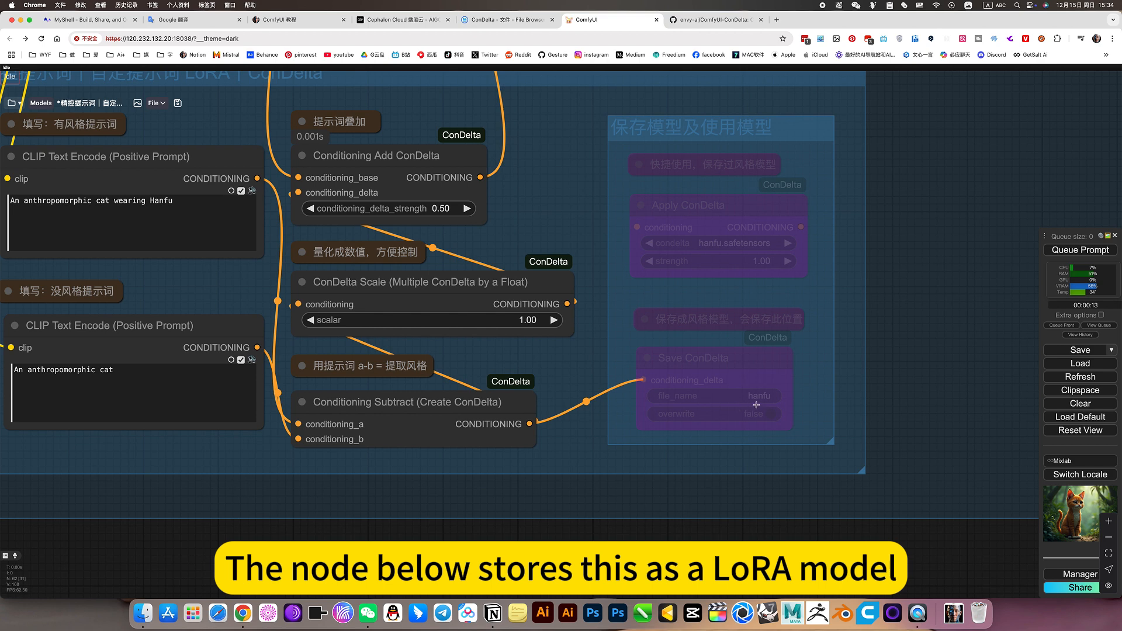
click(770, 205)
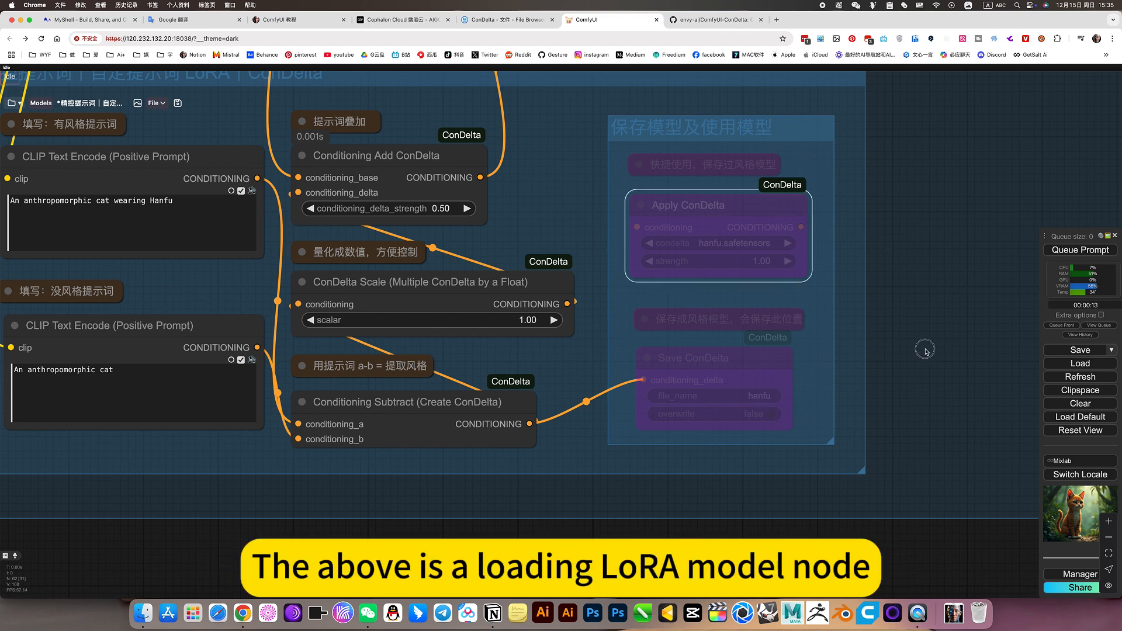
drag(926, 350, 960, 451)
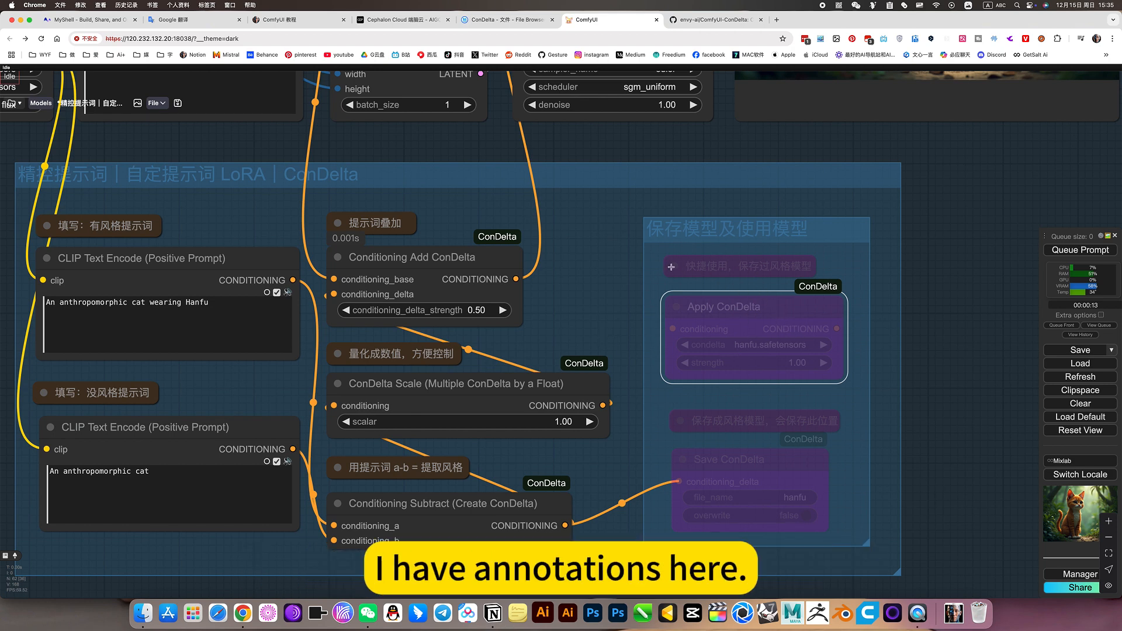
Expand the notes above Save ConDelta and Apply ConDelta to read the model storage location, and collapse them again
click(671, 267)
click(677, 268)
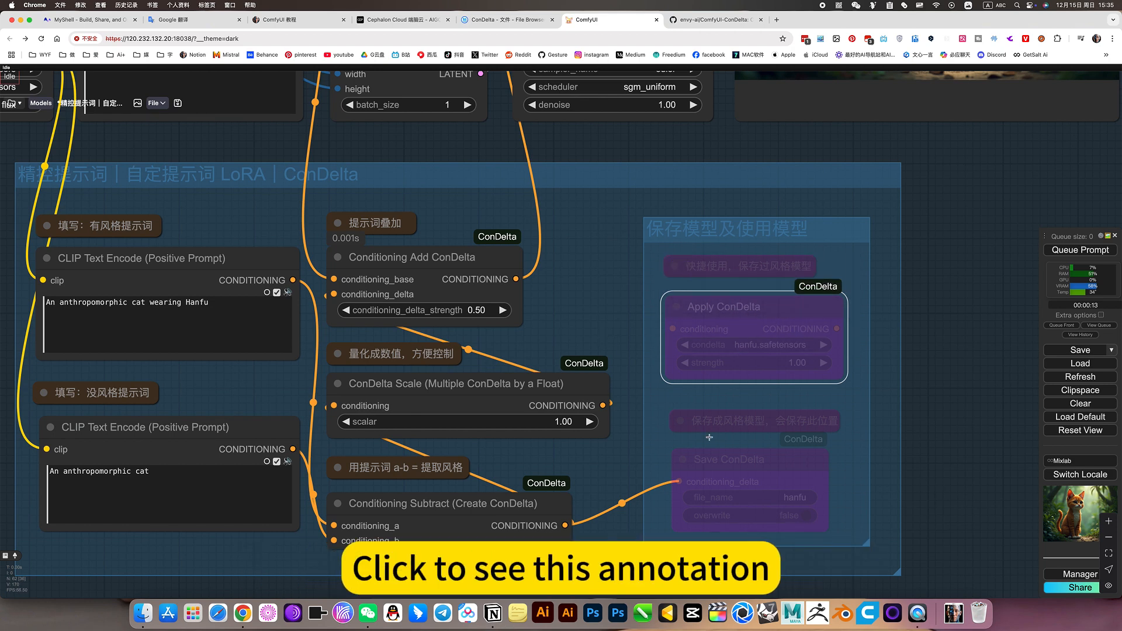
click(680, 422)
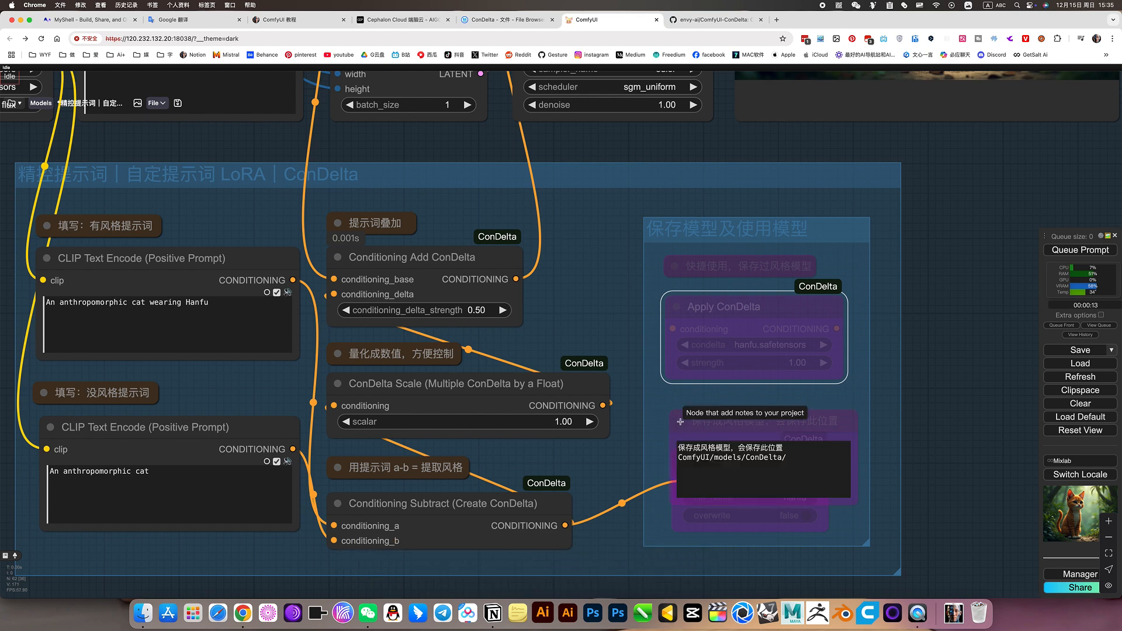
click(681, 421)
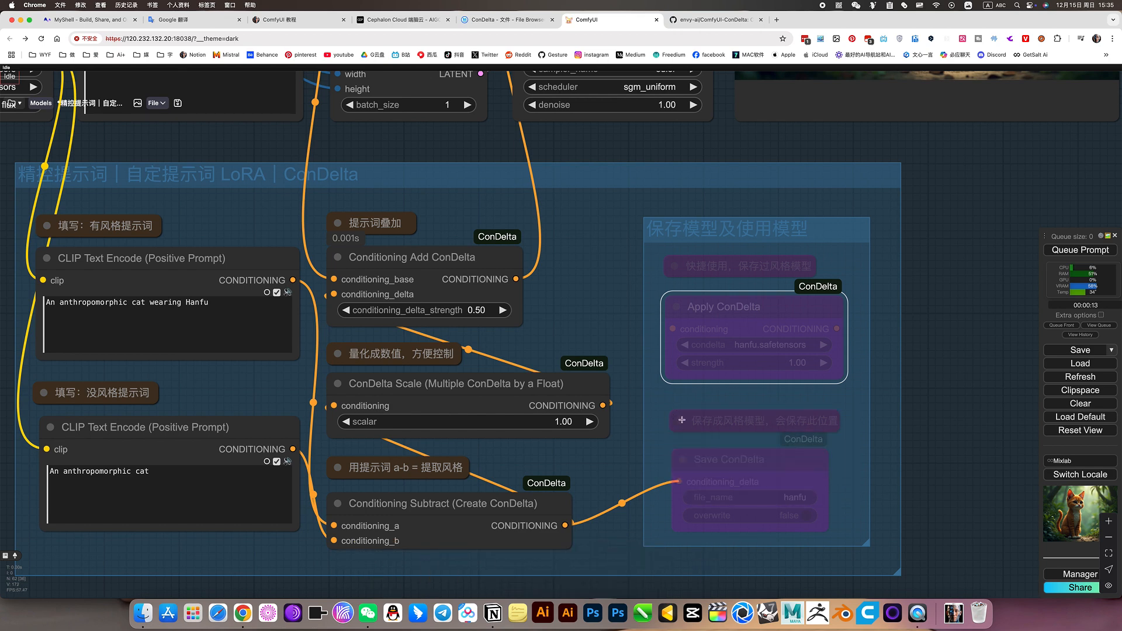
click(709, 267)
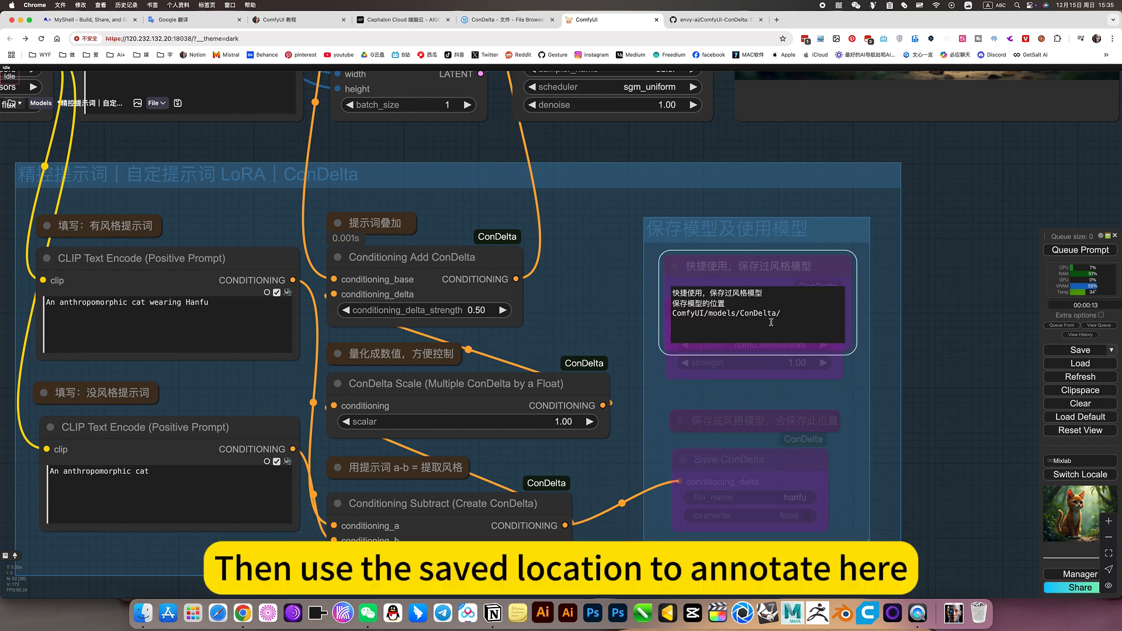
click(675, 266)
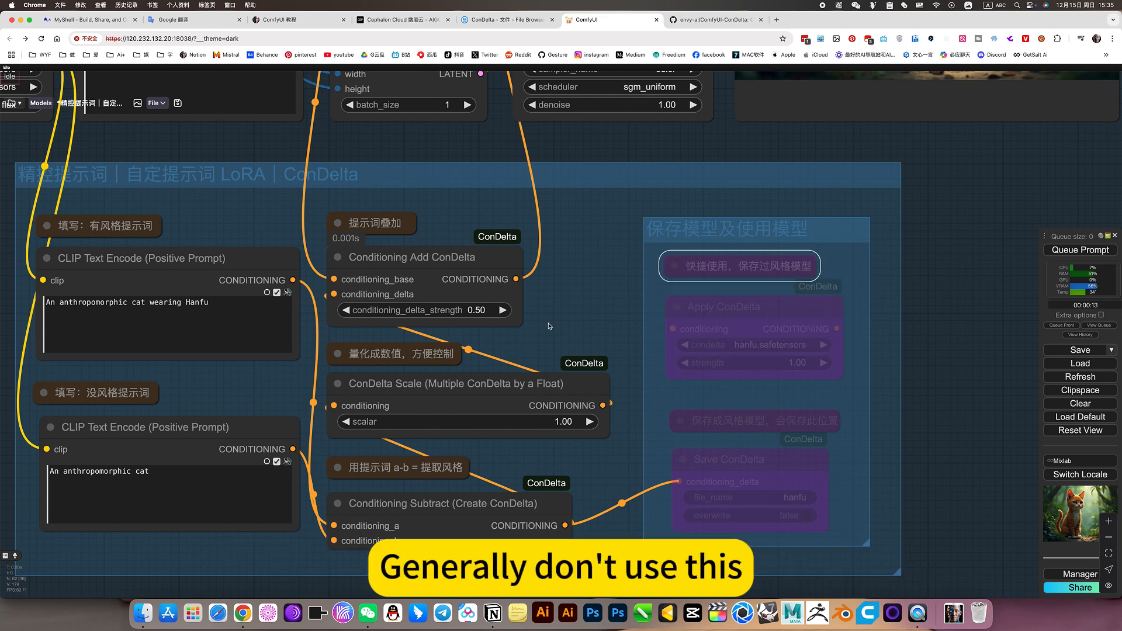
Examine the two CLIP Text Encode prompts in the ConDelta group, comparing the text with style and the text without style
drag(544, 284, 802, 291)
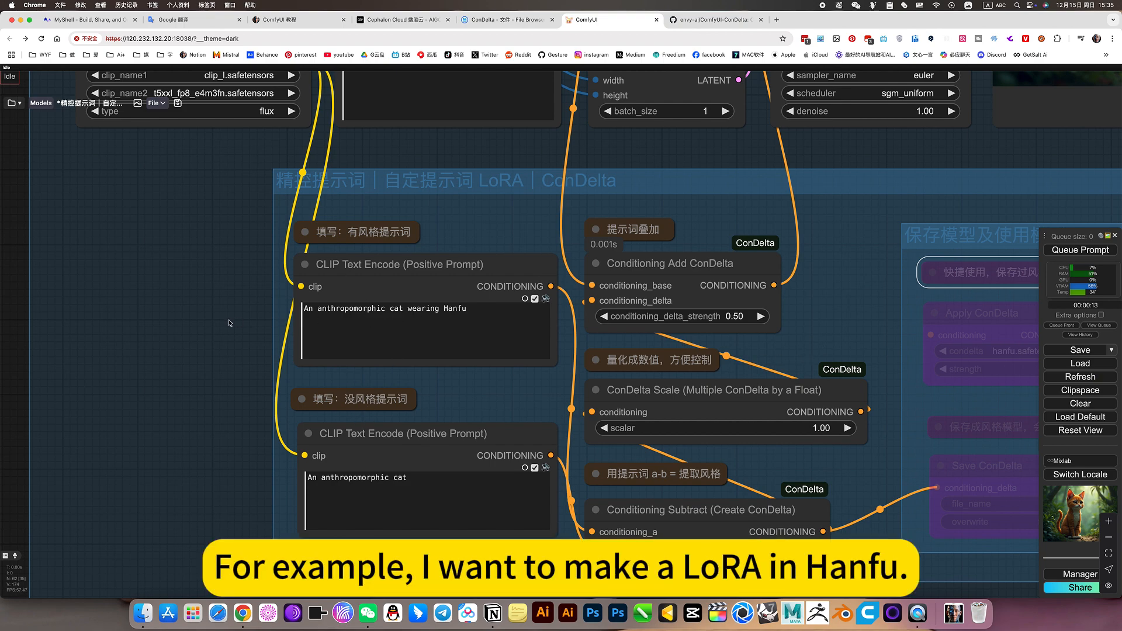
scroll(210, 318, down, 4)
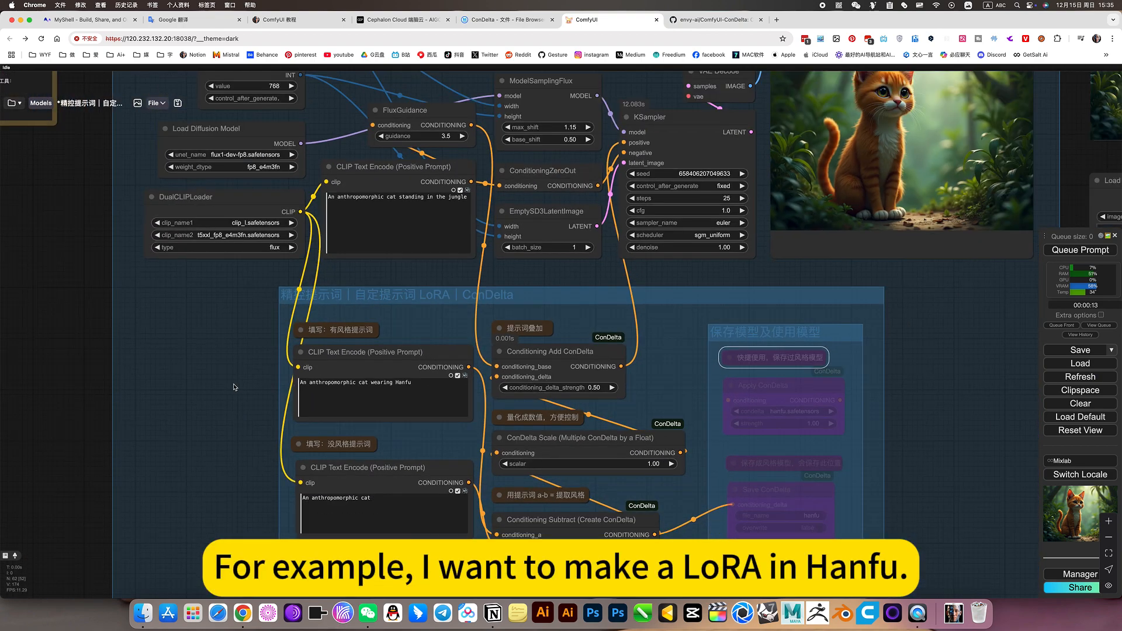
scroll(234, 387, down, 2)
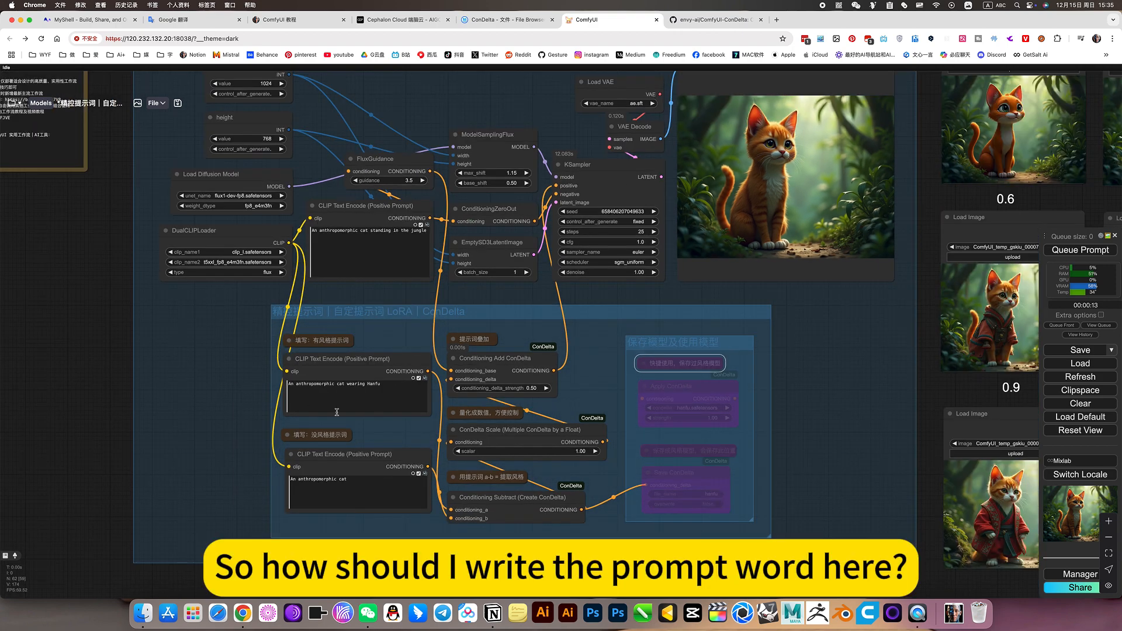
scroll(337, 412, up, 3)
scroll(336, 414, up, 3)
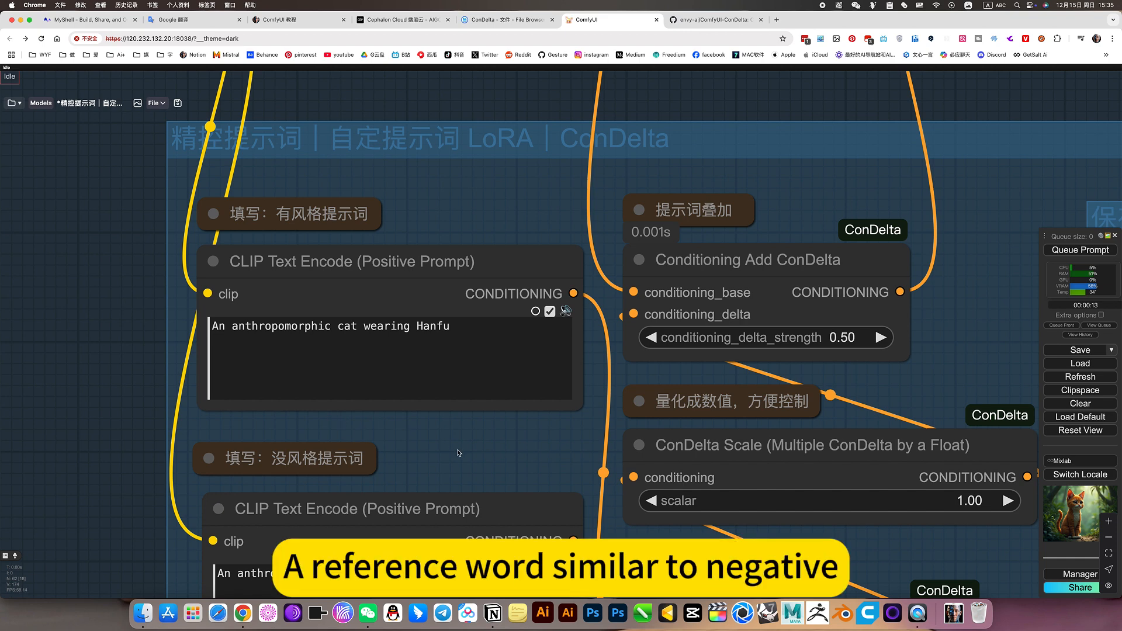
drag(459, 453, 461, 427)
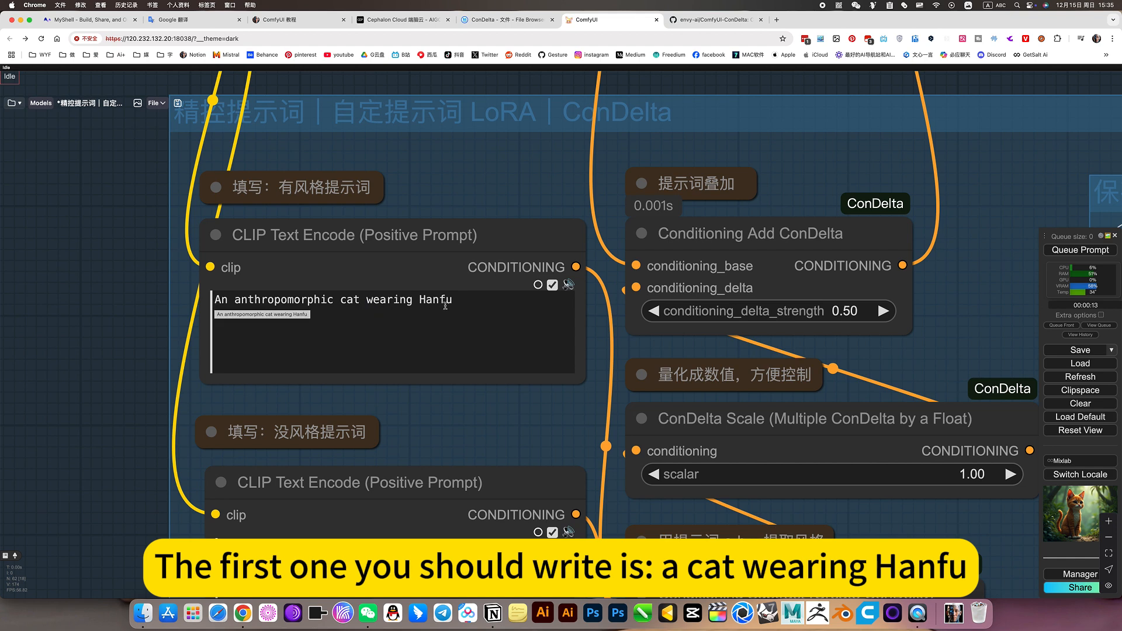
scroll(374, 362, down, 5)
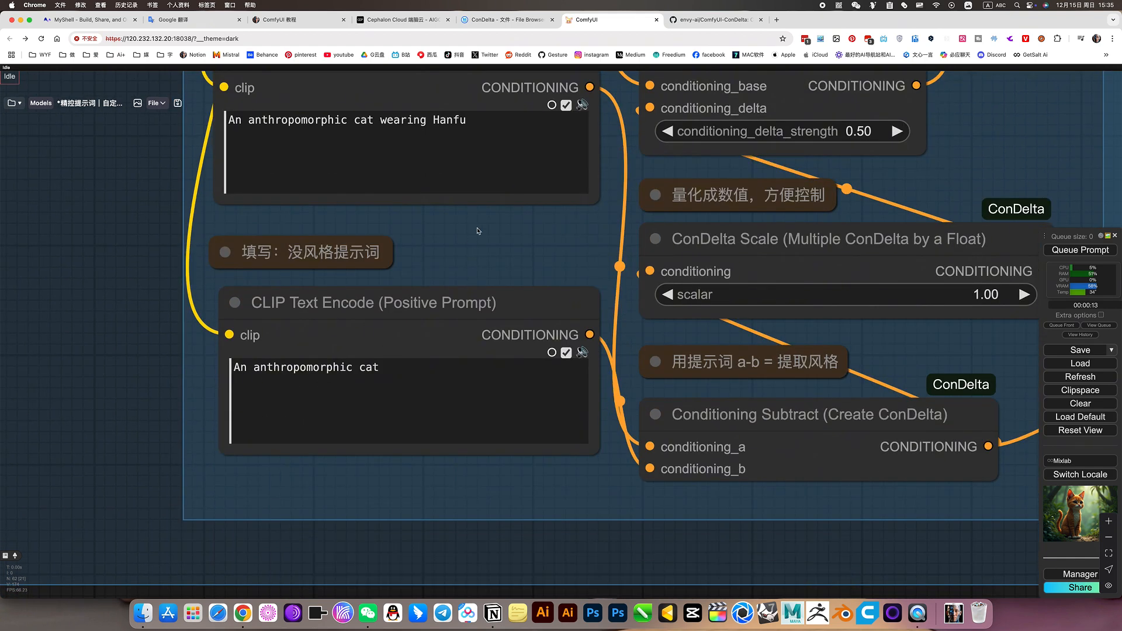
drag(453, 246, 466, 427)
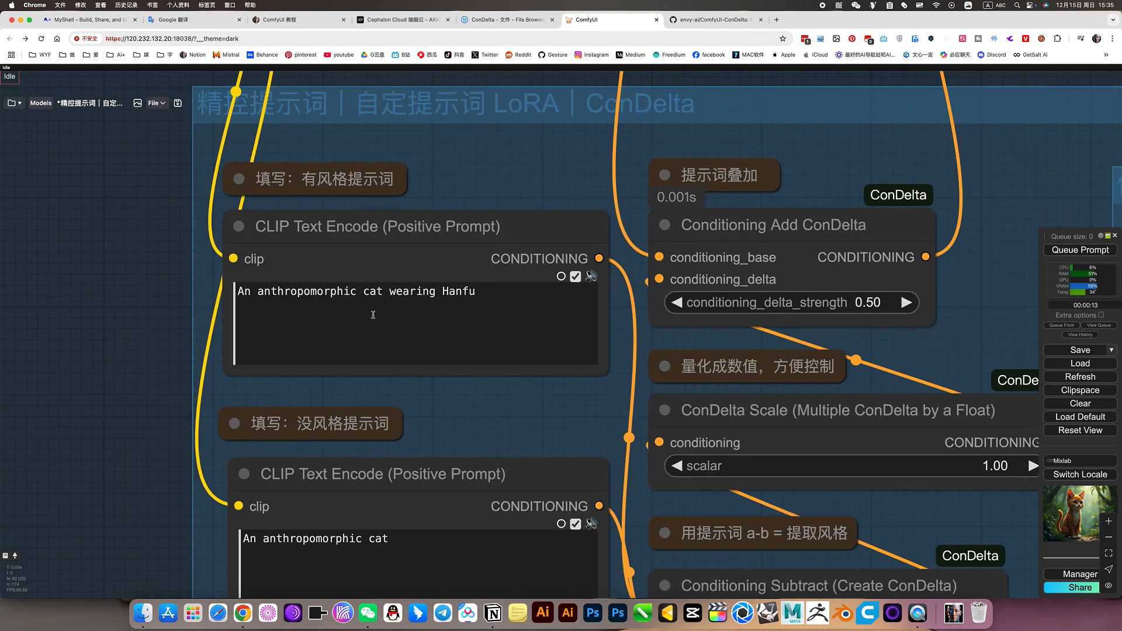
Select the unstyled prompt, the Hanfu prompt and the Conditioning Subtract node in turn to trace the a-b subtraction
scroll(469, 433, down, 3)
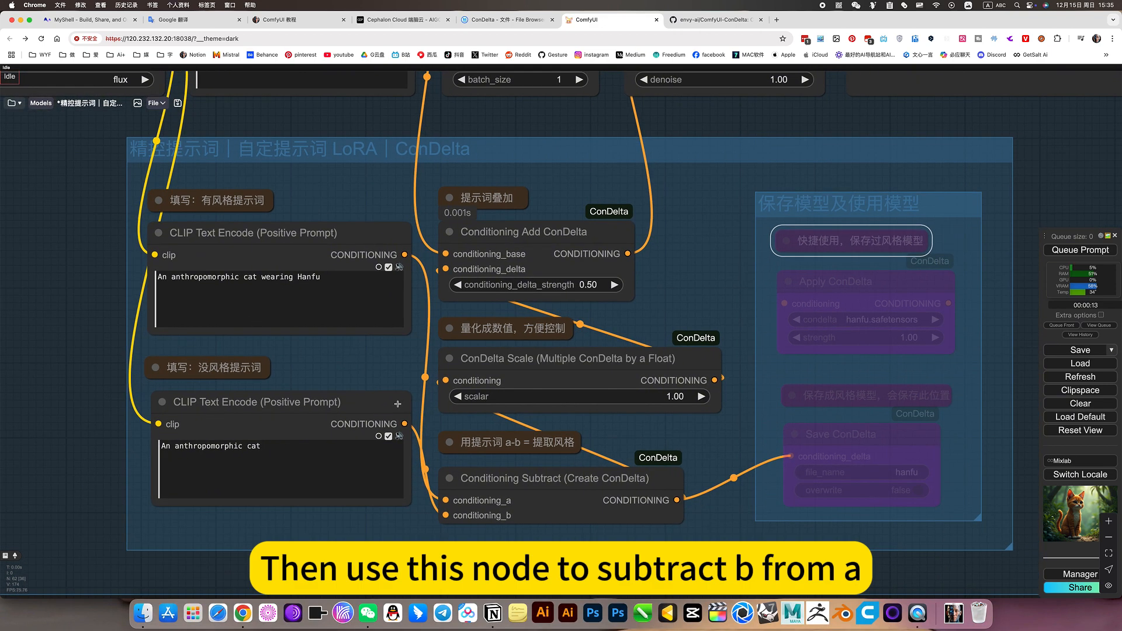
click(412, 421)
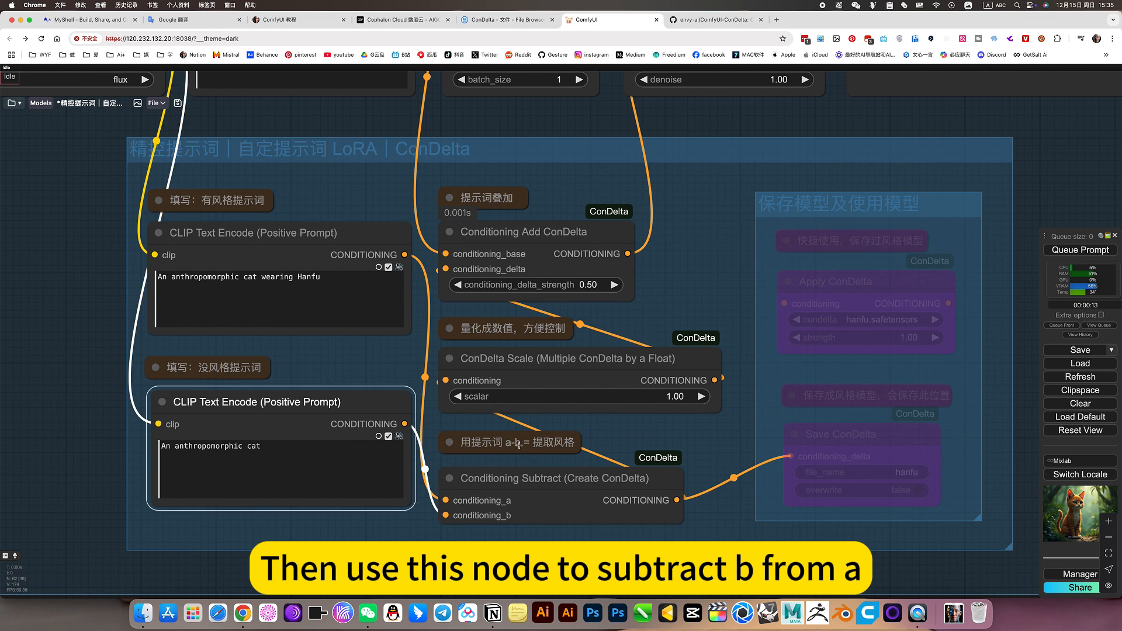
click(311, 253)
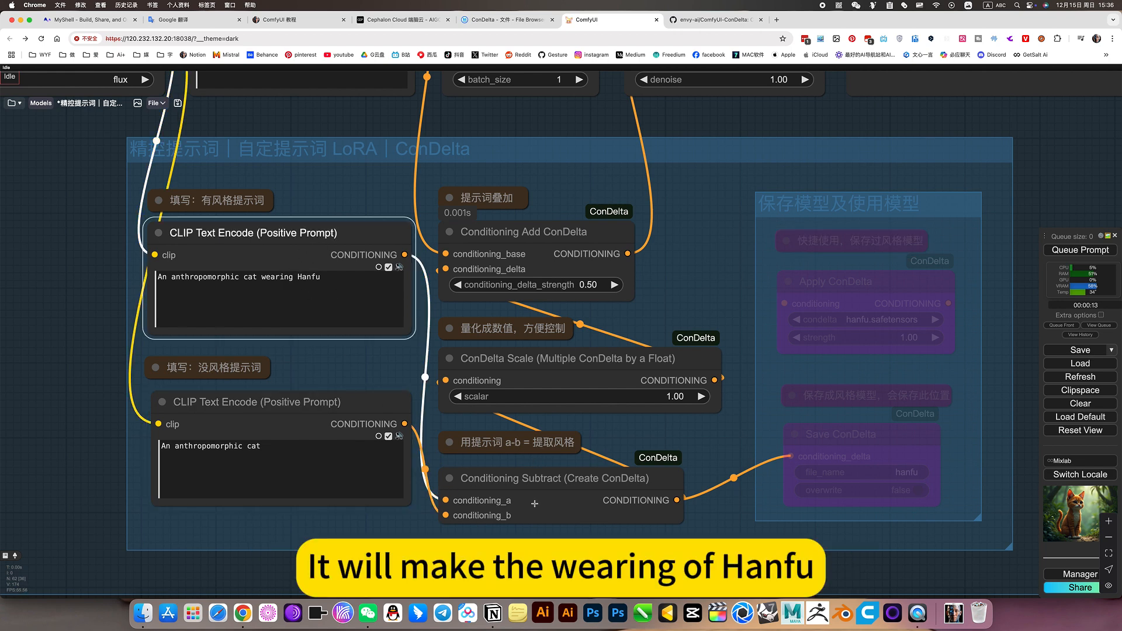
click(546, 481)
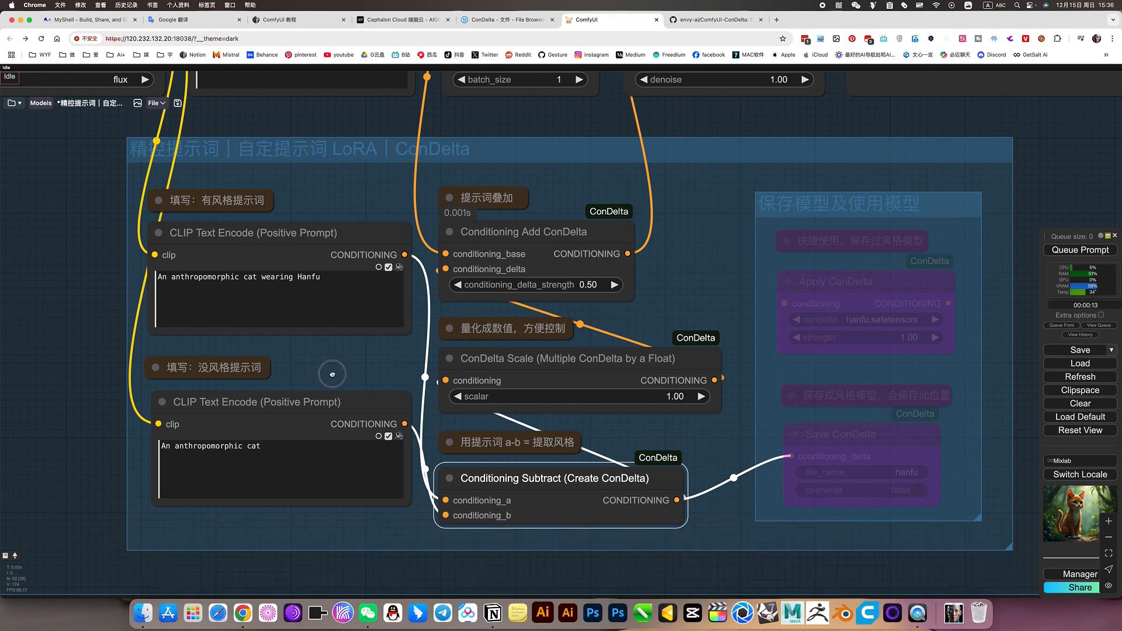
Review the prompt without style as the reference for the Hanfu prompt above it
drag(332, 374, 519, 391)
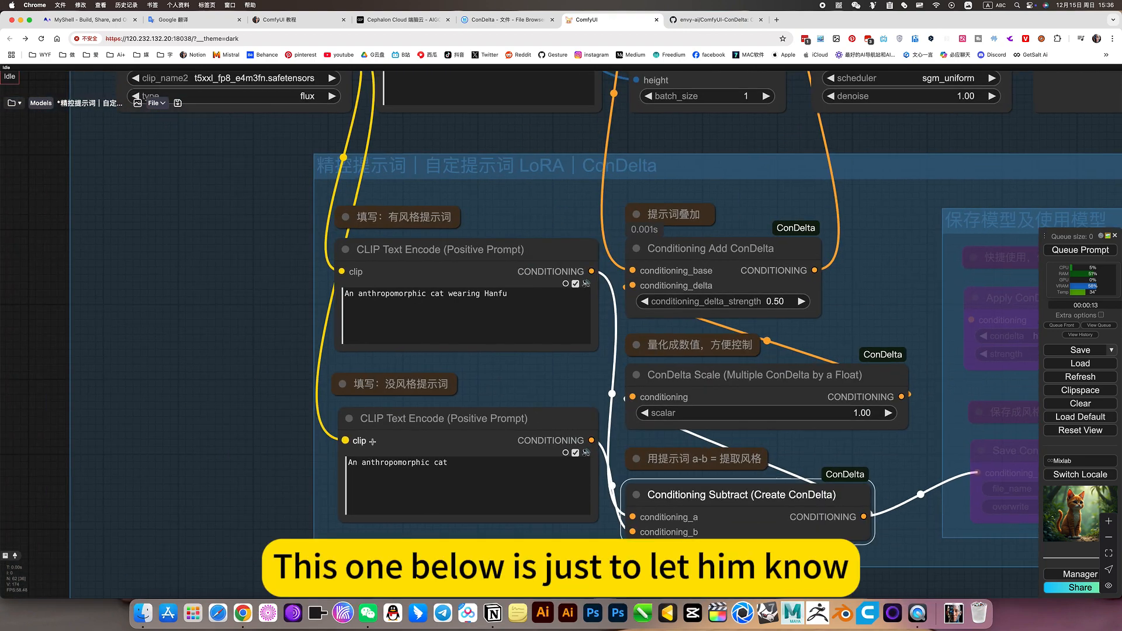
scroll(370, 461, up, 4)
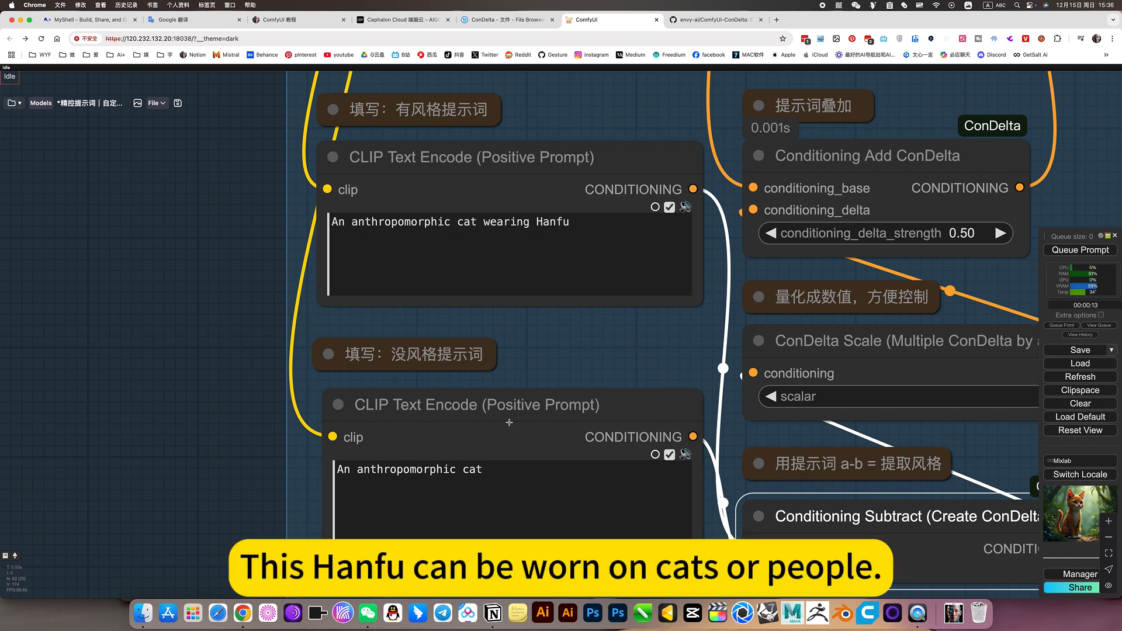
scroll(409, 409, down, 5)
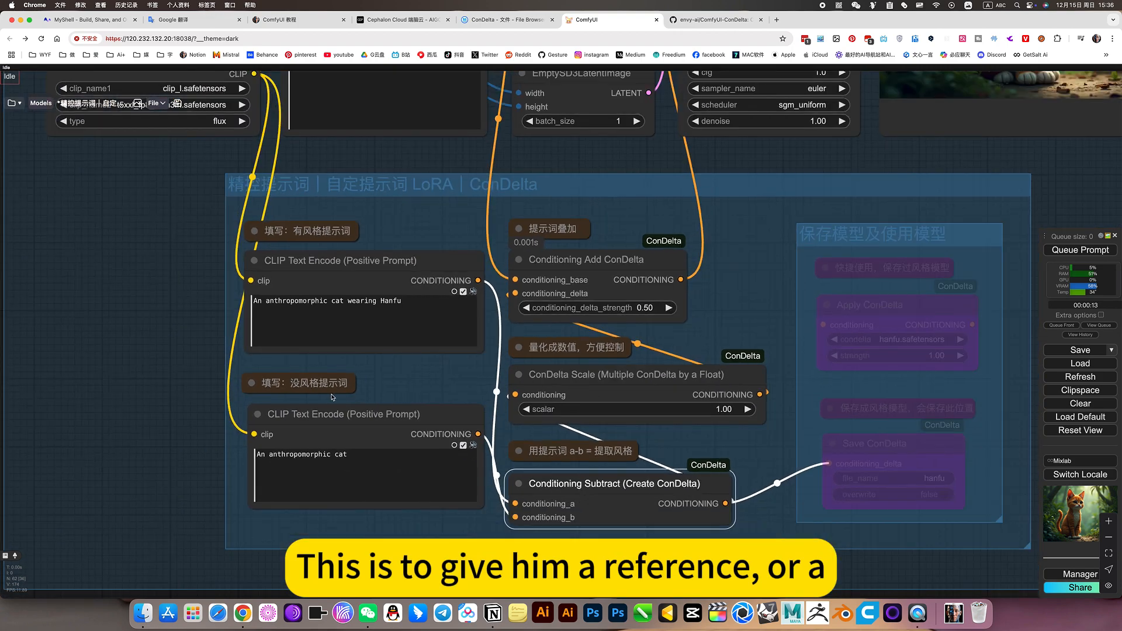
scroll(331, 398, down, 2)
scroll(292, 403, up, 6)
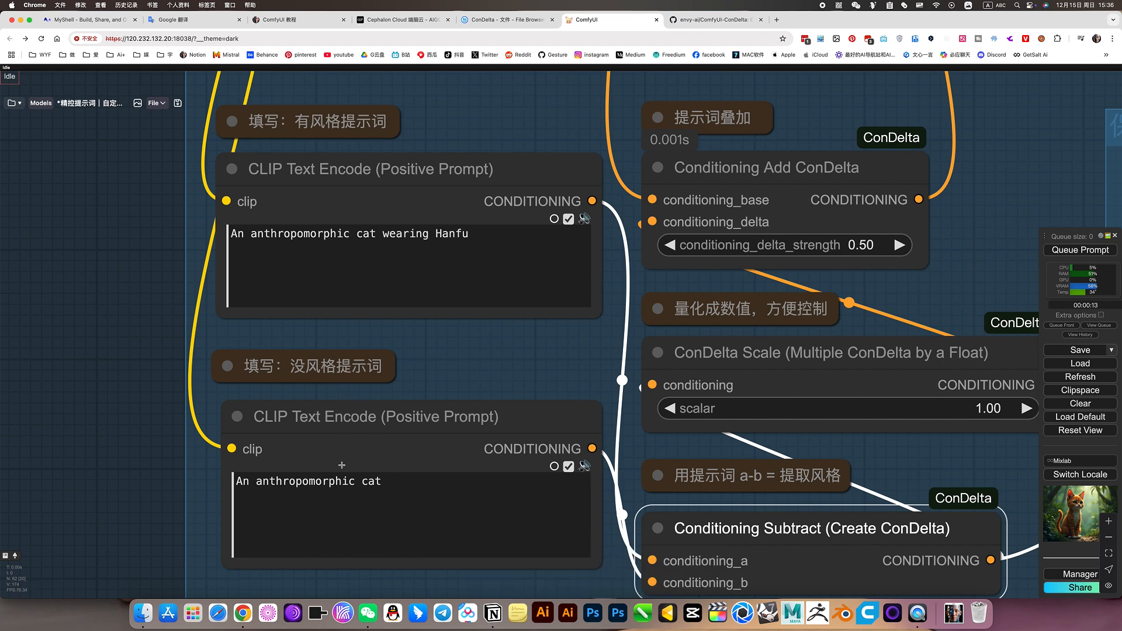
scroll(456, 359, down, 4)
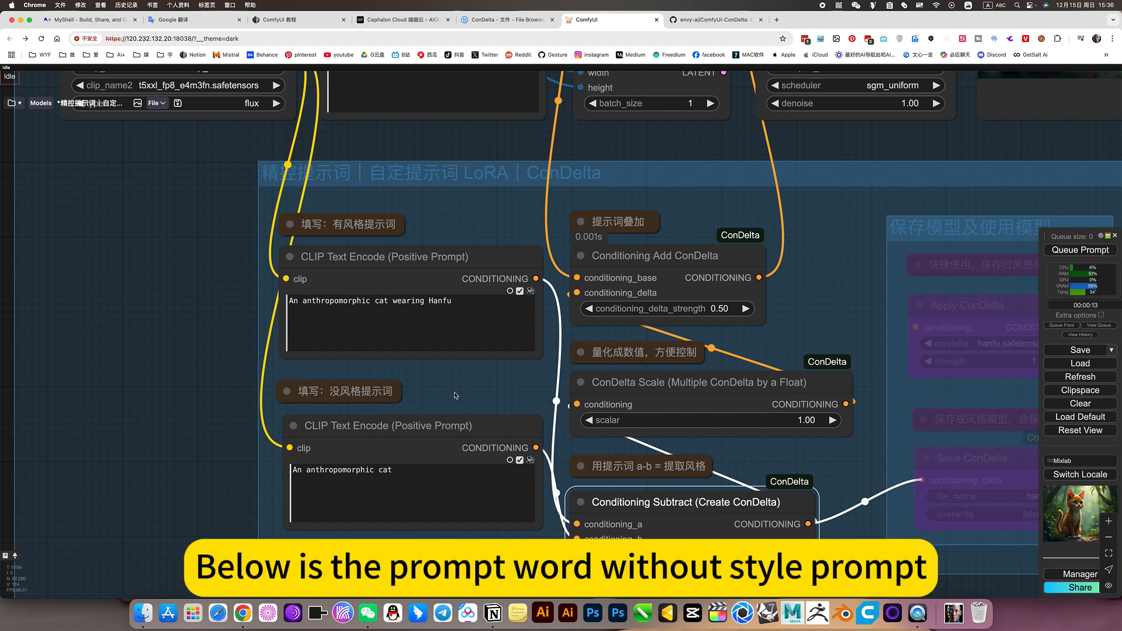
Follow the extracted style from Conditioning Subtract to the ConDelta Scale node, select that node and inspect its scalar setting
scroll(456, 396, right, 5)
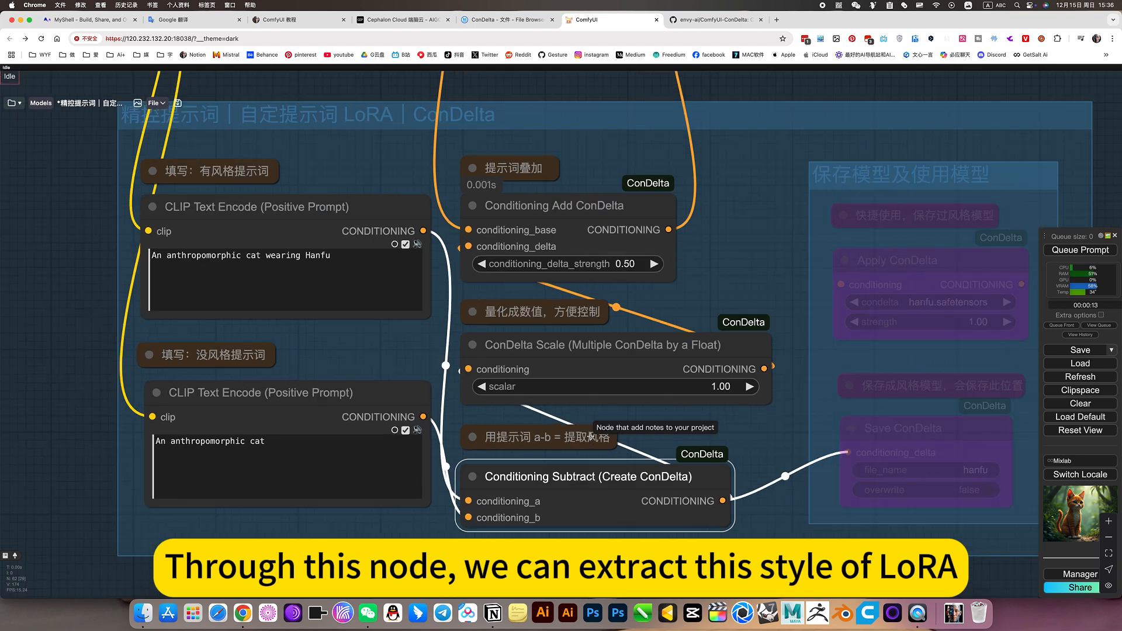
scroll(581, 384, up, 1)
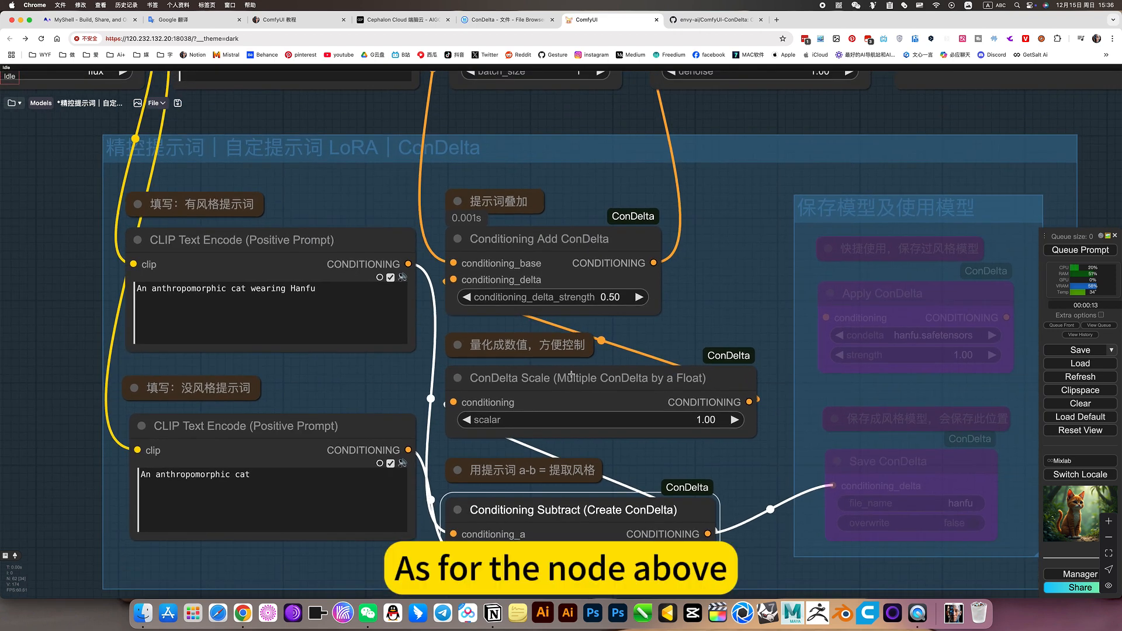
click(580, 384)
scroll(575, 385, up, 4)
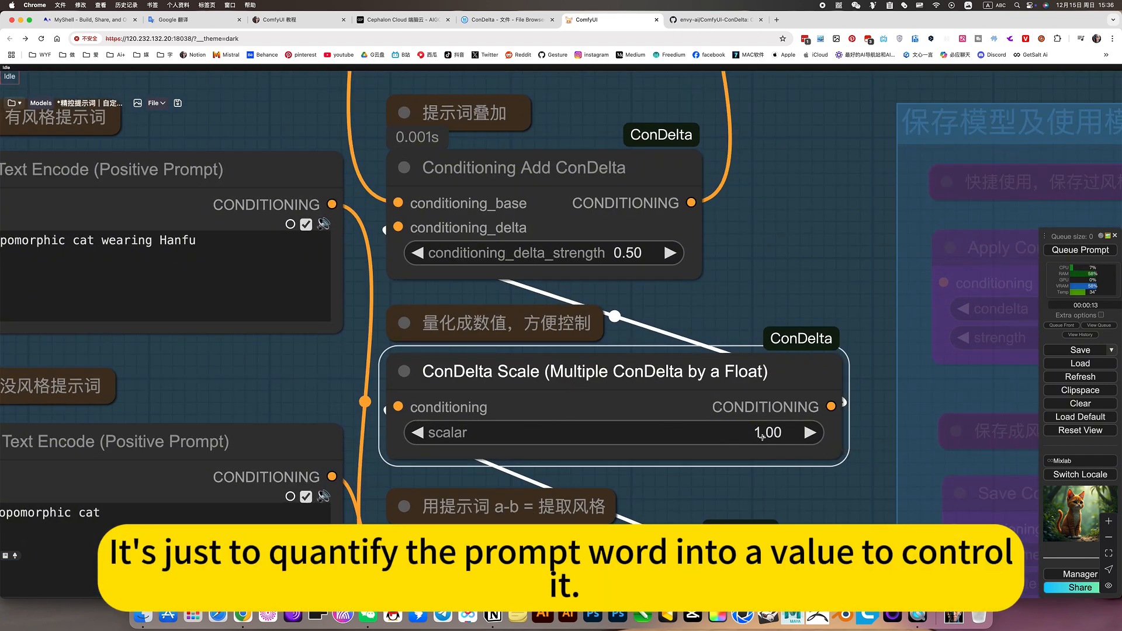
scroll(763, 433, down, 3)
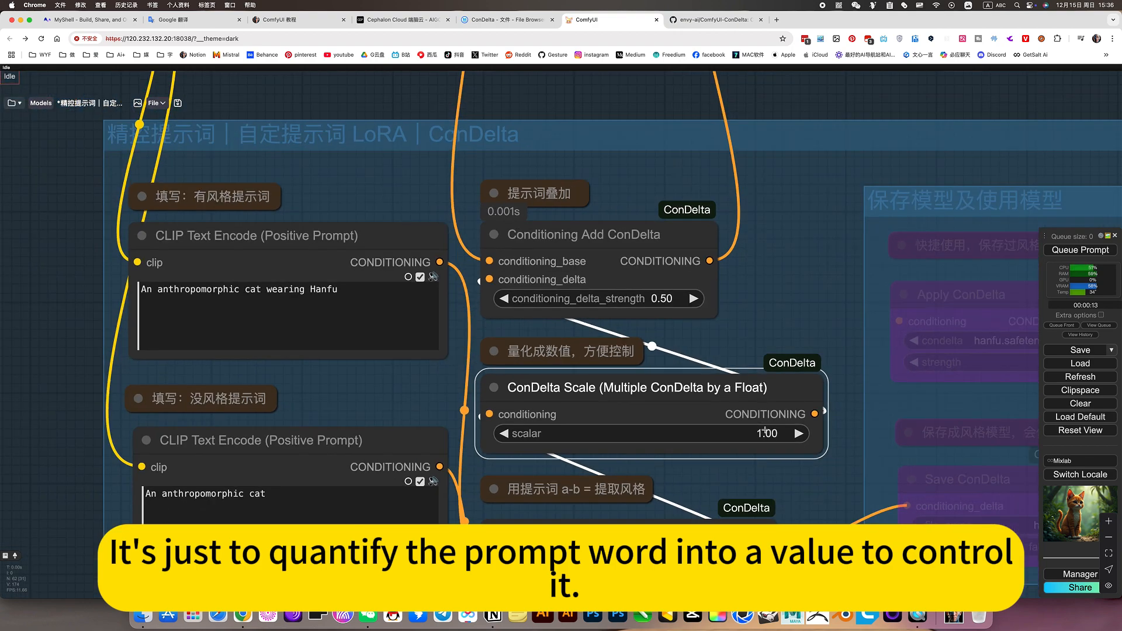
scroll(764, 431, down, 2)
drag(756, 346, 754, 367)
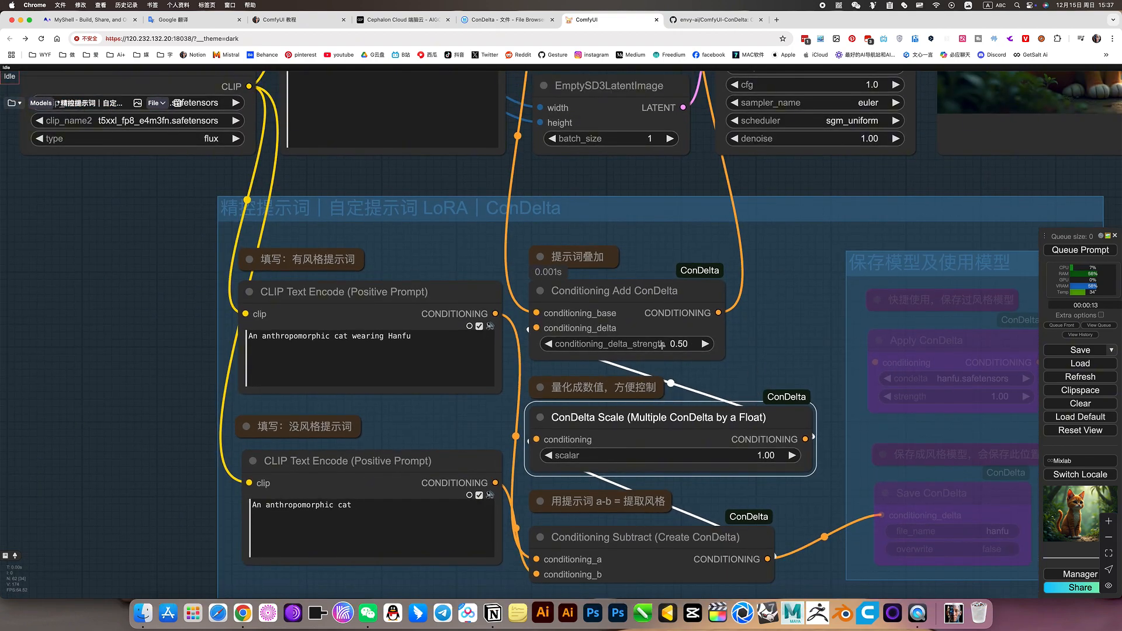
Select the Conditioning Add ConDelta node and trace its links from FluxGuidance and to the KSampler
click(618, 290)
scroll(762, 461, down, 3)
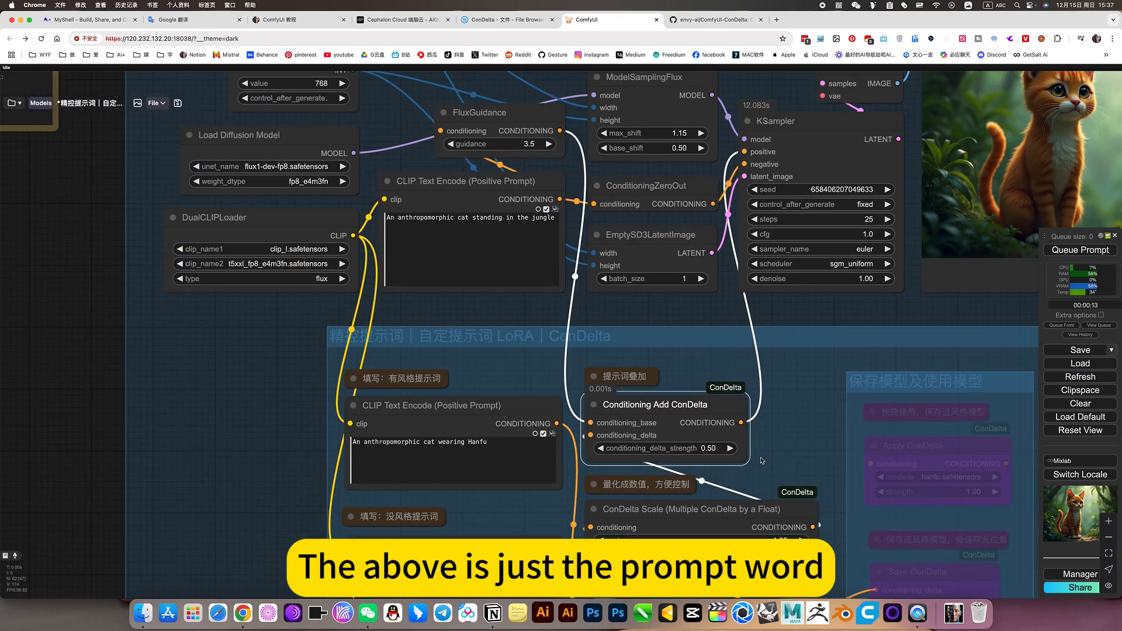
scroll(762, 461, down, 4)
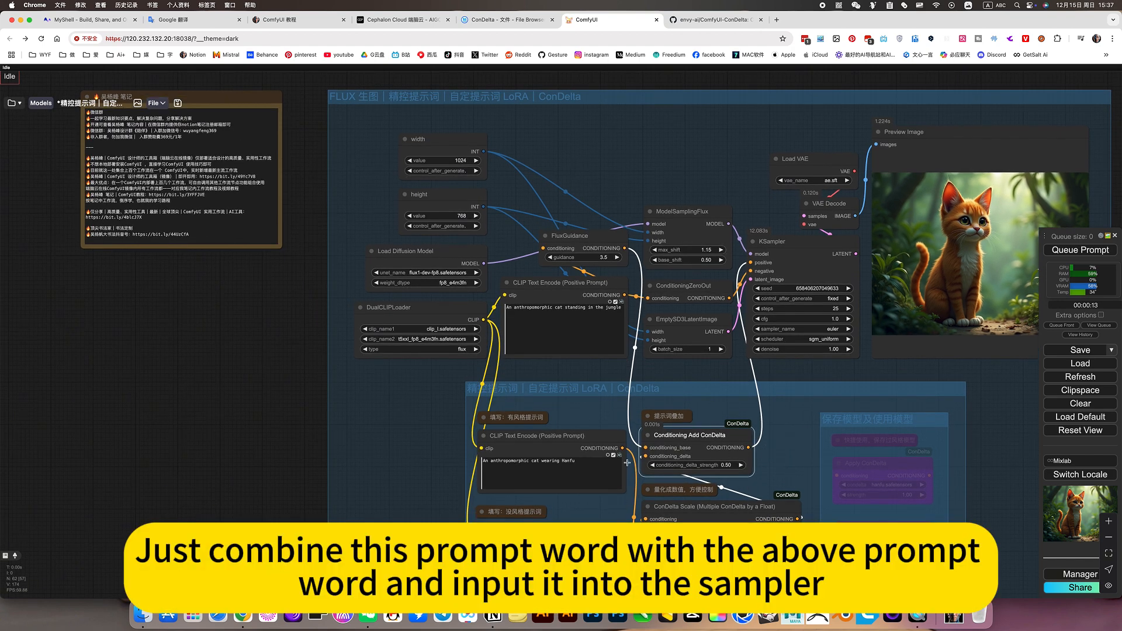
Select FluxGuidance and the Conditioning Add ConDelta node to trace how the base prompt and style are combined for the KSampler
click(596, 239)
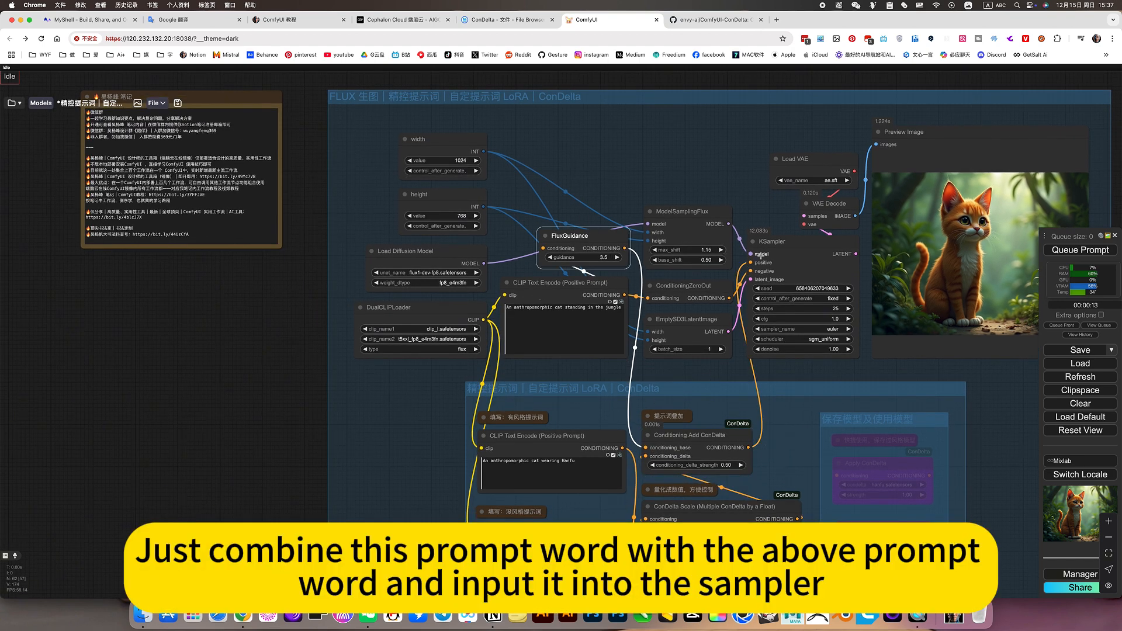
scroll(782, 440, up, 5)
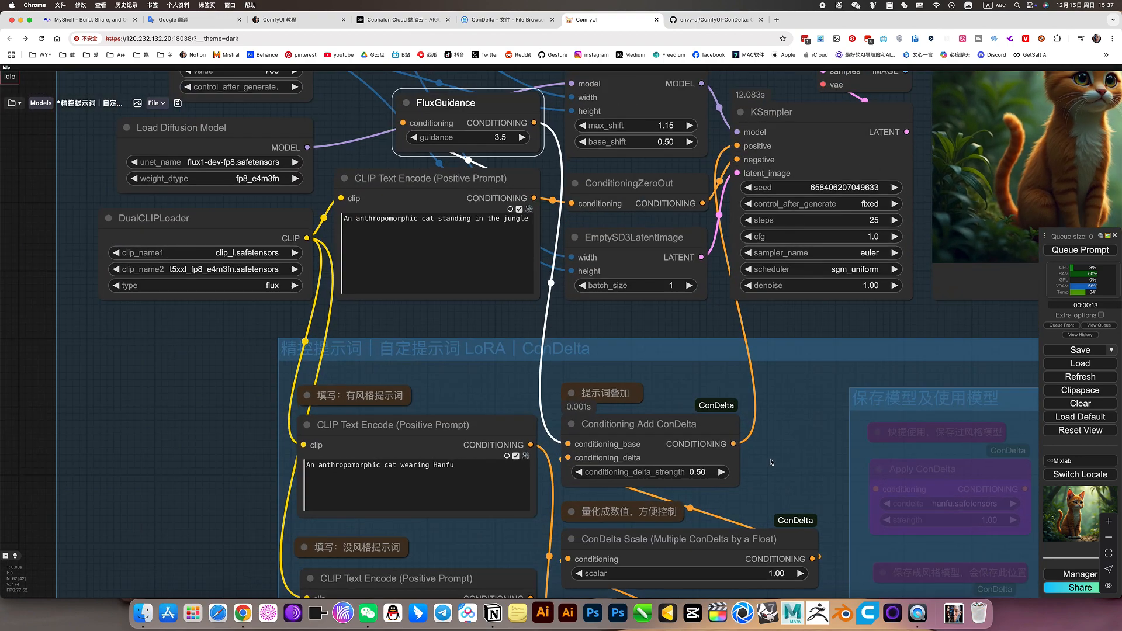
scroll(731, 410, down, 2)
click(686, 387)
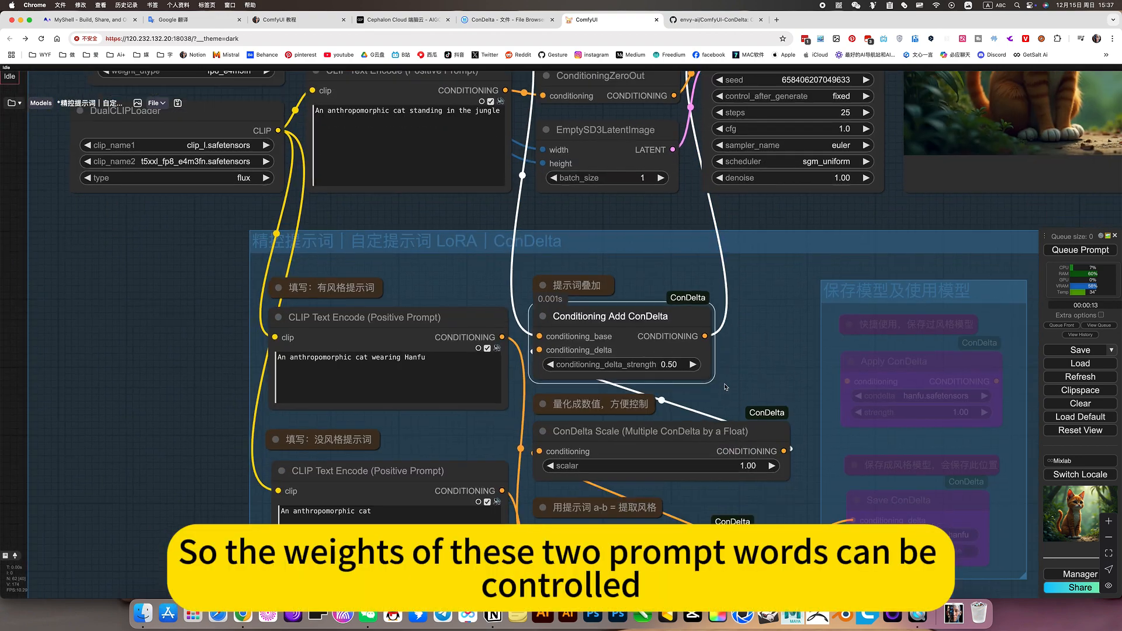
Inspect the conditioning_delta_strength setting of Conditioning Add ConDelta and the scalar setting of ConDelta Scale
scroll(707, 409, down, 3)
scroll(729, 440, up, 6)
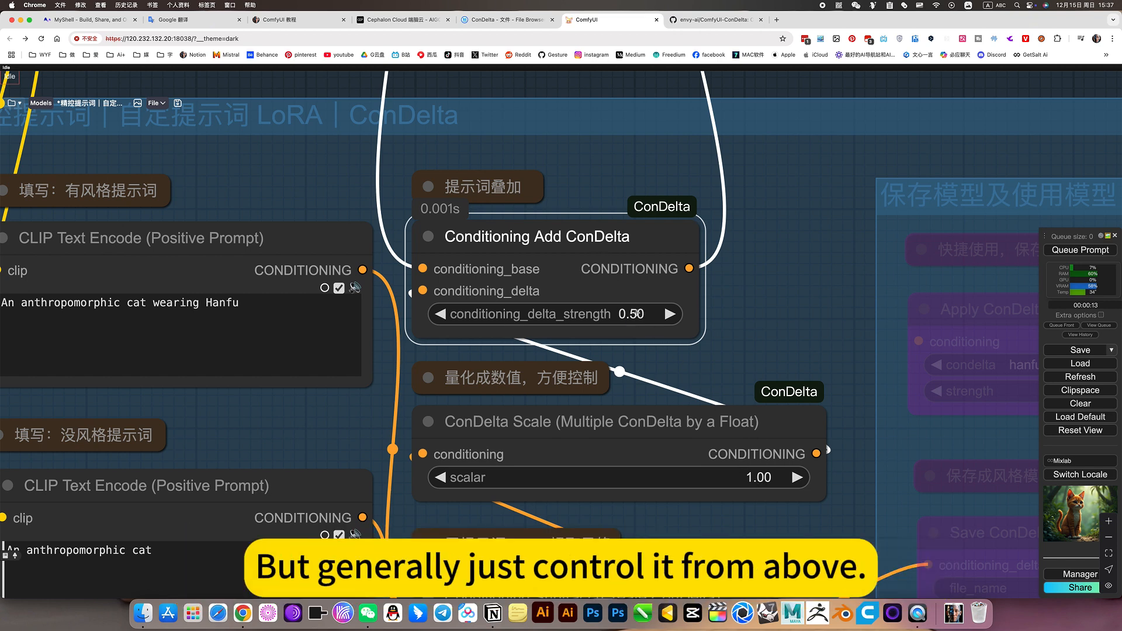
scroll(707, 337, down, 5)
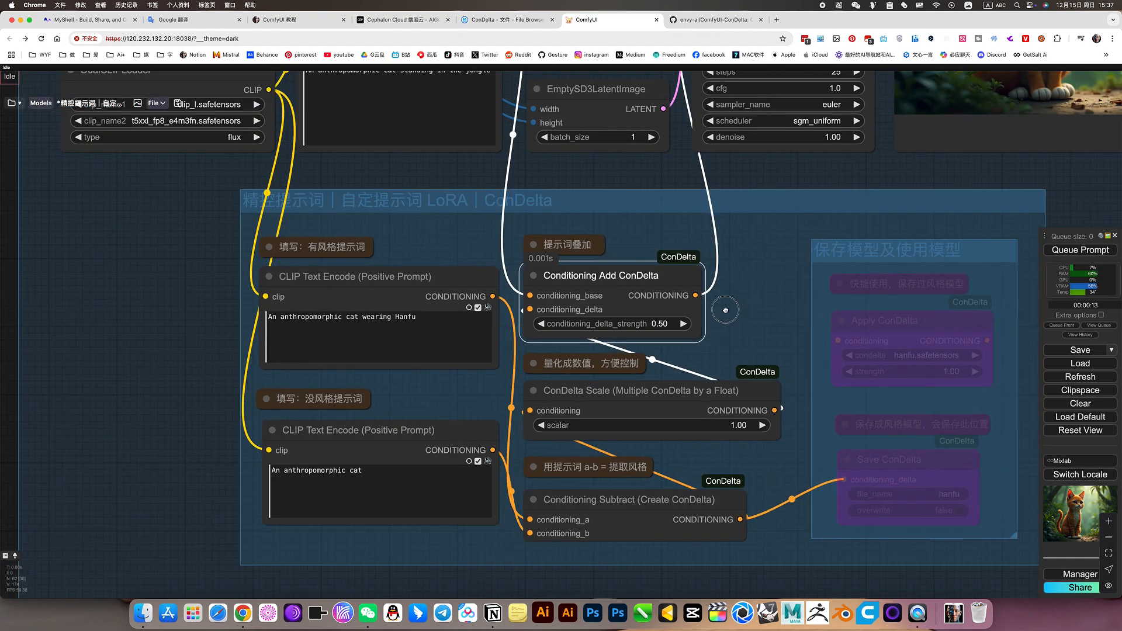
drag(725, 311, 689, 307)
Examine the styled and unstyled prompts and their a-b subtraction as the pattern for extracting a different style, such as a robot
drag(398, 383, 607, 372)
scroll(571, 367, up, 5)
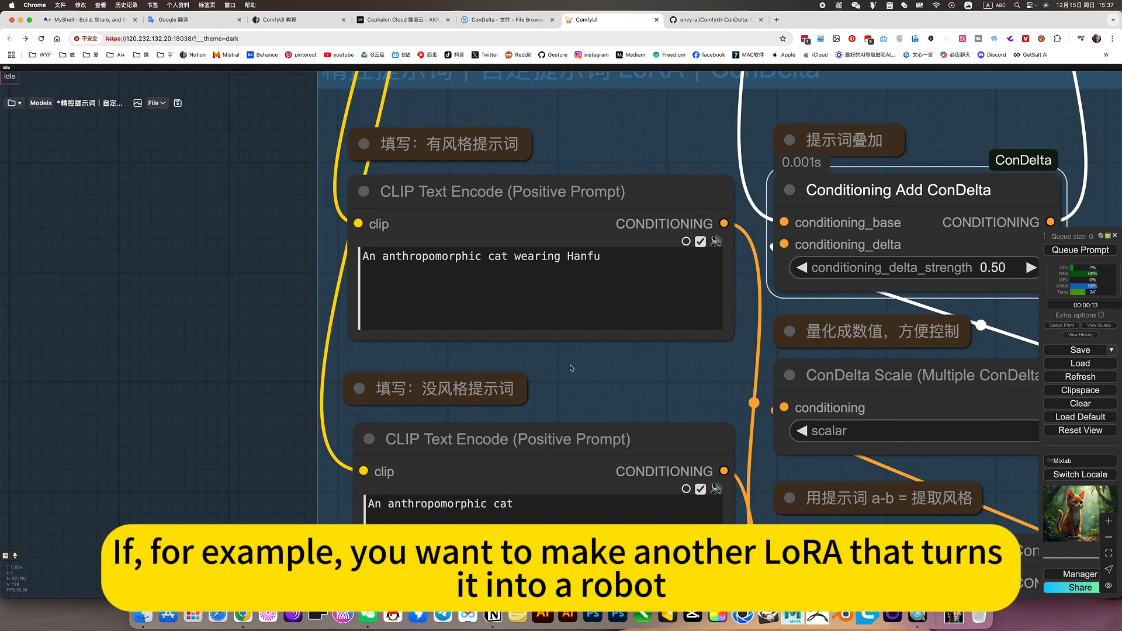
scroll(571, 368, down, 5)
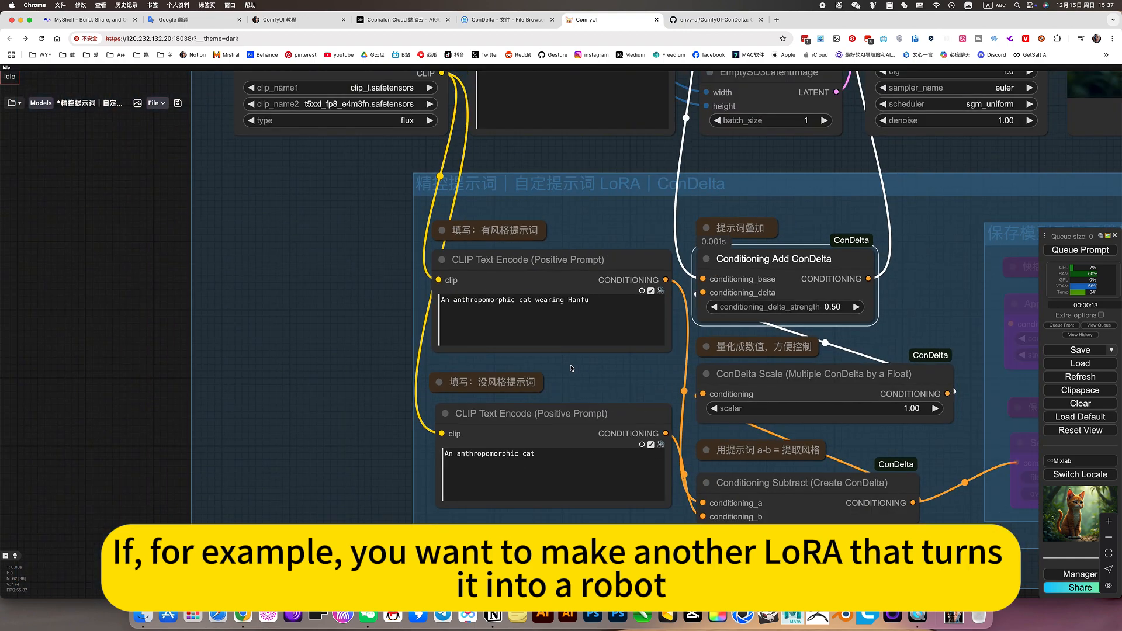
scroll(572, 368, up, 4)
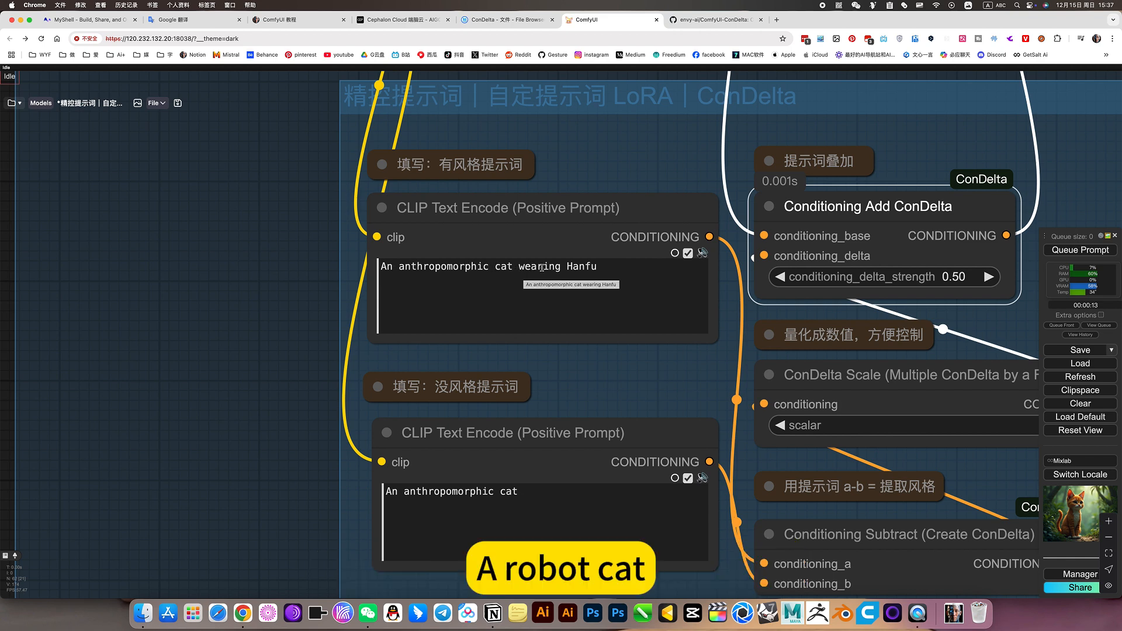
scroll(578, 269, down, 3)
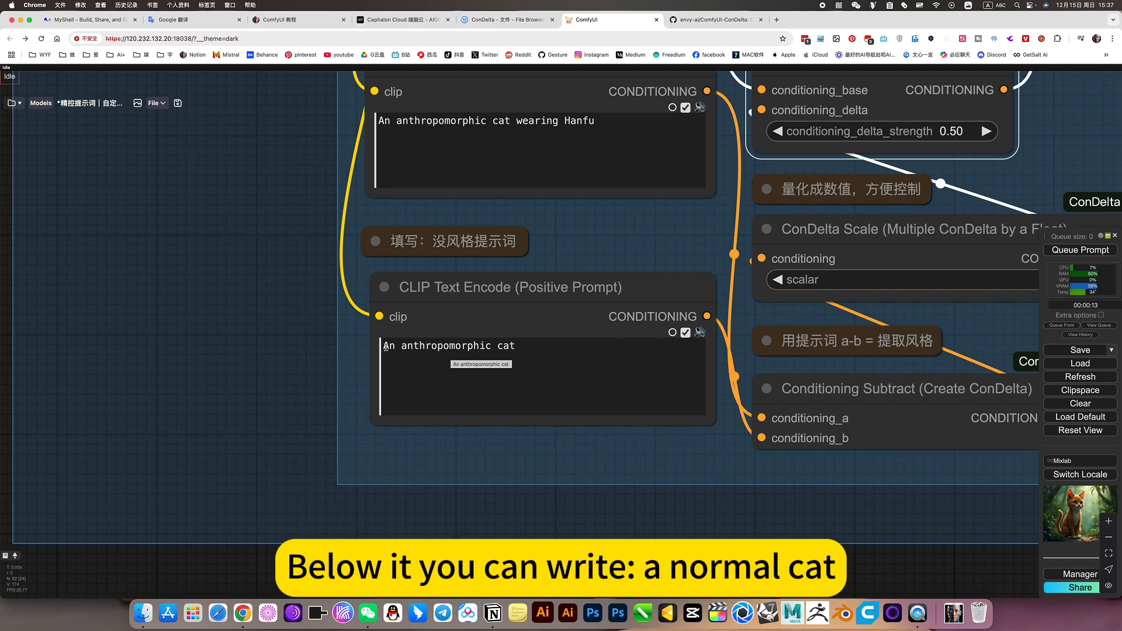
scroll(544, 263, up, 2)
scroll(543, 263, right, 2)
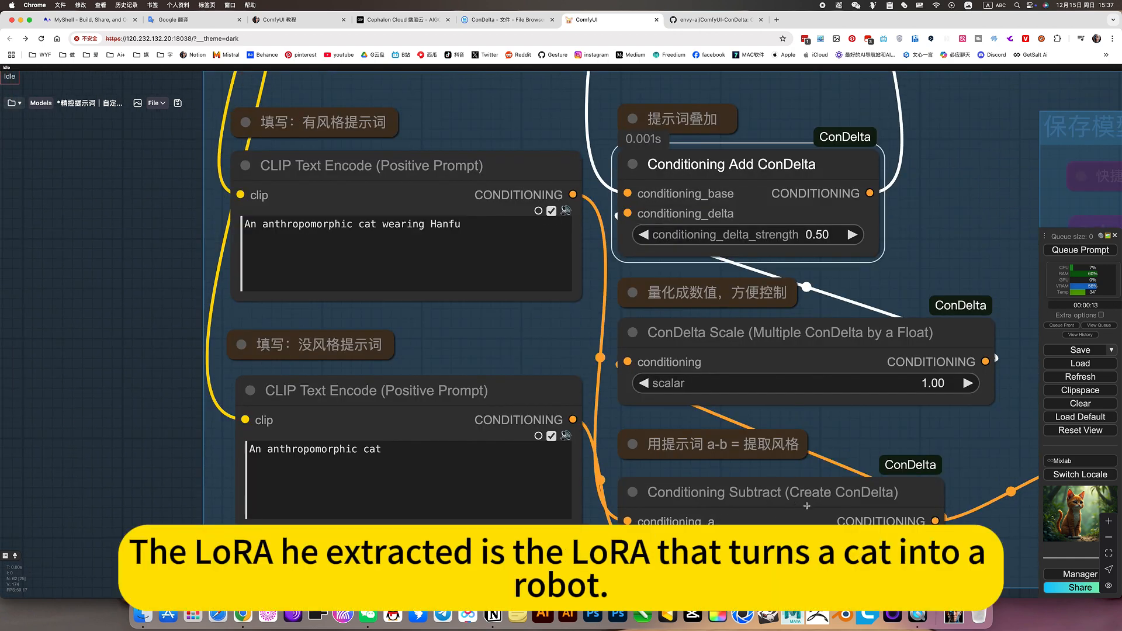
scroll(608, 368, up, 1)
scroll(608, 368, right, 1)
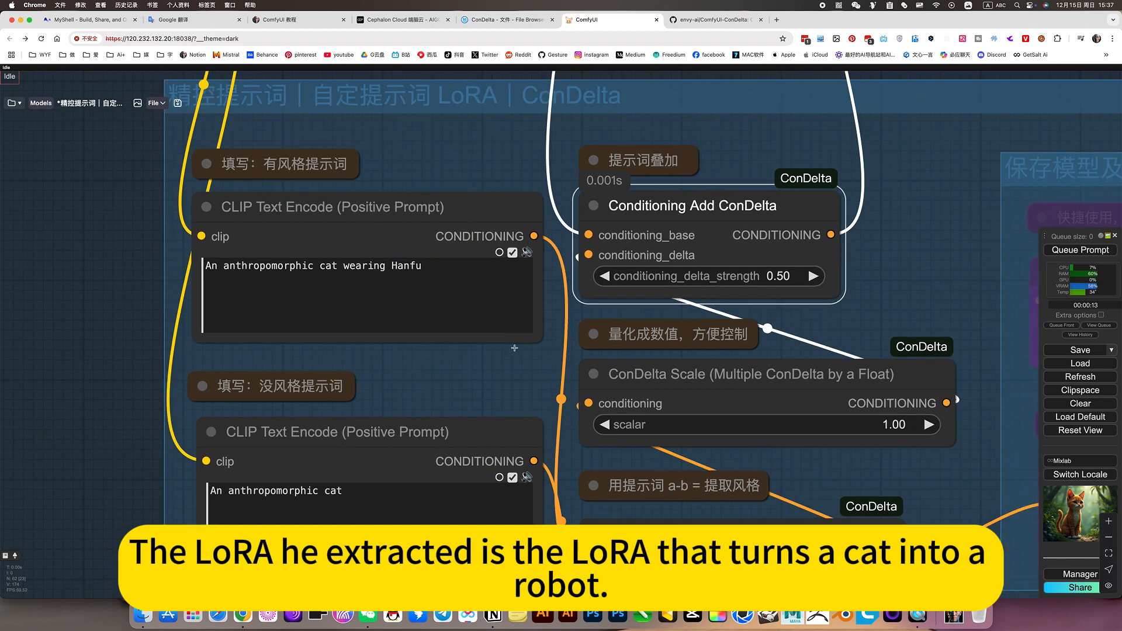
Review the whole FLUX ConDelta generation workflow alongside its example images for the different strengths
drag(838, 486, 723, 423)
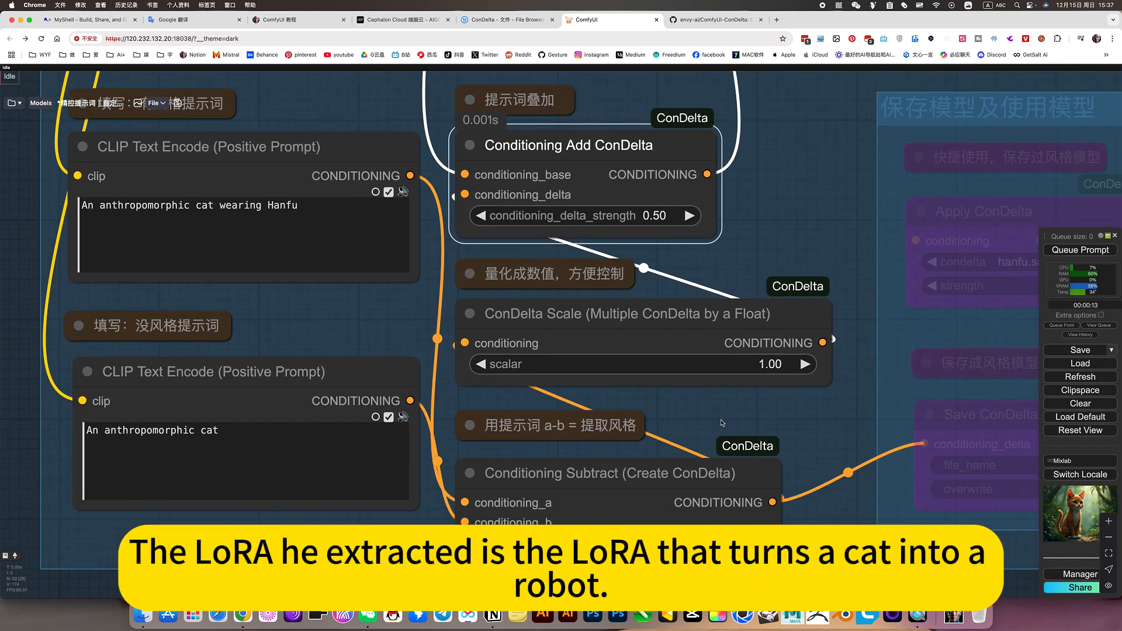
scroll(718, 423, down, 15)
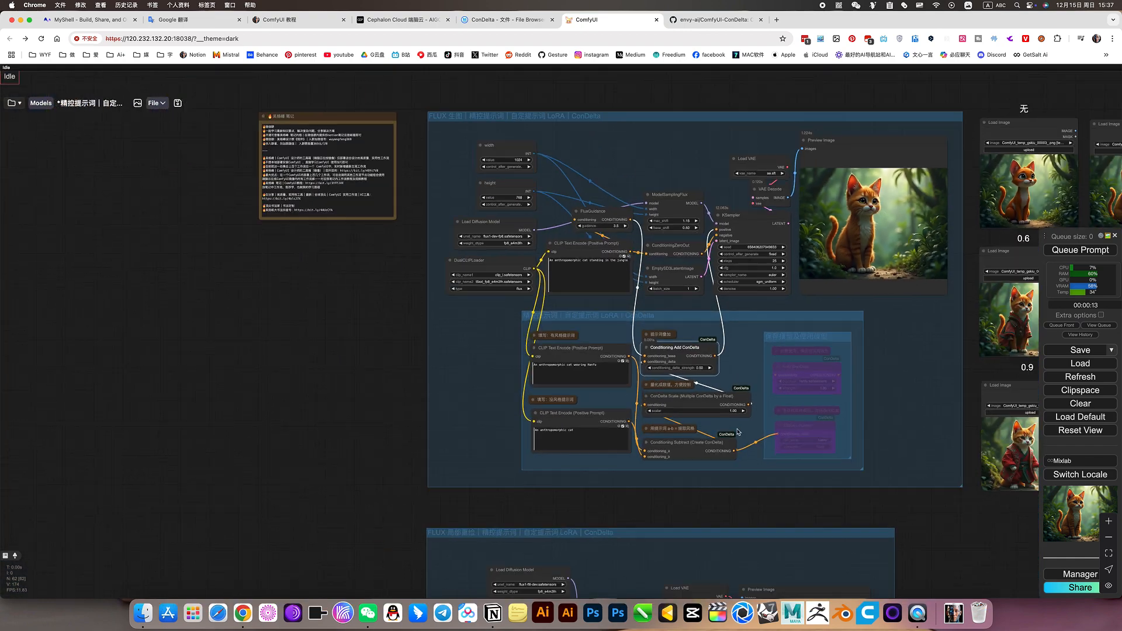
scroll(862, 407, up, 5)
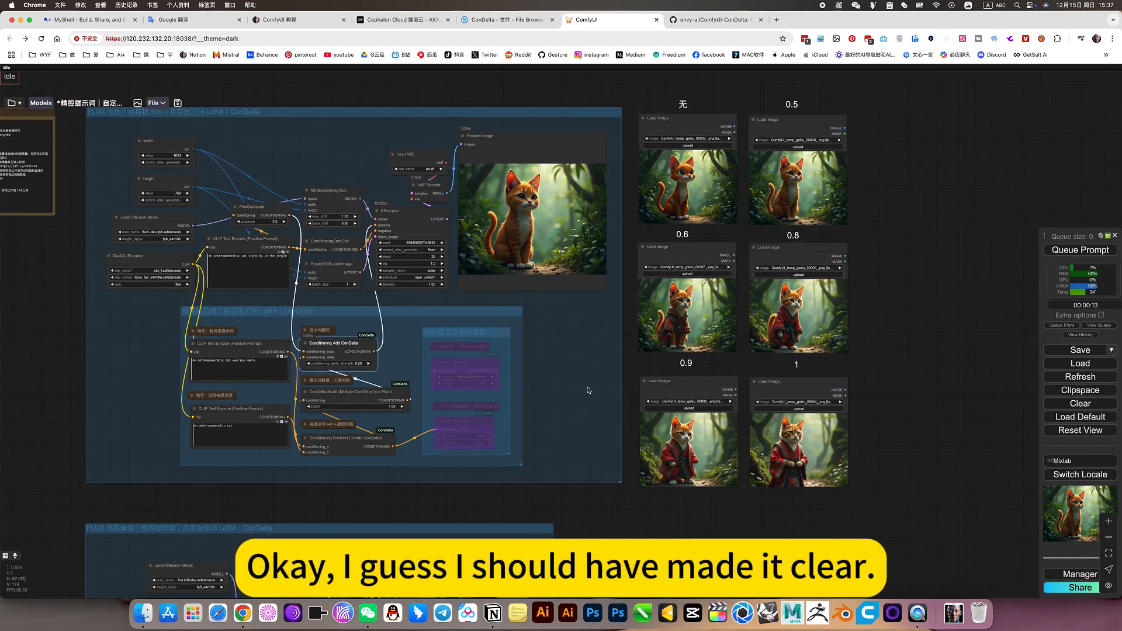
scroll(654, 402, up, 3)
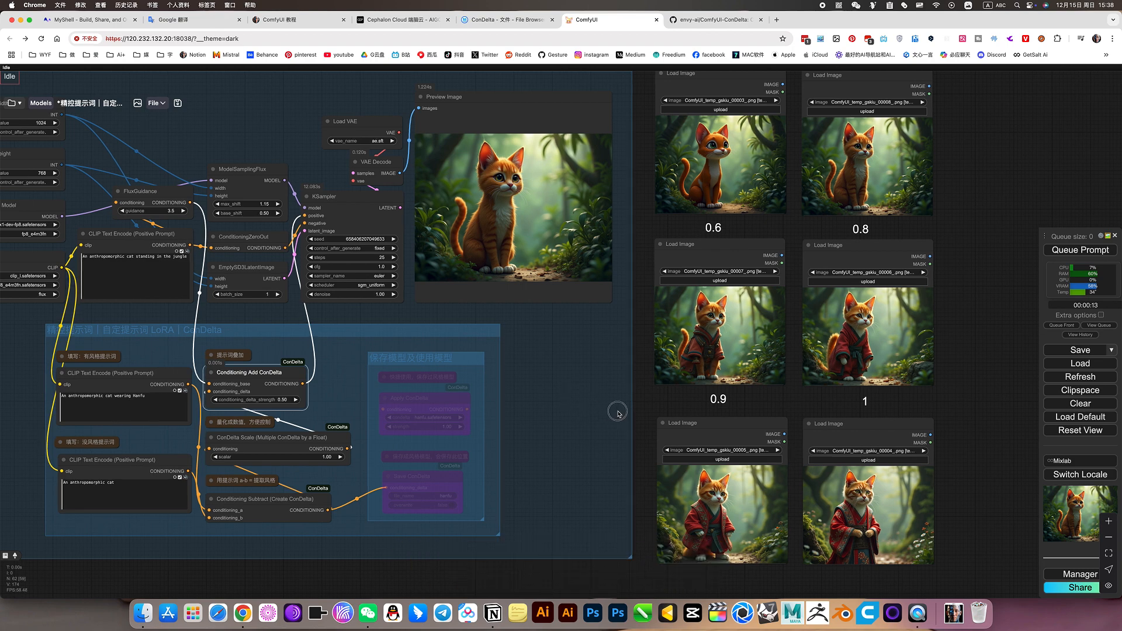
drag(592, 402, 724, 414)
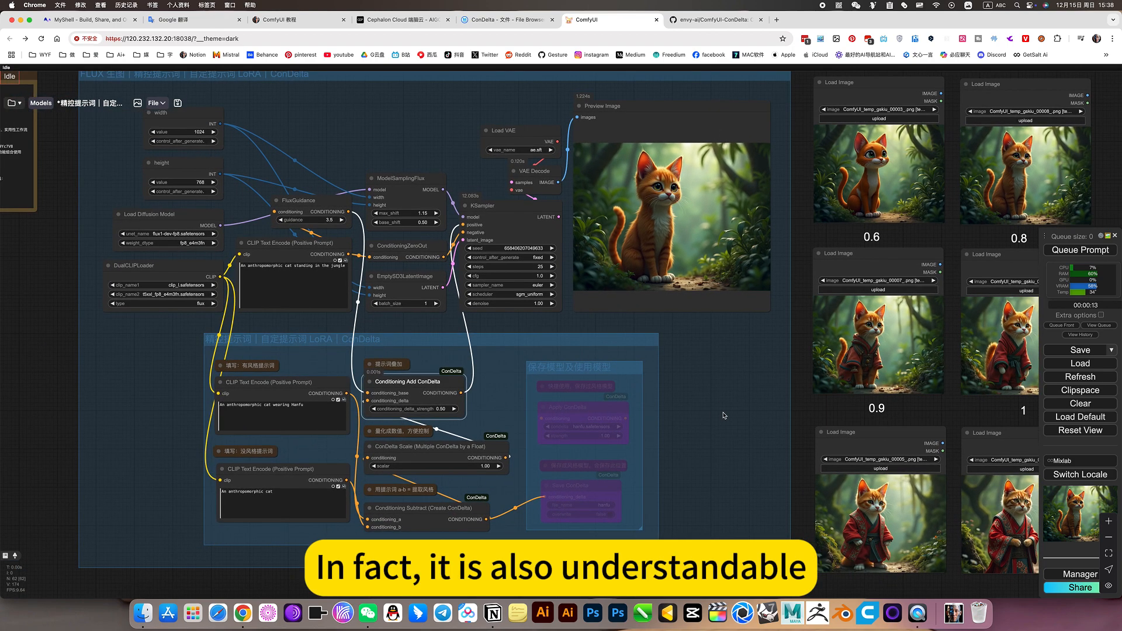
Examine the Hanfu prompt as the source of the extracted style within the ConDelta group
scroll(196, 403, up, 5)
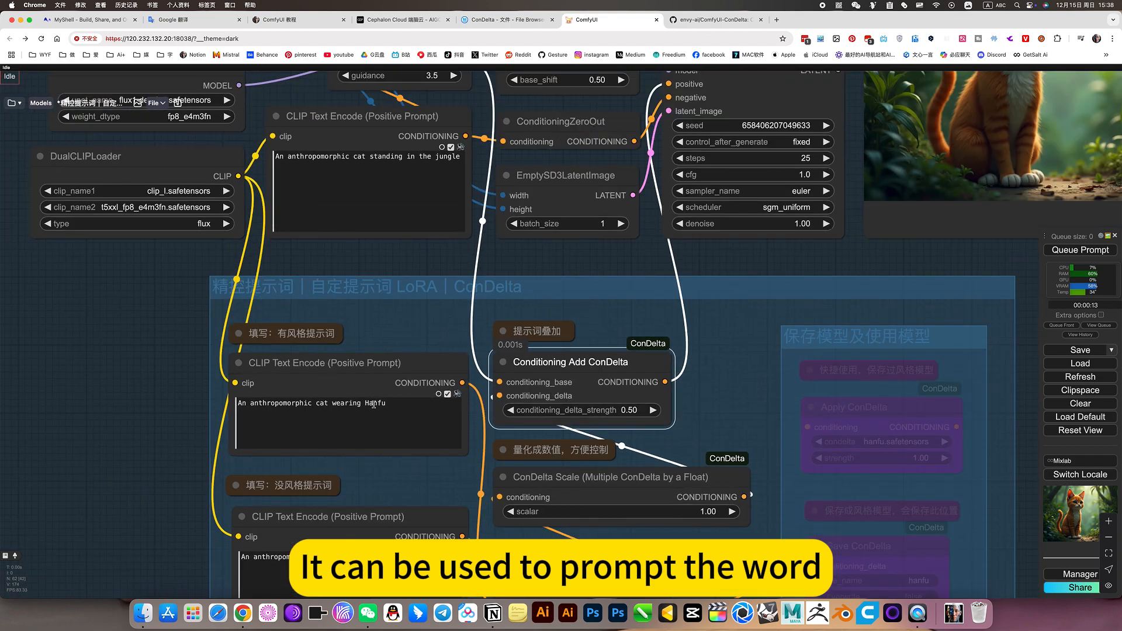
scroll(404, 407, down, 5)
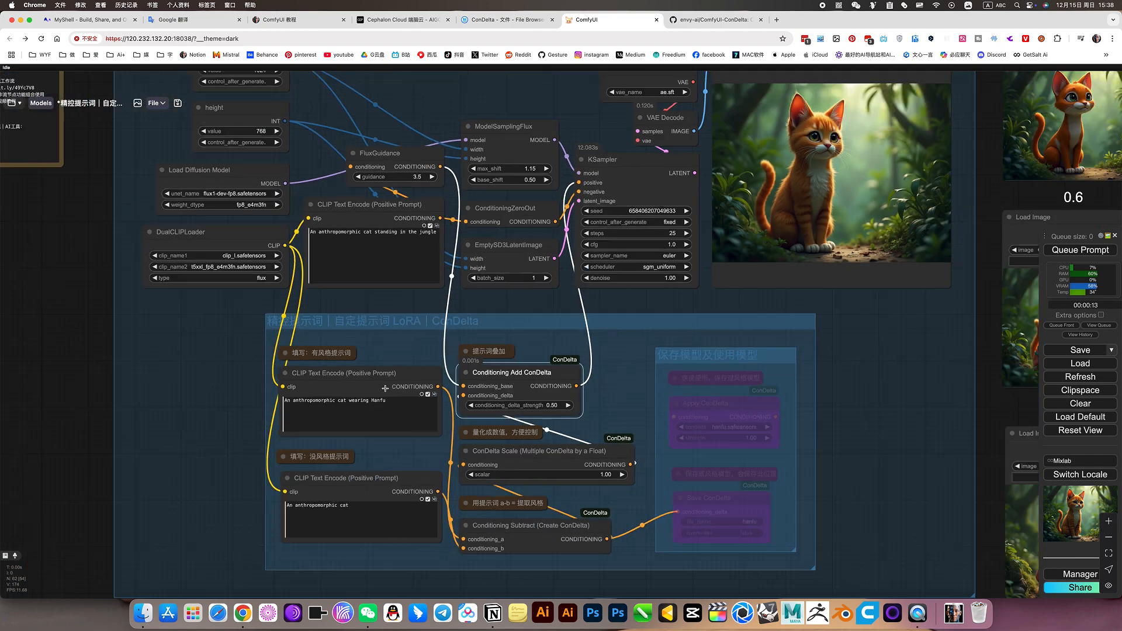
scroll(385, 388, up, 2)
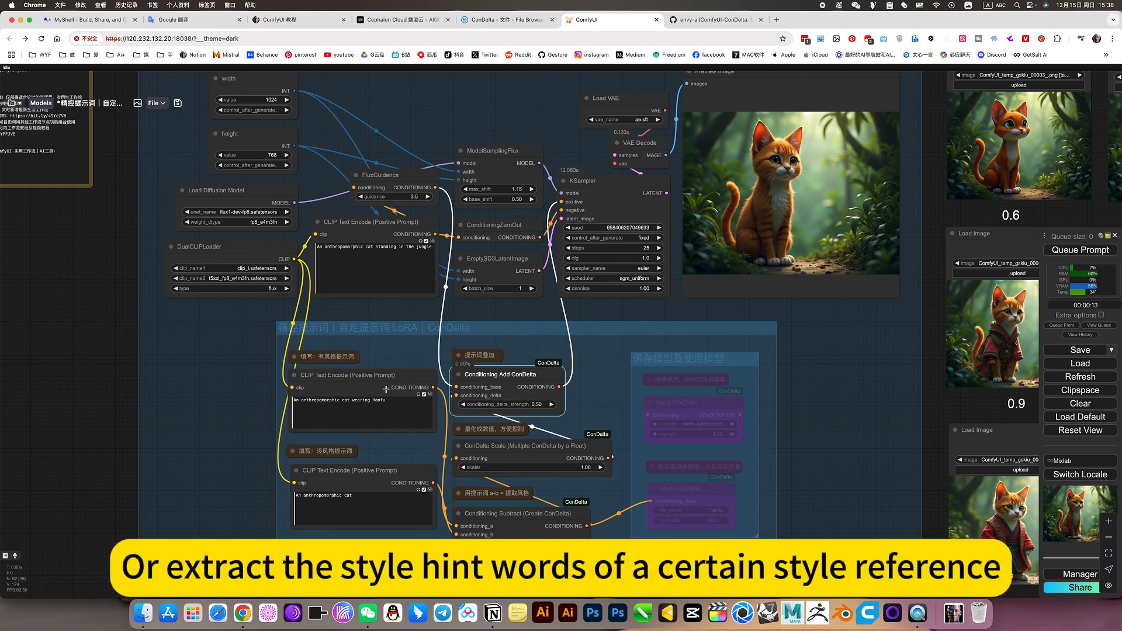
scroll(386, 389, down, 5)
scroll(385, 389, up, 4)
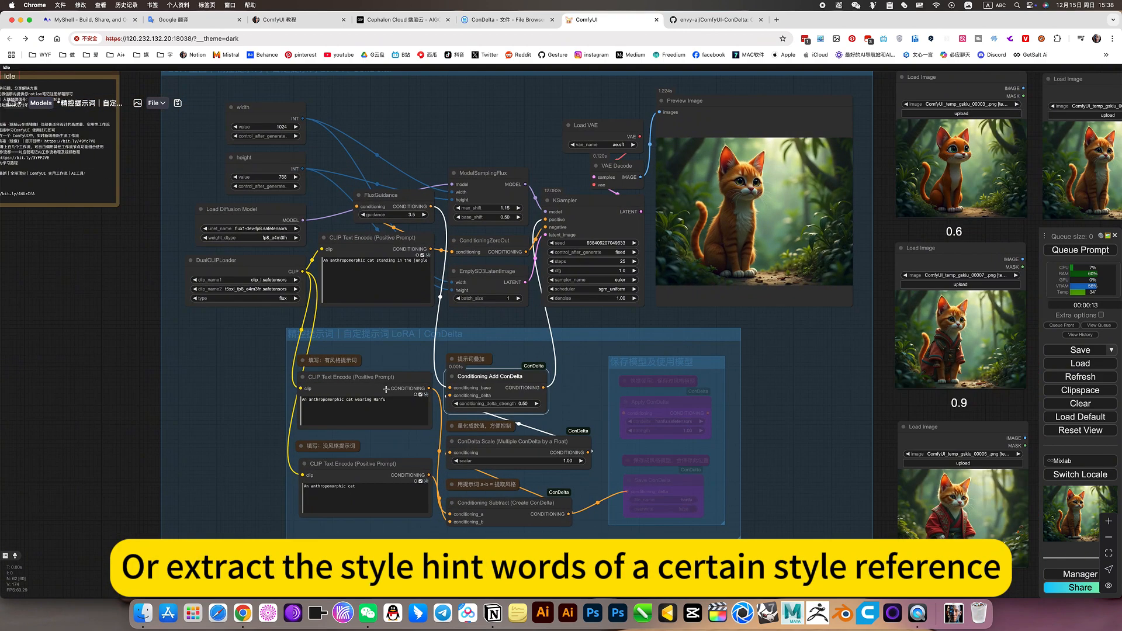
Check the strength and scalar controls in the ConDelta group against the cat images generated at different strengths
scroll(386, 389, up, 4)
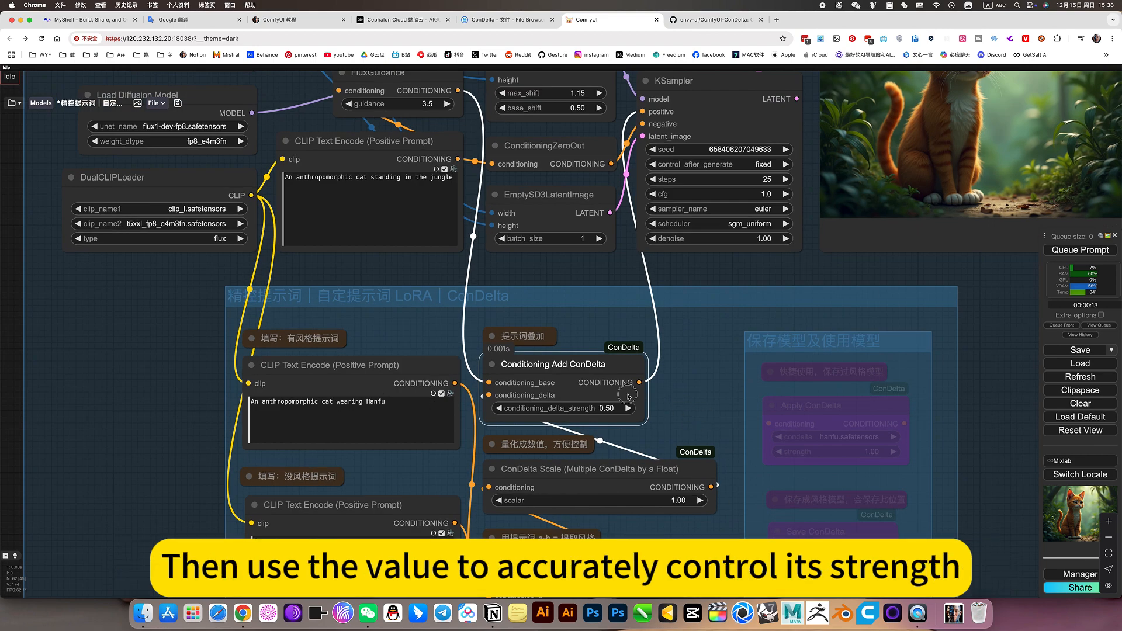
drag(706, 423, 618, 386)
scroll(602, 457, down, 5)
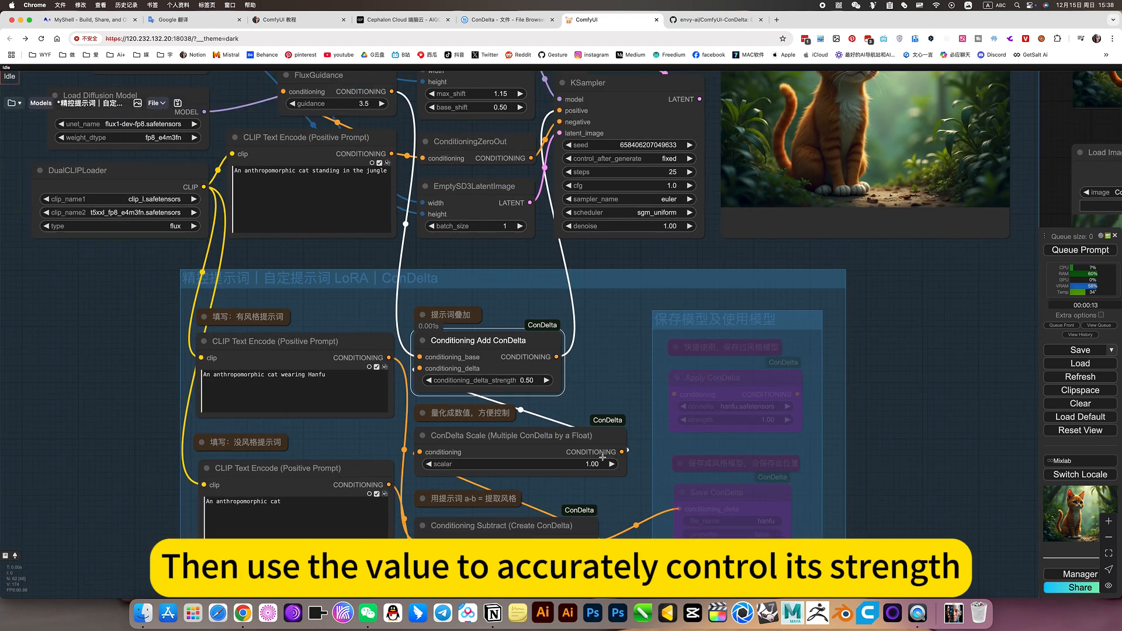
scroll(803, 509, up, 3)
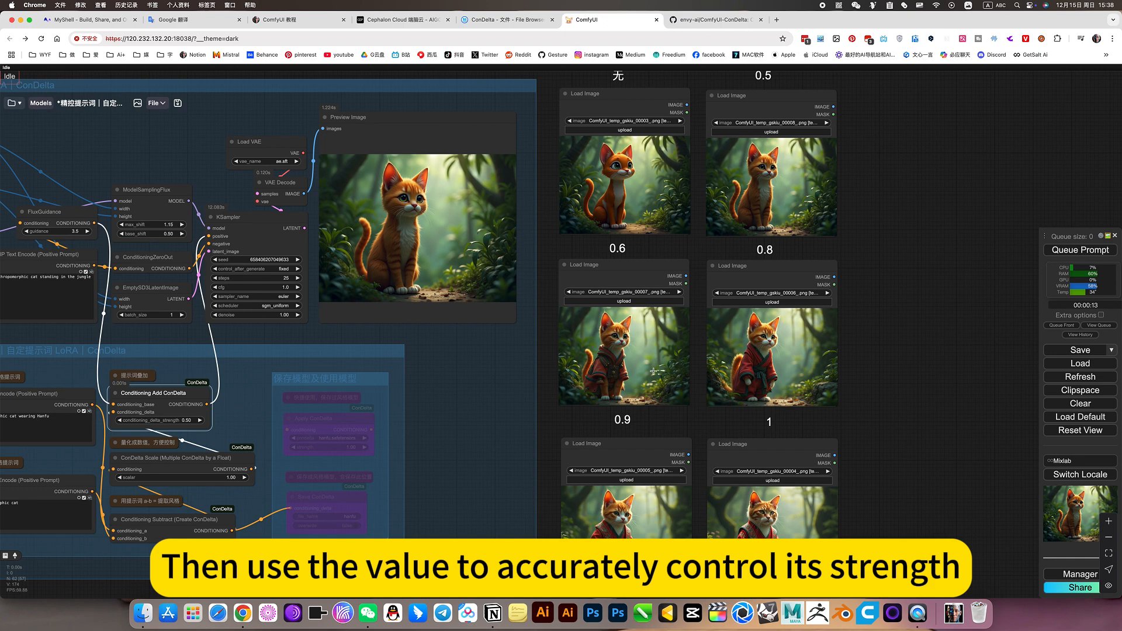
drag(475, 478, 757, 485)
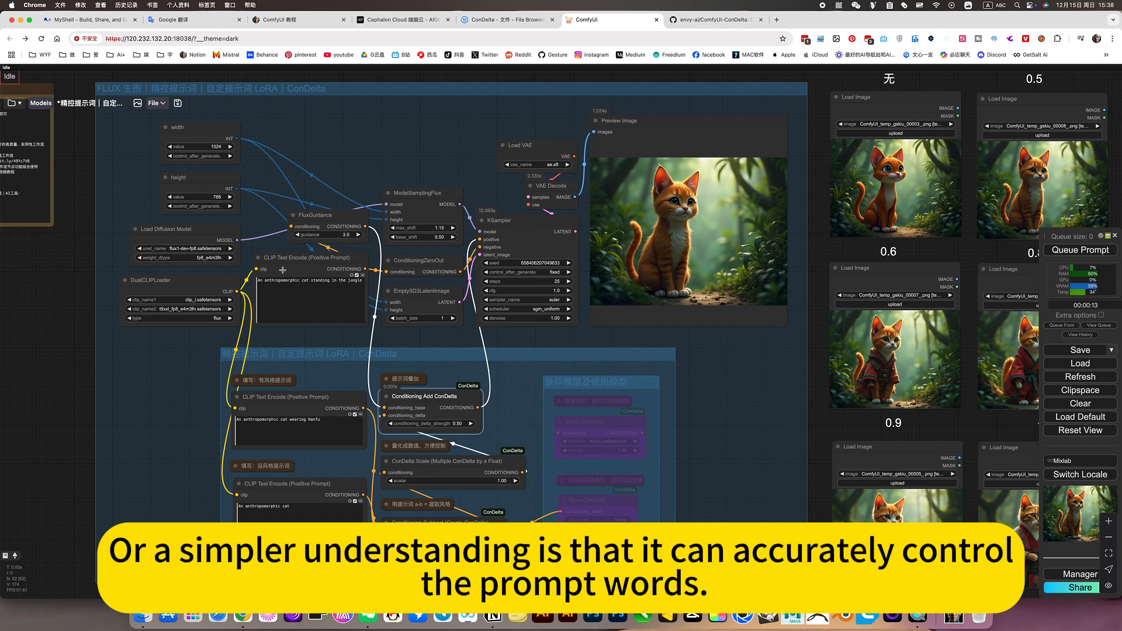
Read the main jungle cat prompt and relate it to the ConDelta group that controls its style weight
scroll(282, 269, up, 10)
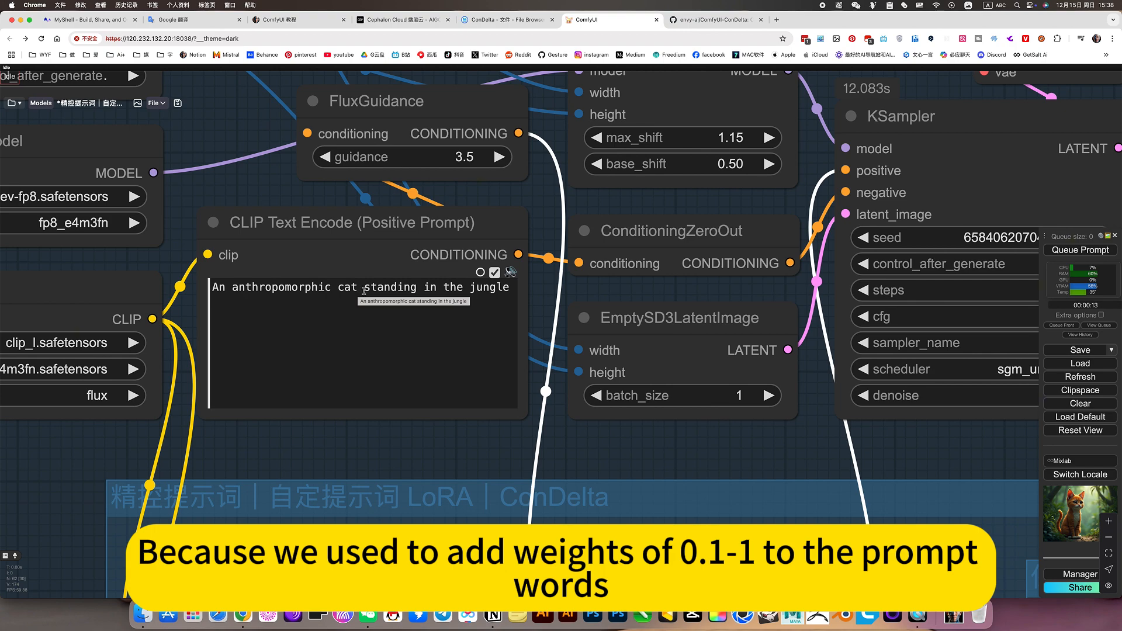
scroll(454, 473, down, 5)
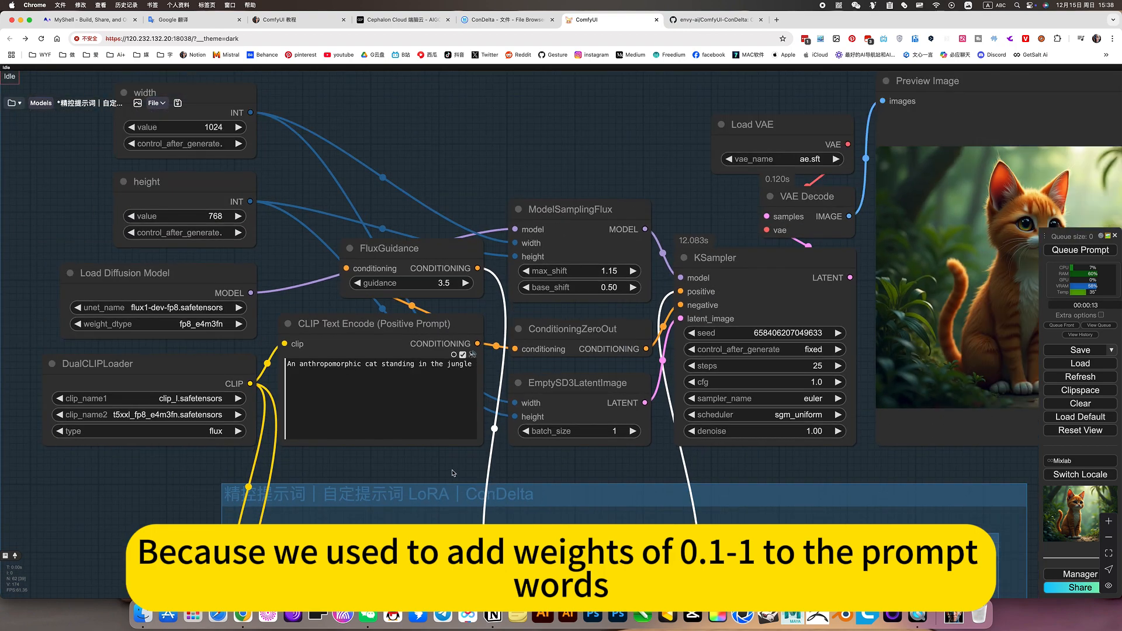
scroll(454, 473, down, 4)
drag(453, 474, 333, 307)
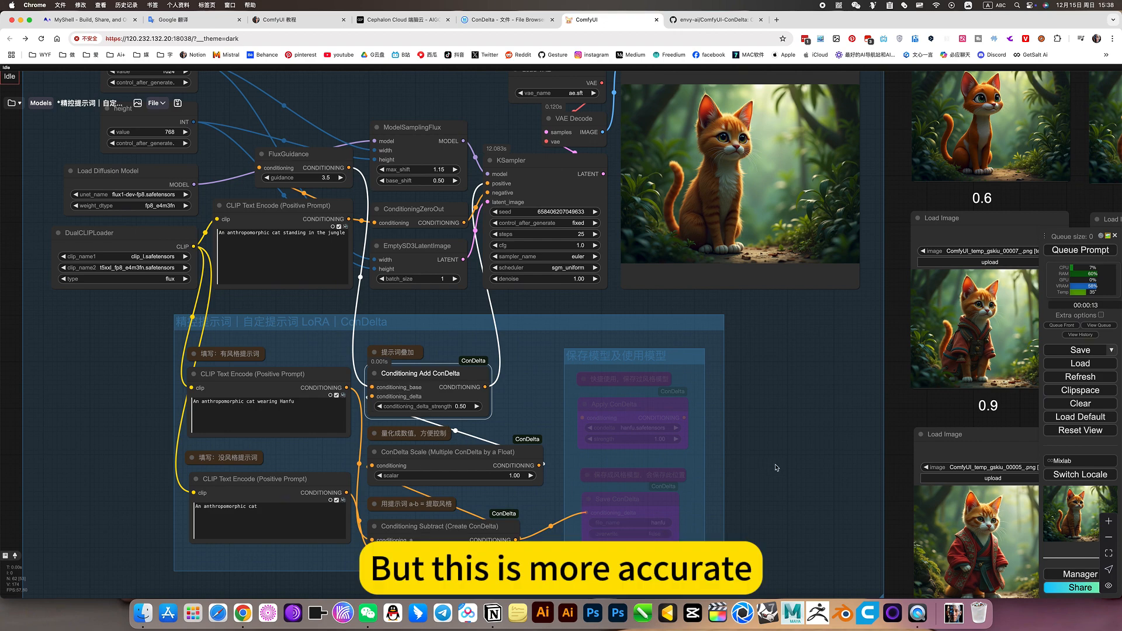
Compare the example cat images from no style up to strength 1 to see the Hanfu style's progression
scroll(776, 467, right, 10)
scroll(776, 467, down, 2)
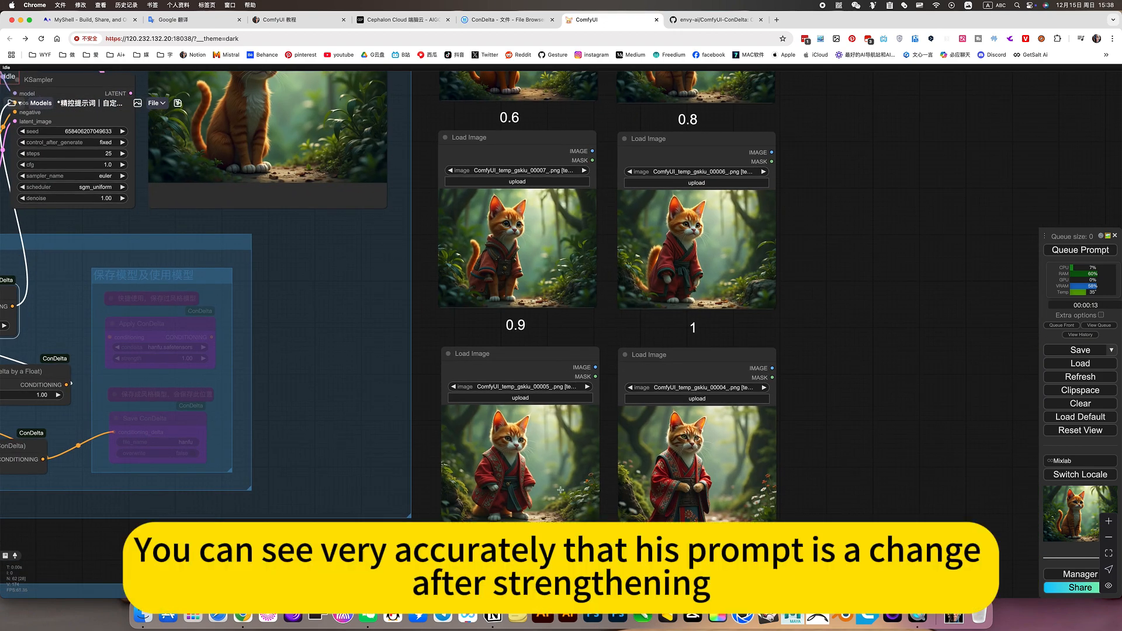
drag(834, 358, 846, 459)
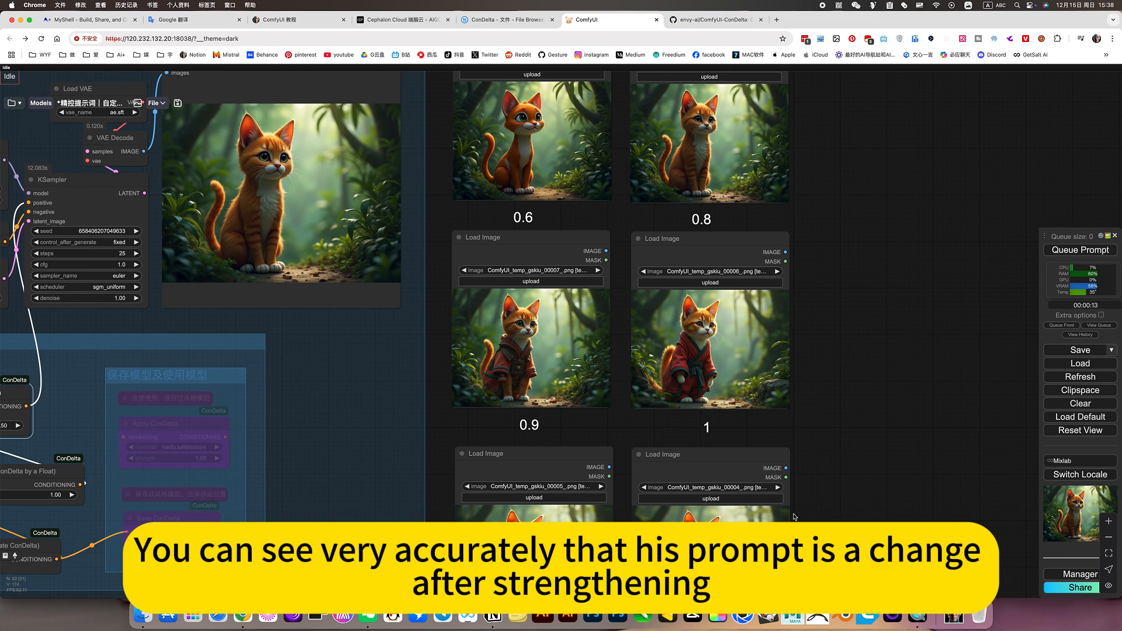
drag(862, 453, 995, 250)
scroll(671, 408, down, 5)
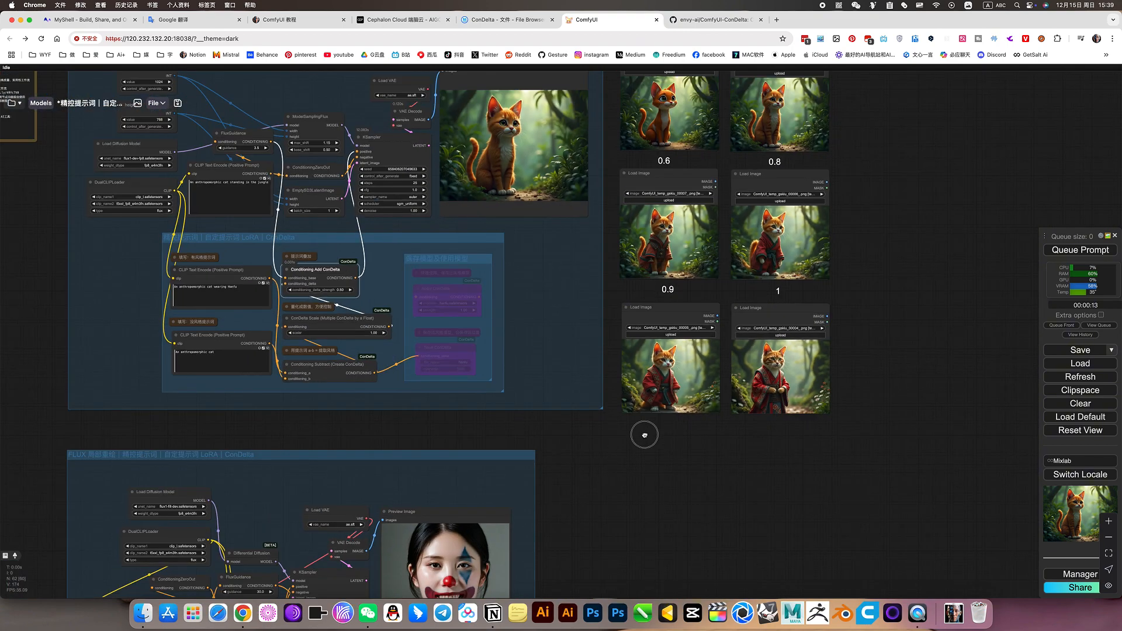
Examine the FLUX inpainting workflow, including its masked portrait, laughing woman prompt and clown makeup ConDelta group
drag(645, 436, 805, 291)
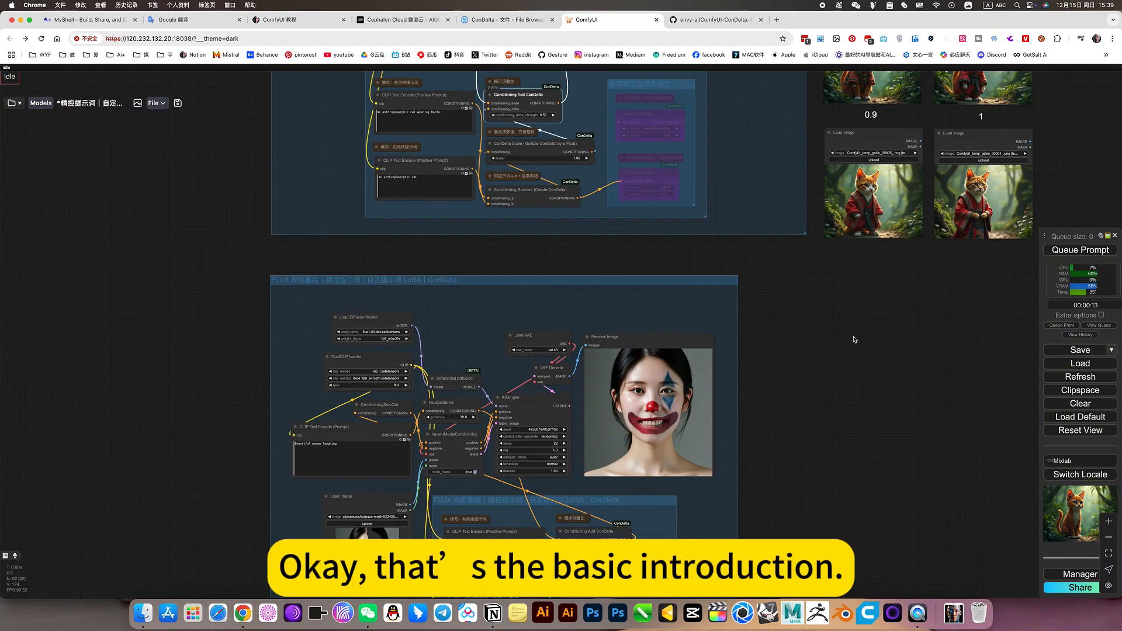
drag(814, 366, 869, 253)
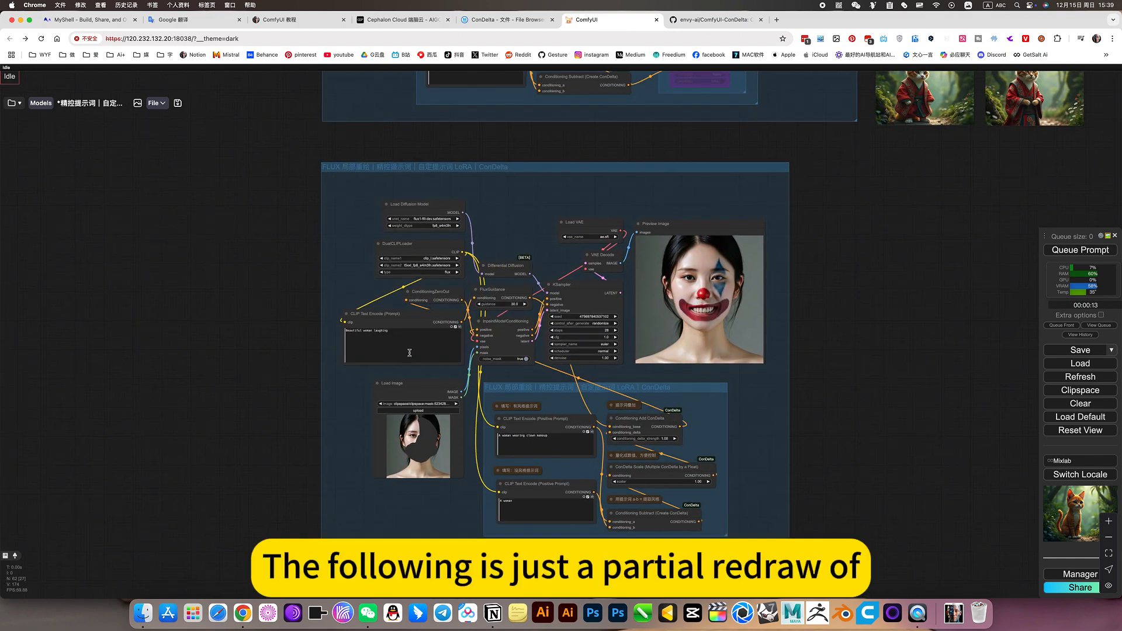
scroll(410, 353, up, 5)
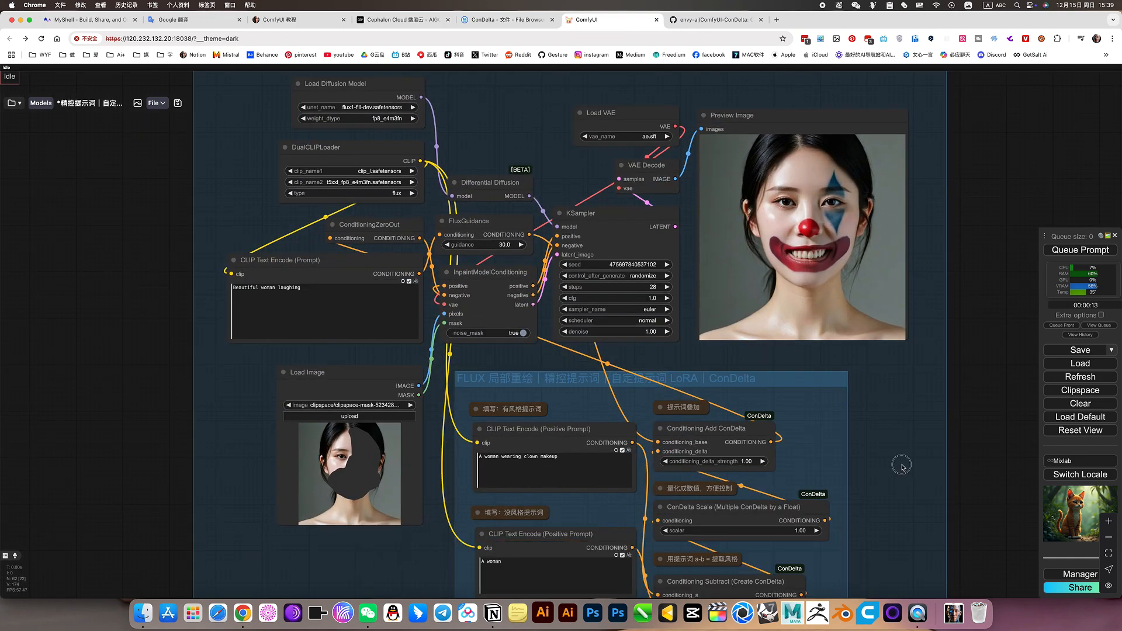
drag(902, 463, 914, 344)
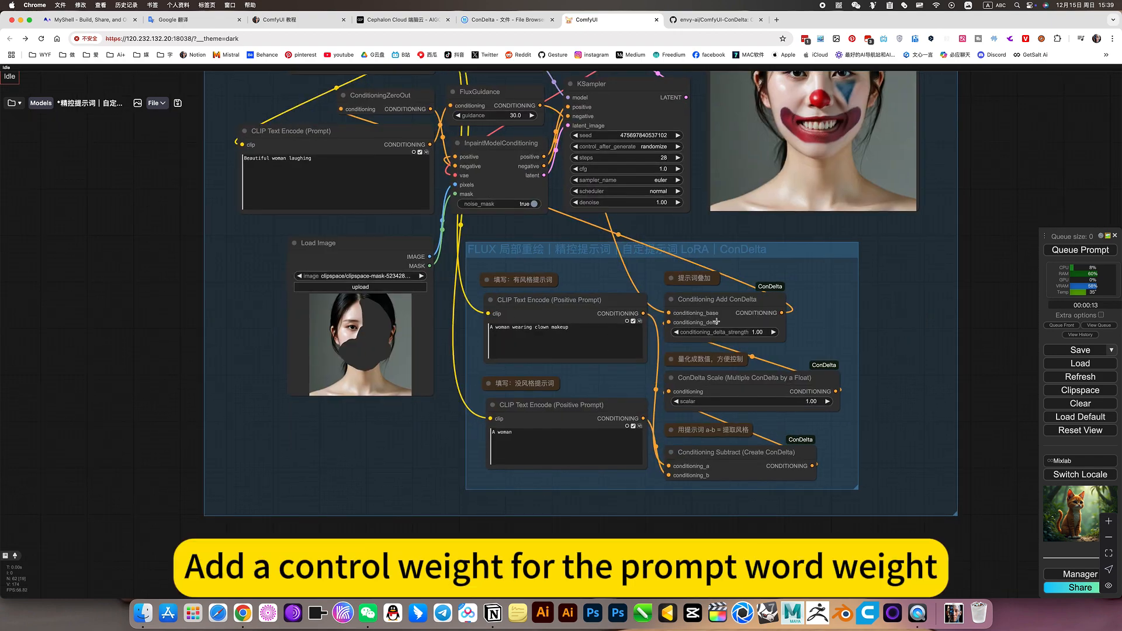
Inspect the conditioning_delta_strength and scalar settings that control the clown makeup's intensity in the inpainting workflow
scroll(657, 369, up, 5)
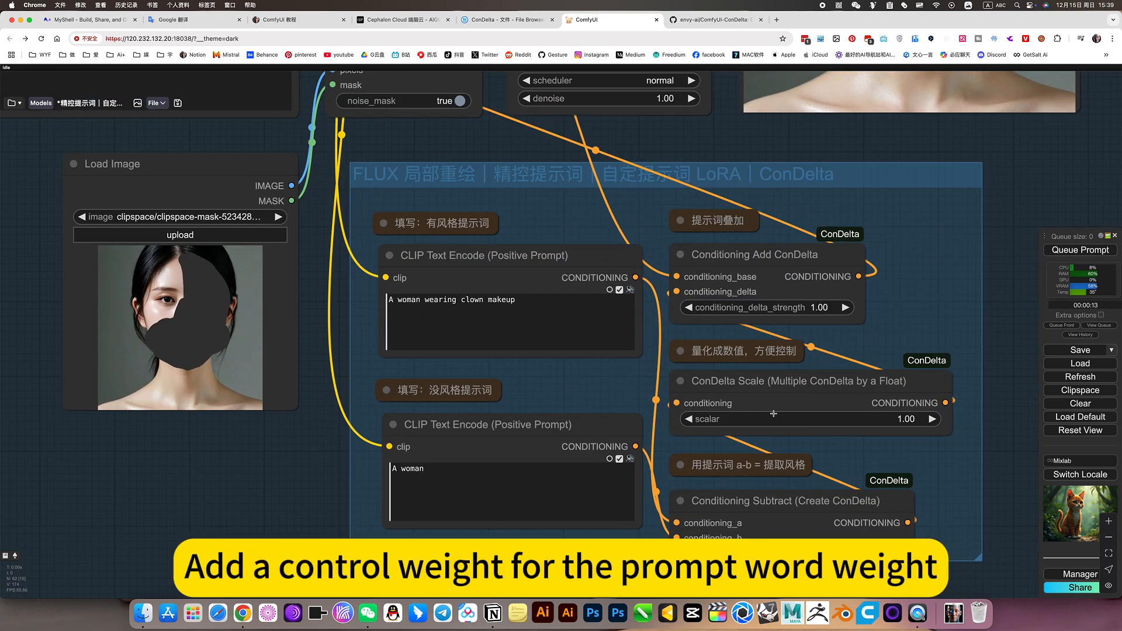
scroll(689, 422, down, 5)
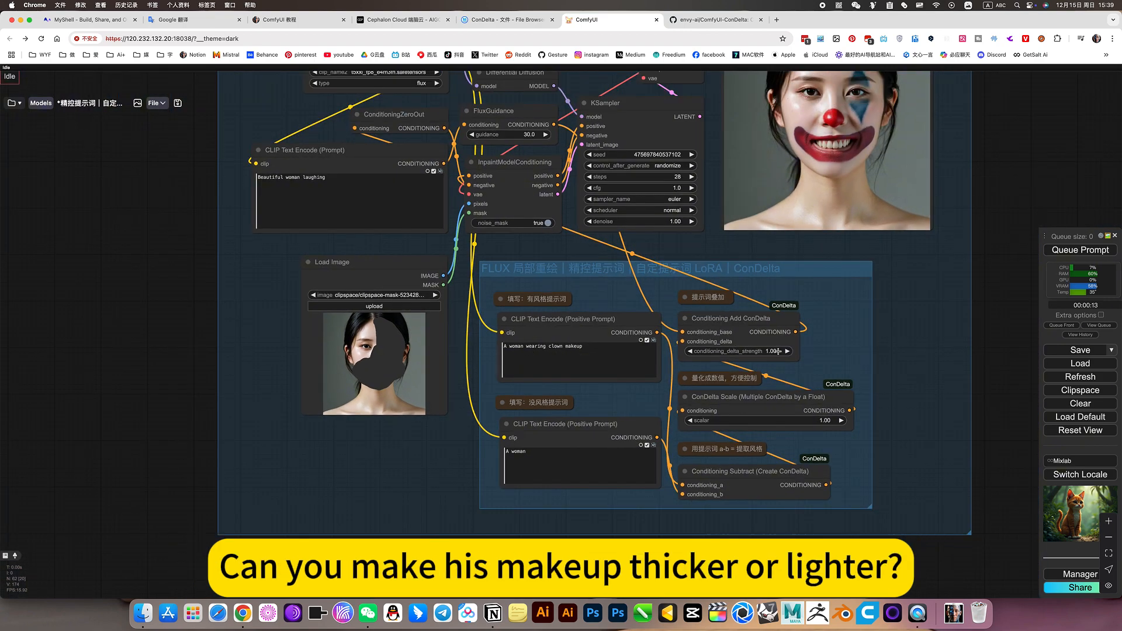
scroll(778, 351, down, 1)
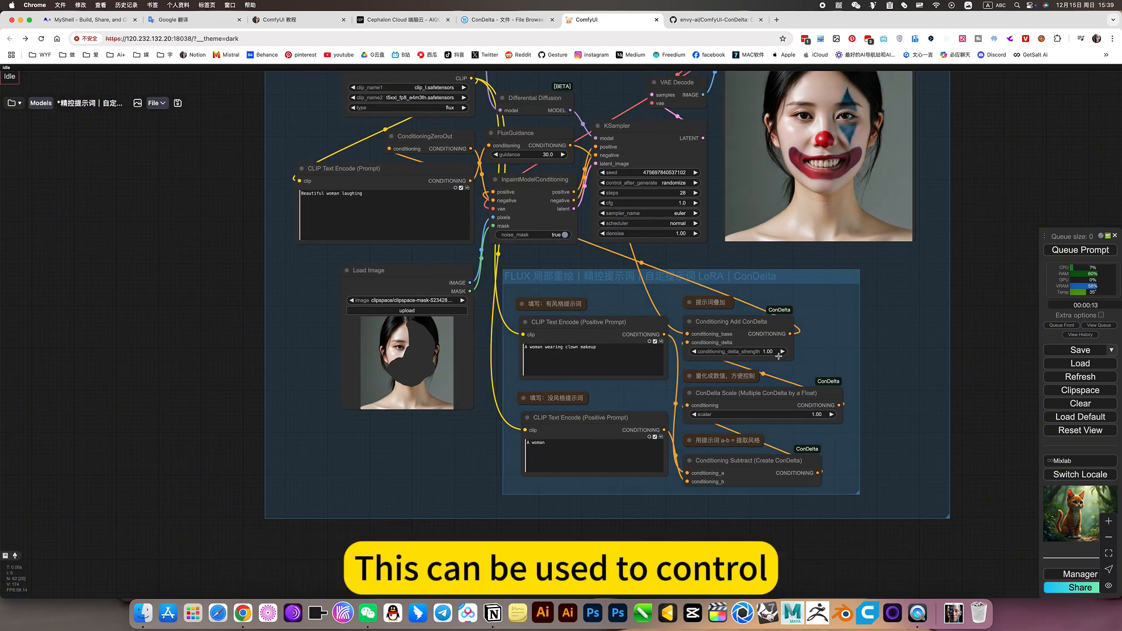
scroll(783, 354, down, 5)
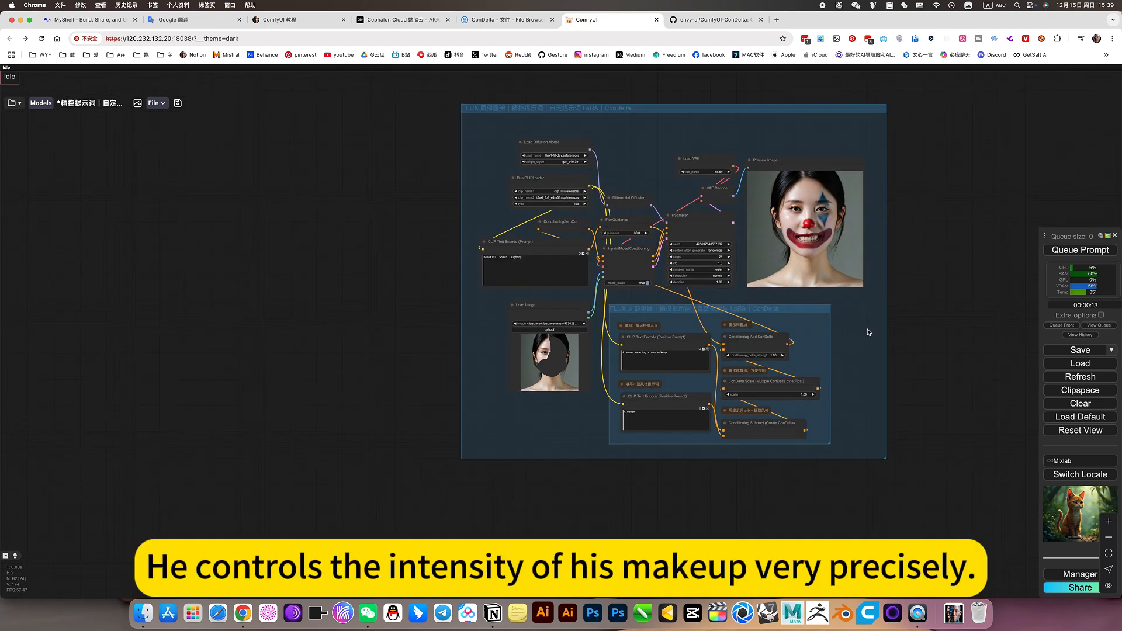
Inspect the clown makeup result in the inpainting preview and return to the overview of both workflows
drag(868, 331, 771, 427)
scroll(723, 316, up, 5)
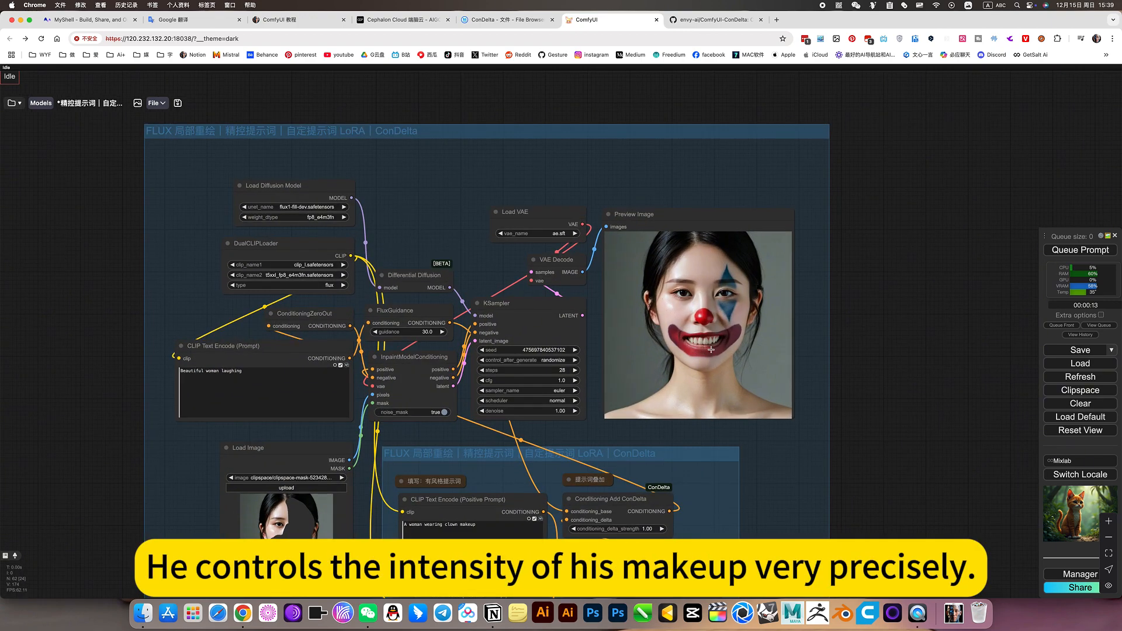
scroll(686, 340, down, 5)
drag(852, 243, 759, 422)
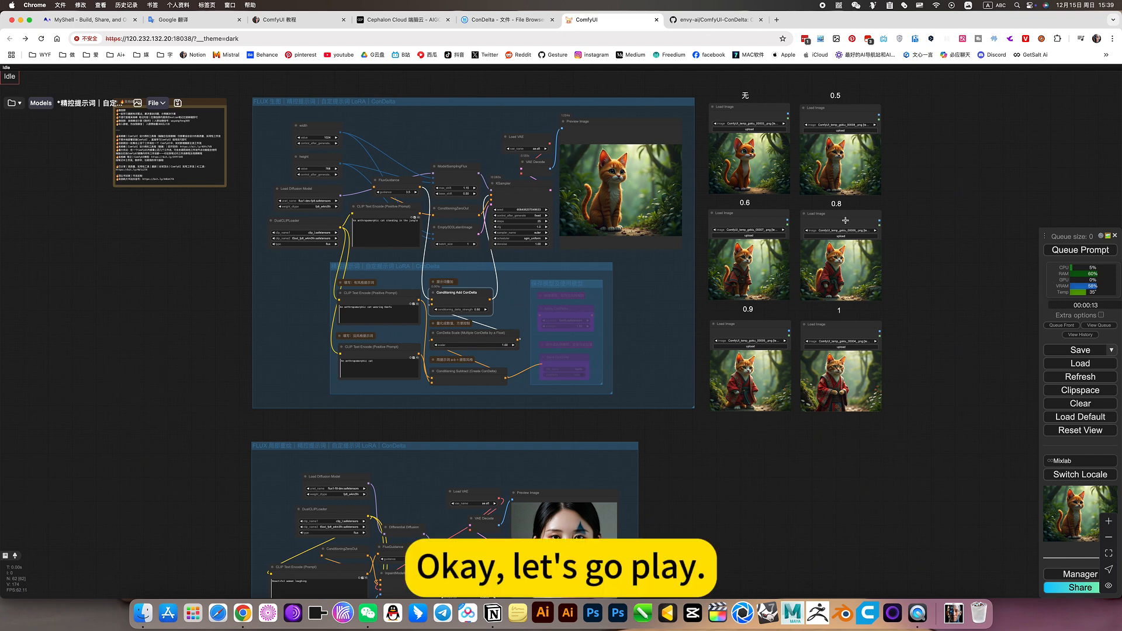